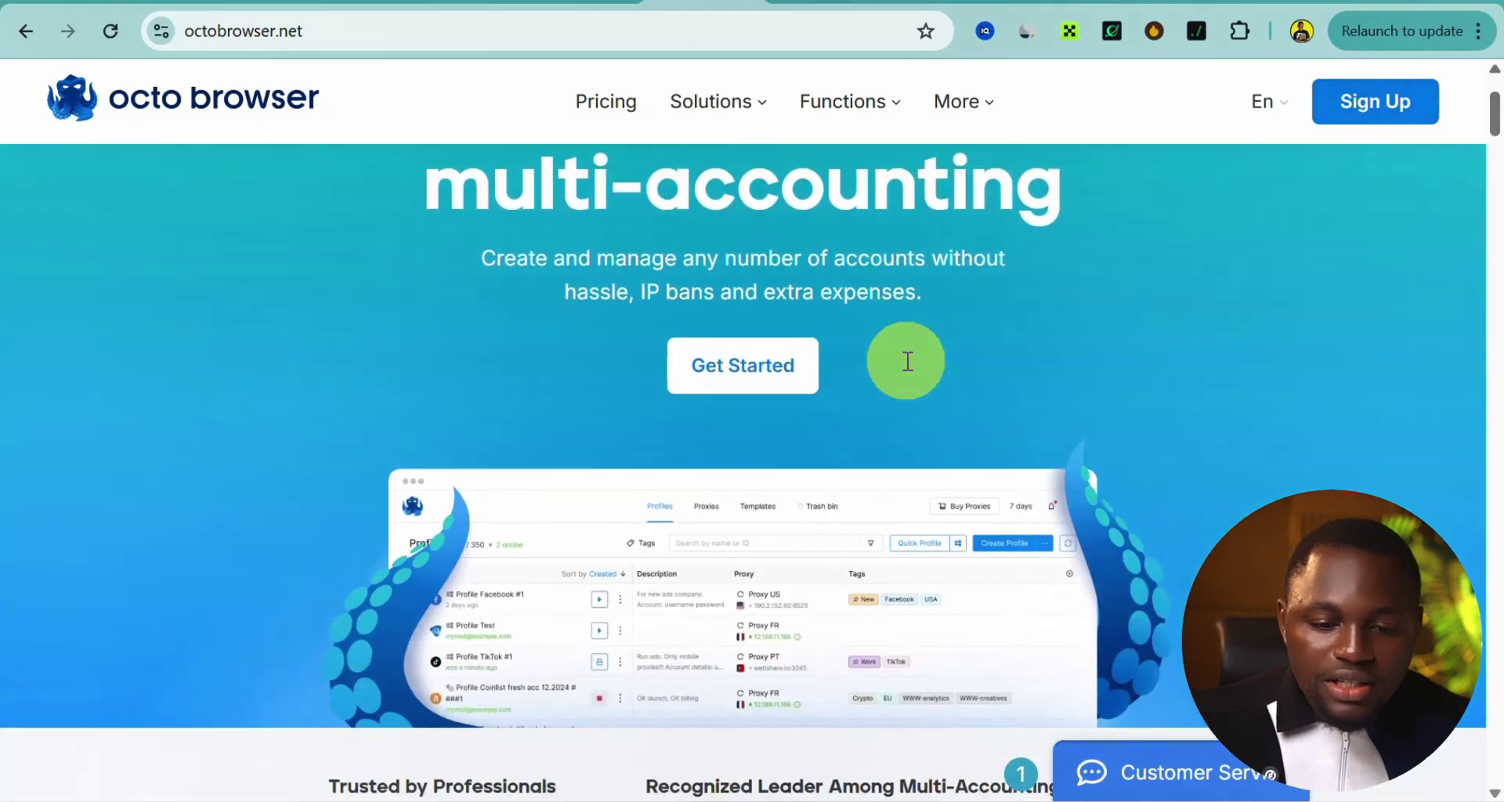
Browse the use-case cards on the Octo Browser homepage, from Anonymity and Digital agencies through to Web scraping
scroll(932, 368, down, 3)
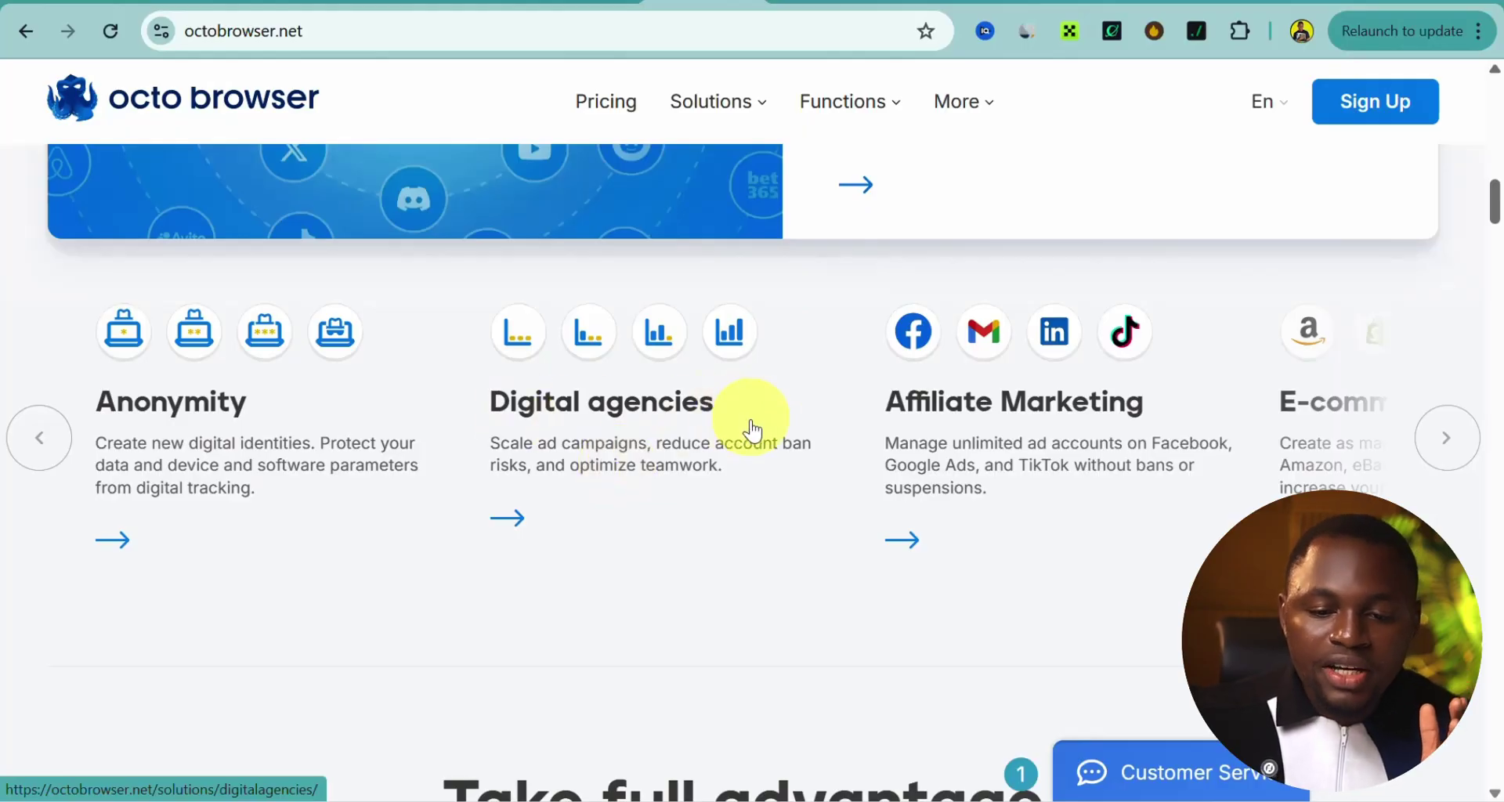
click(1438, 444)
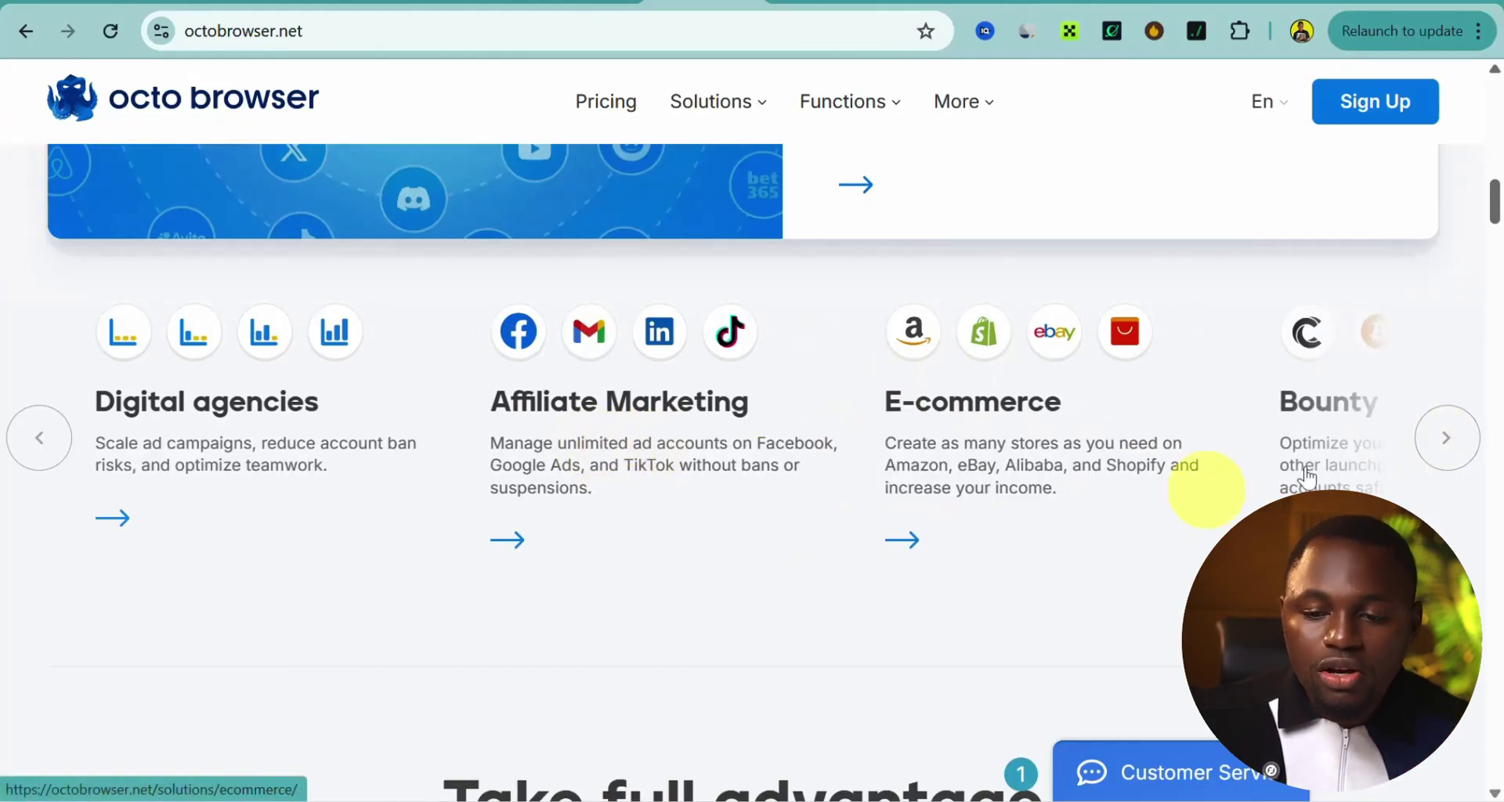
click(1446, 438)
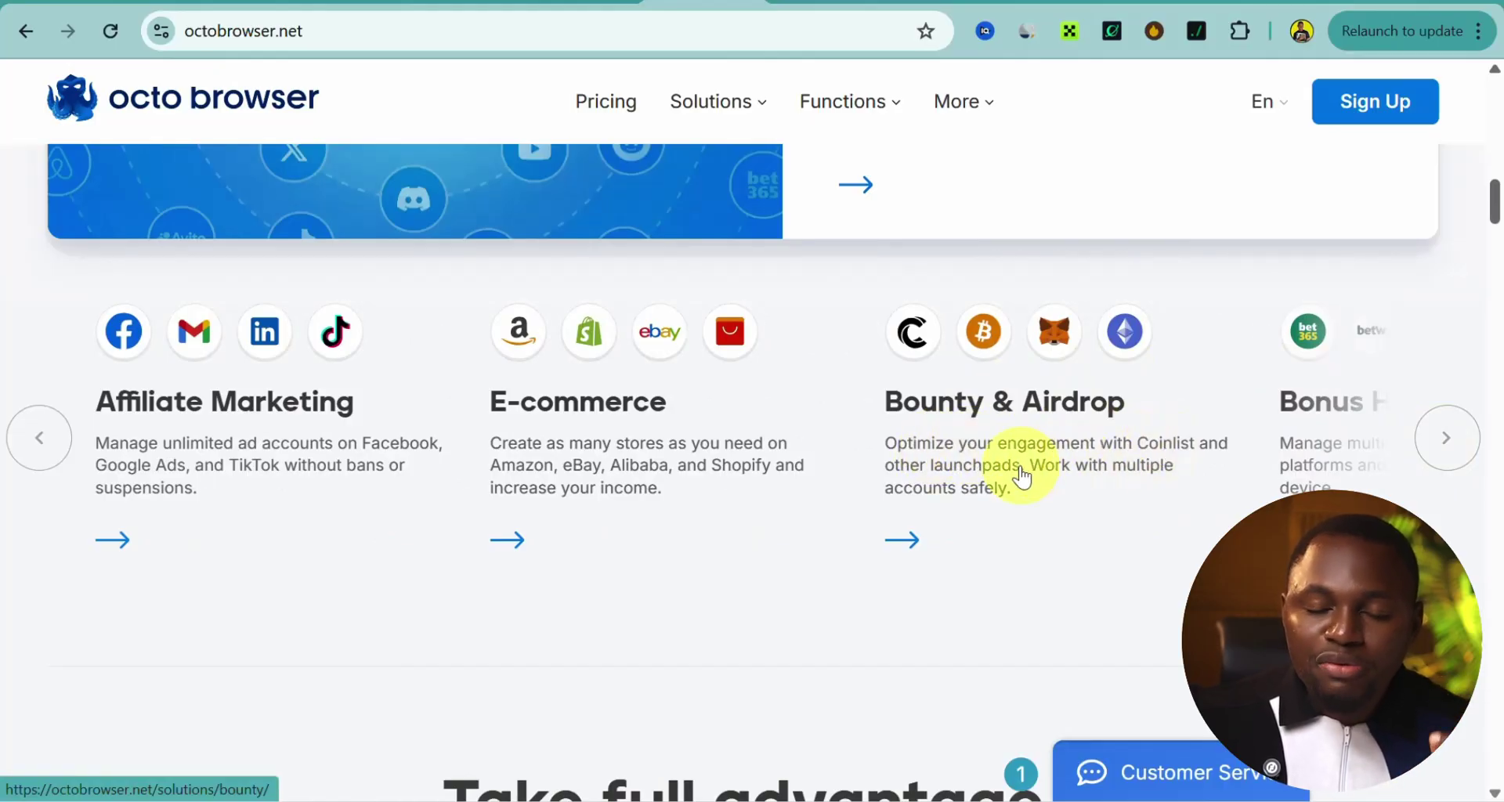
click(1441, 441)
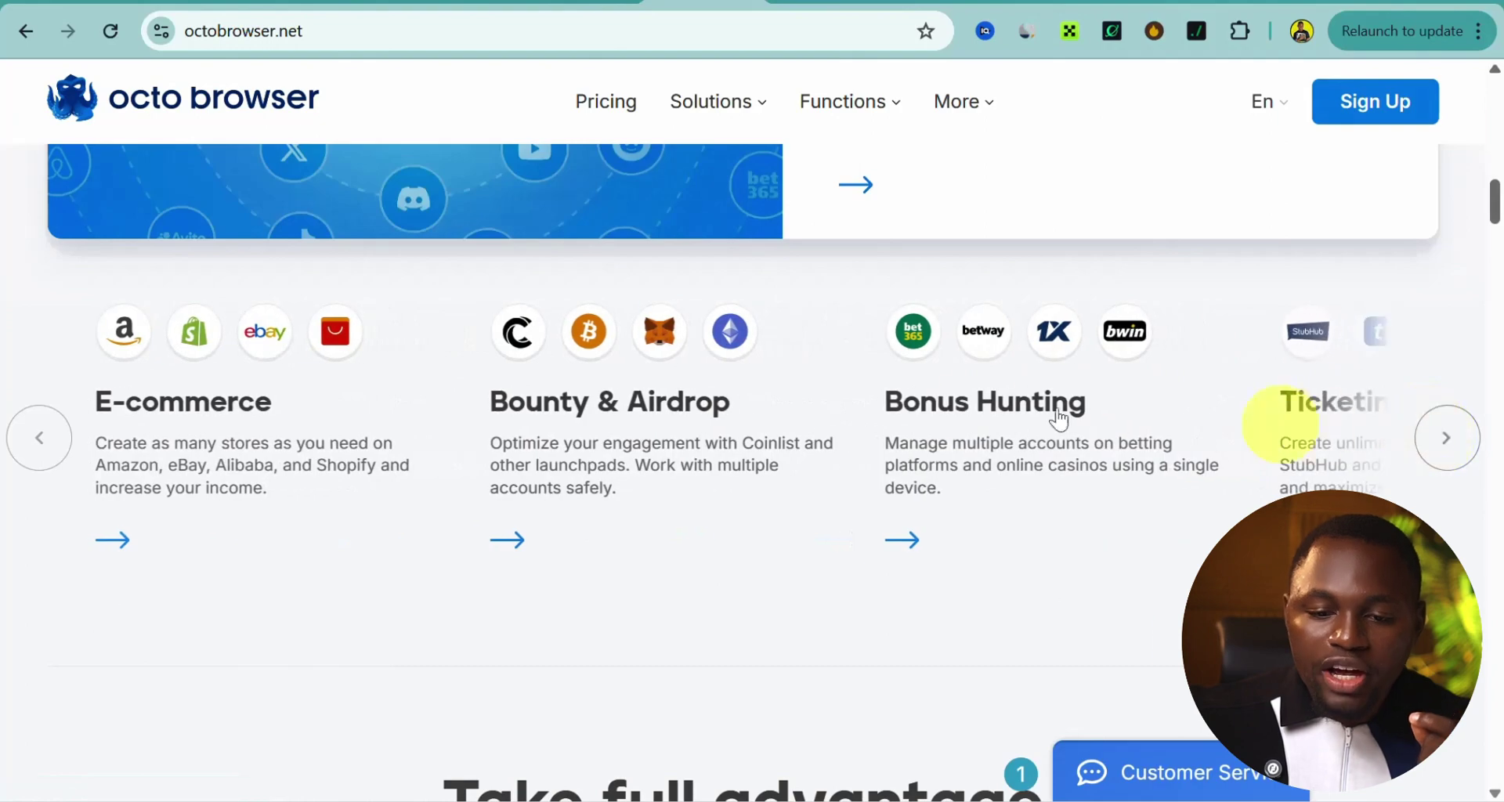
click(1452, 441)
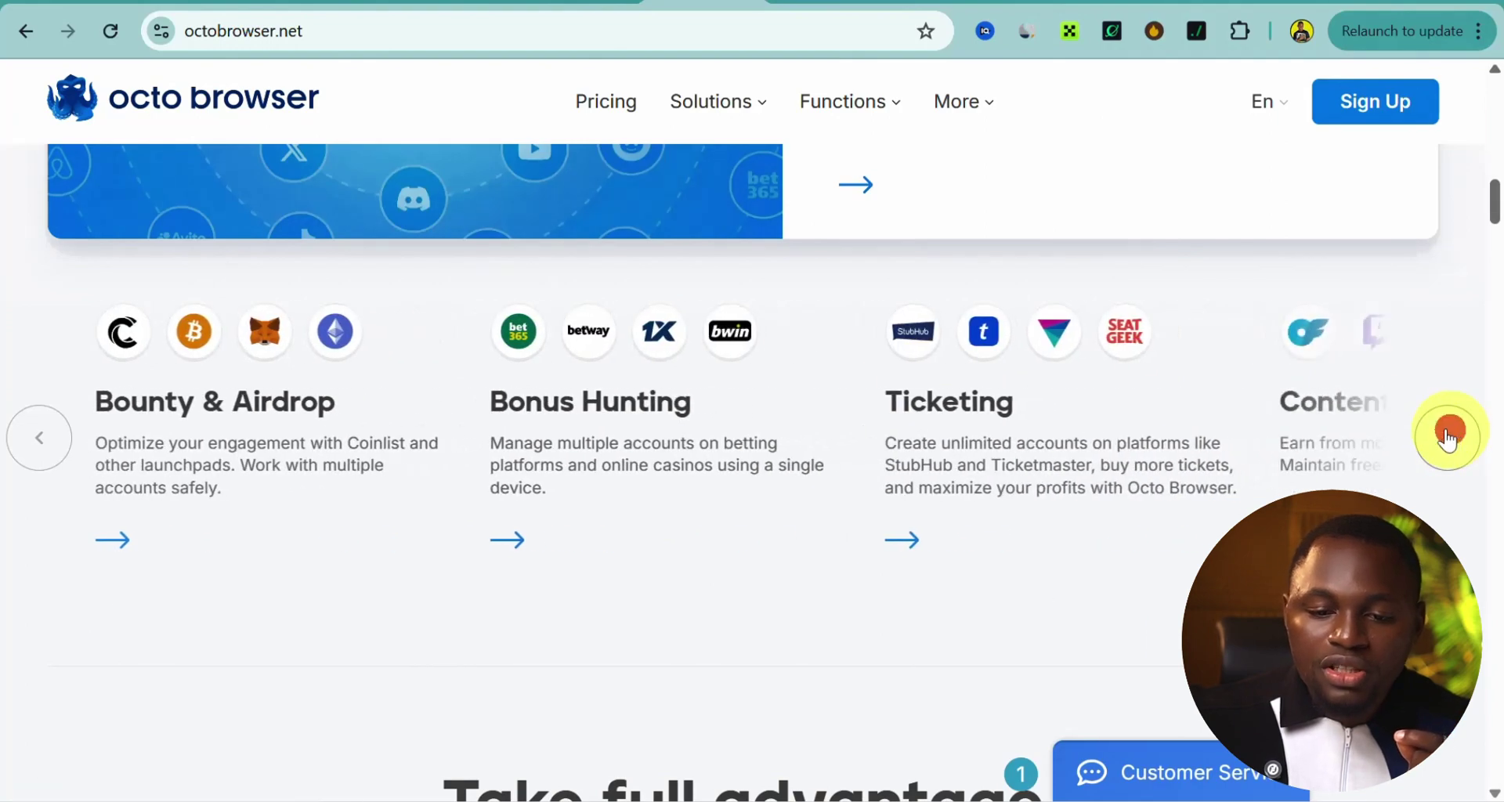
click(1446, 433)
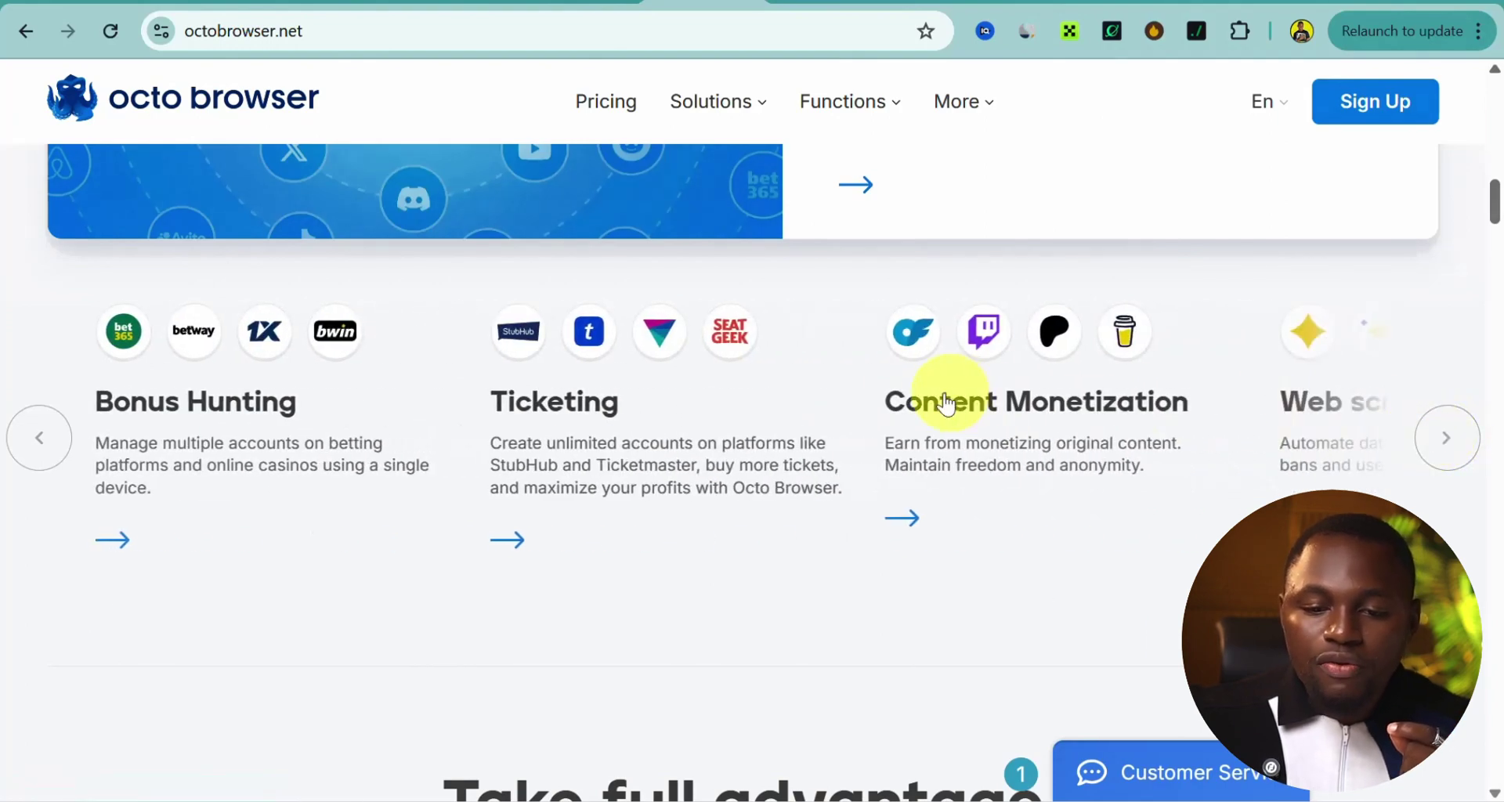
click(1446, 433)
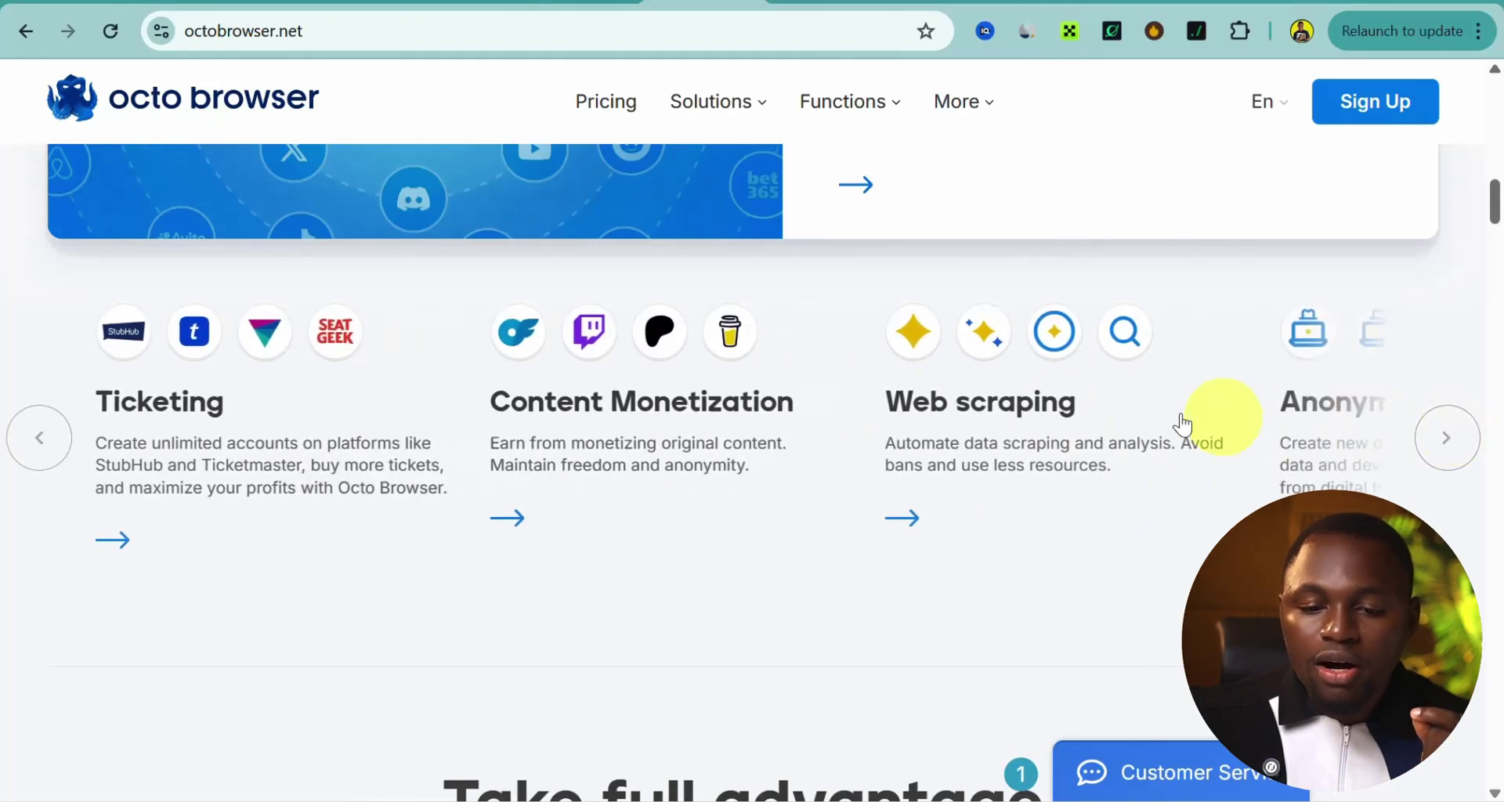
click(1445, 435)
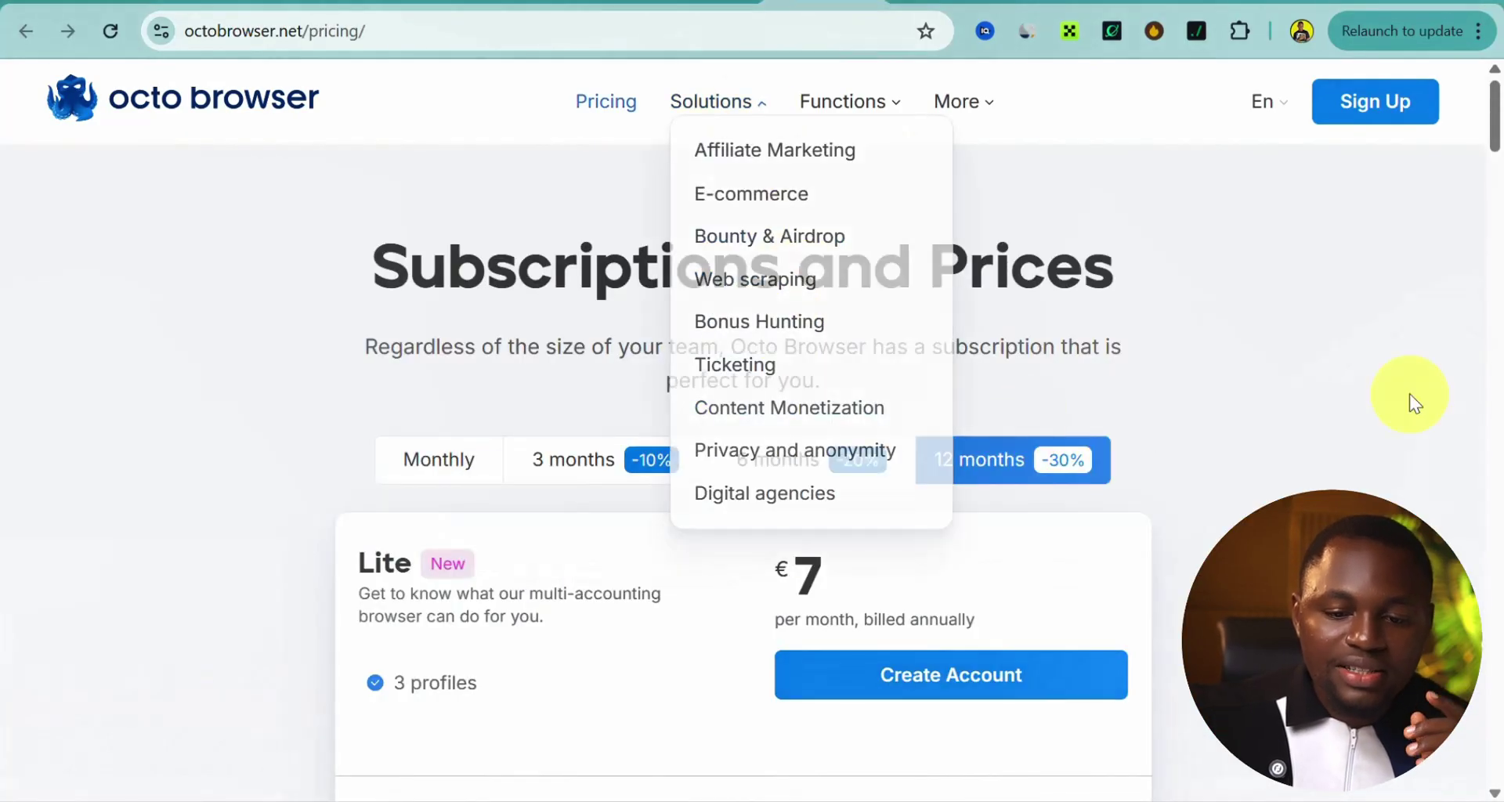
Review the Octo Browser subscription plans, and check the AIRDROPS & PROFITS note in Google Keep
scroll(1269, 420, down, 3)
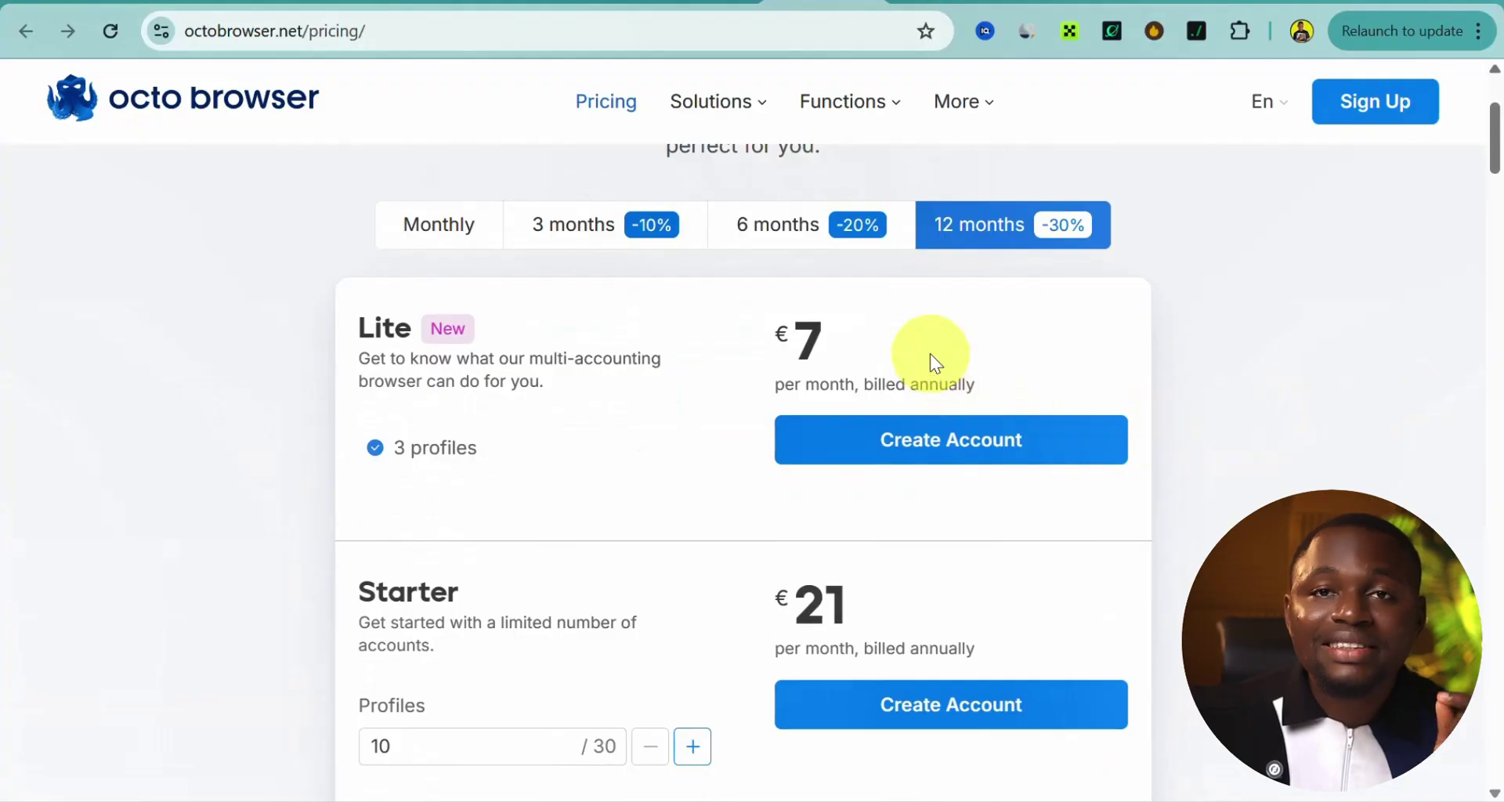
scroll(929, 354, up, 3)
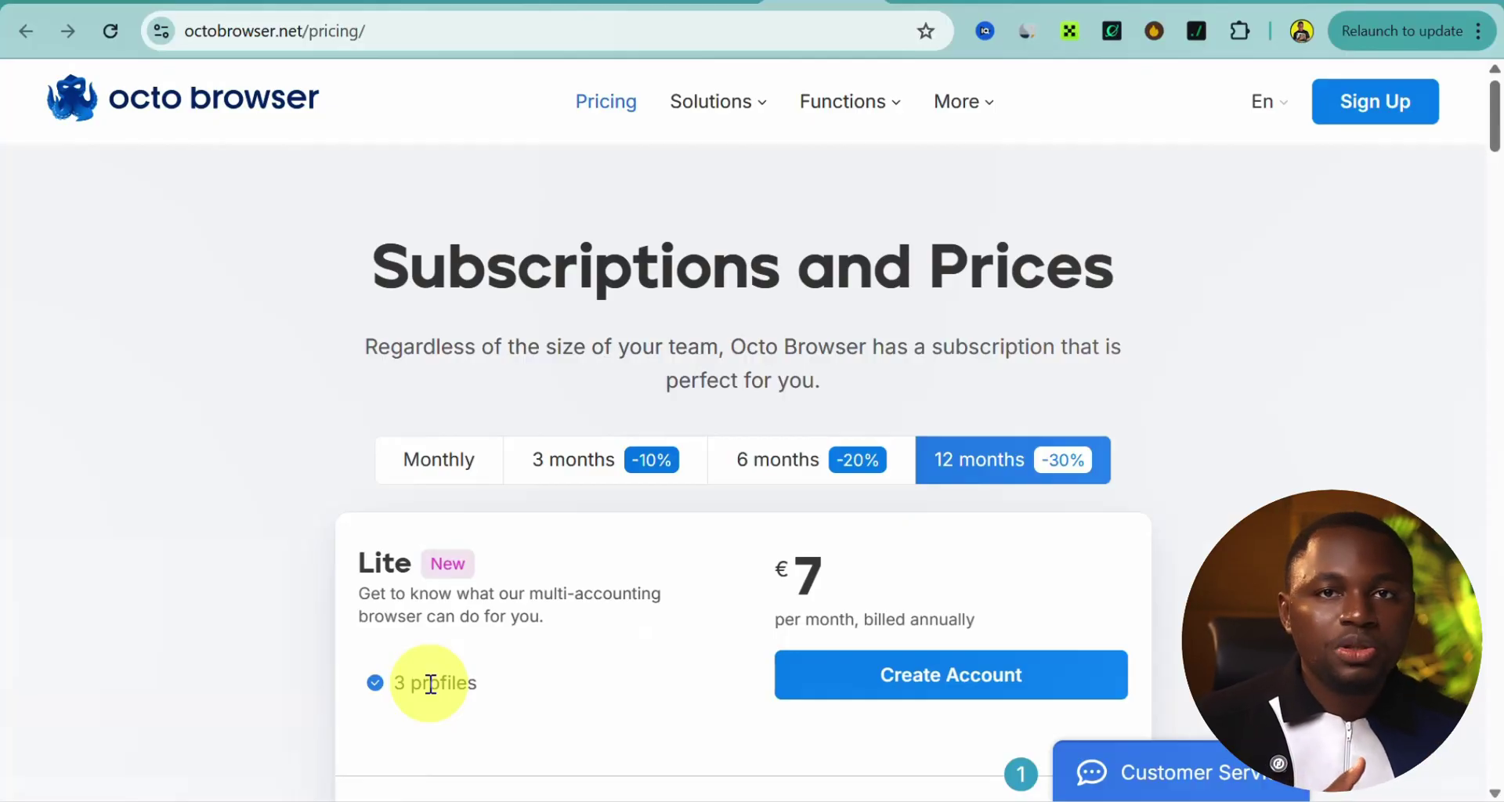
click(581, 2)
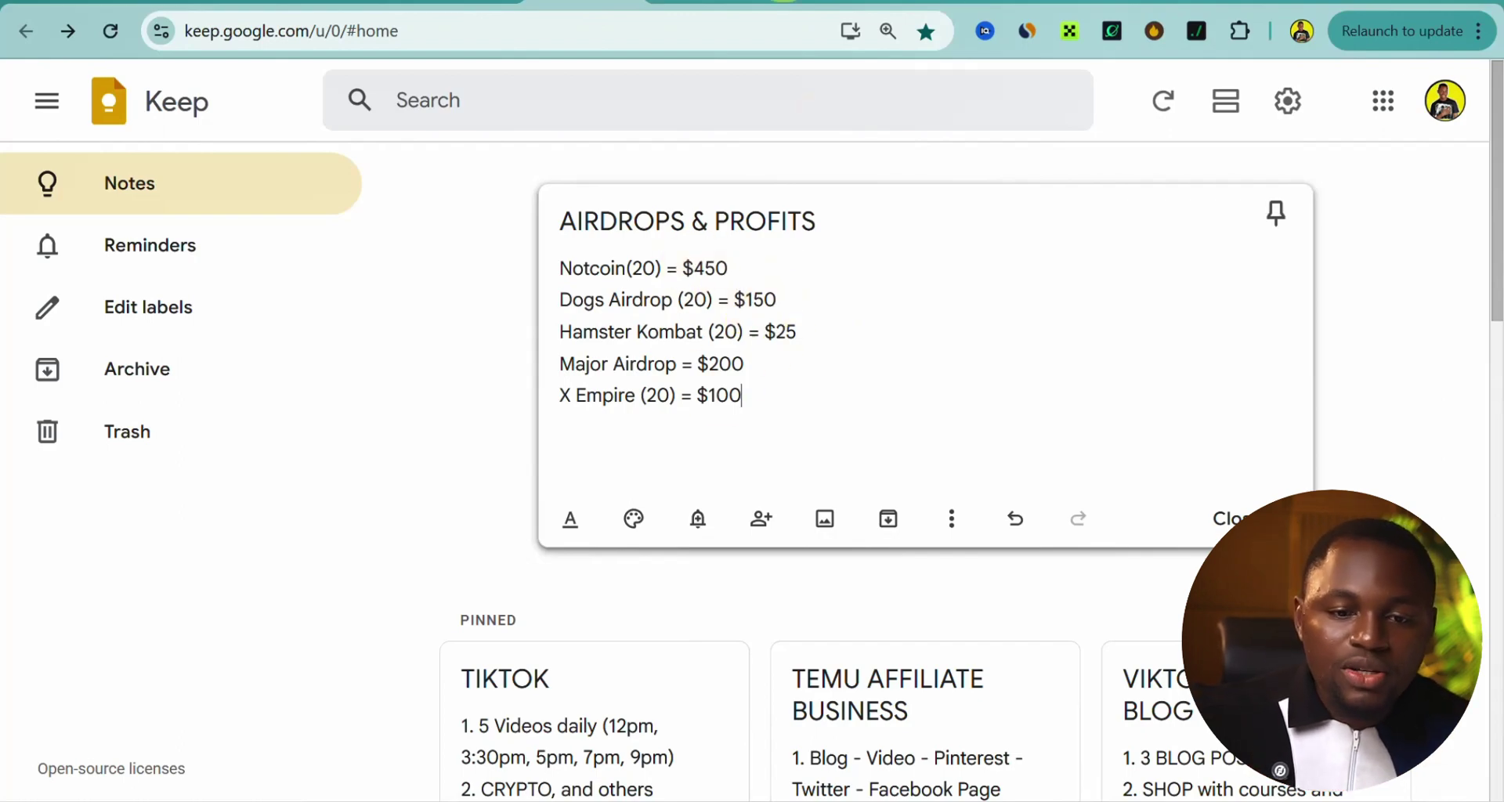
Set the Starter plan to 30 profiles on the Octo Browser pricing page, and return to the airdrop profits note in Google Keep
click(823, 3)
scroll(734, 401, down, 5)
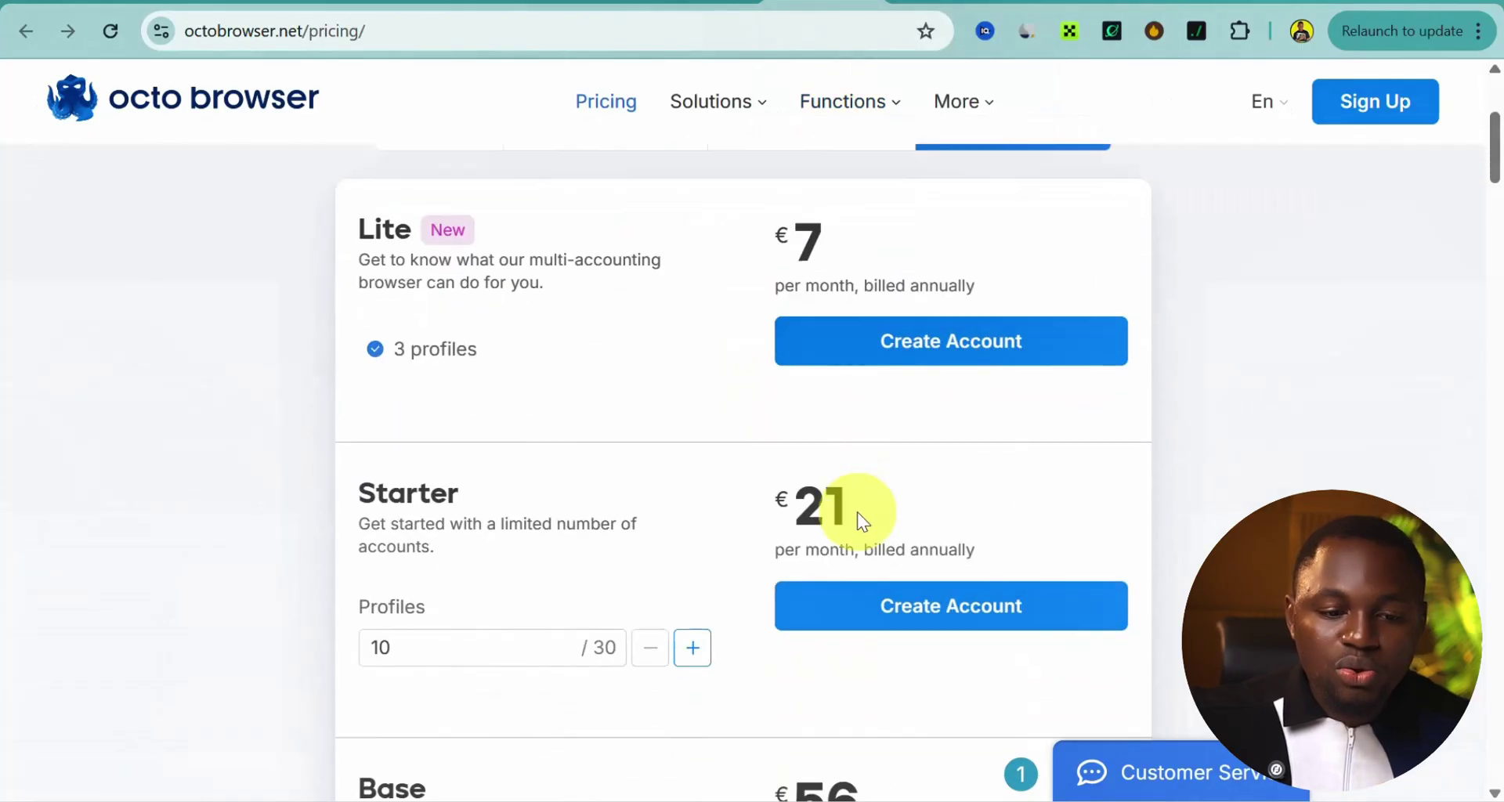
scroll(859, 519, down, 2)
click(694, 511)
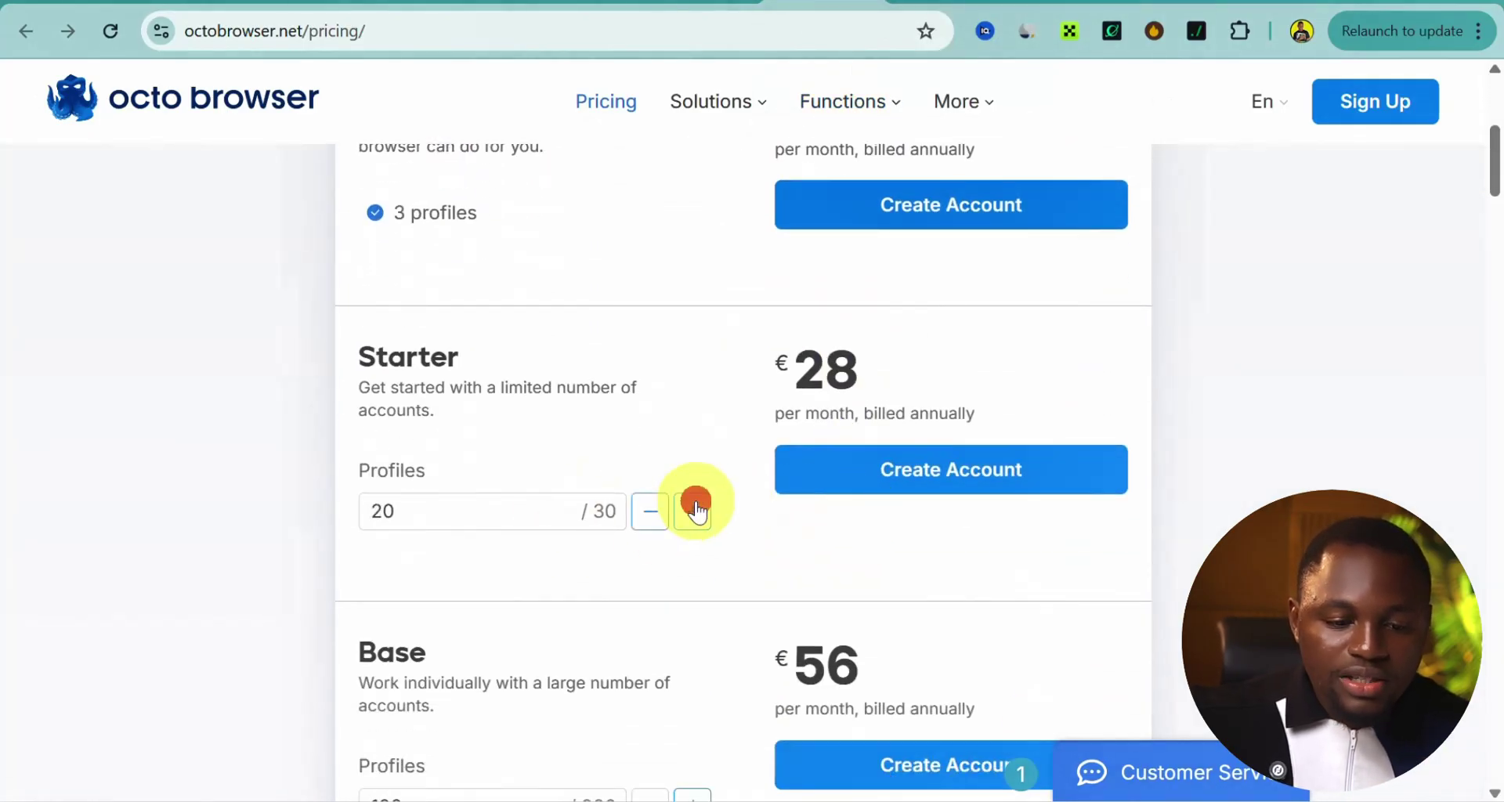
click(694, 511)
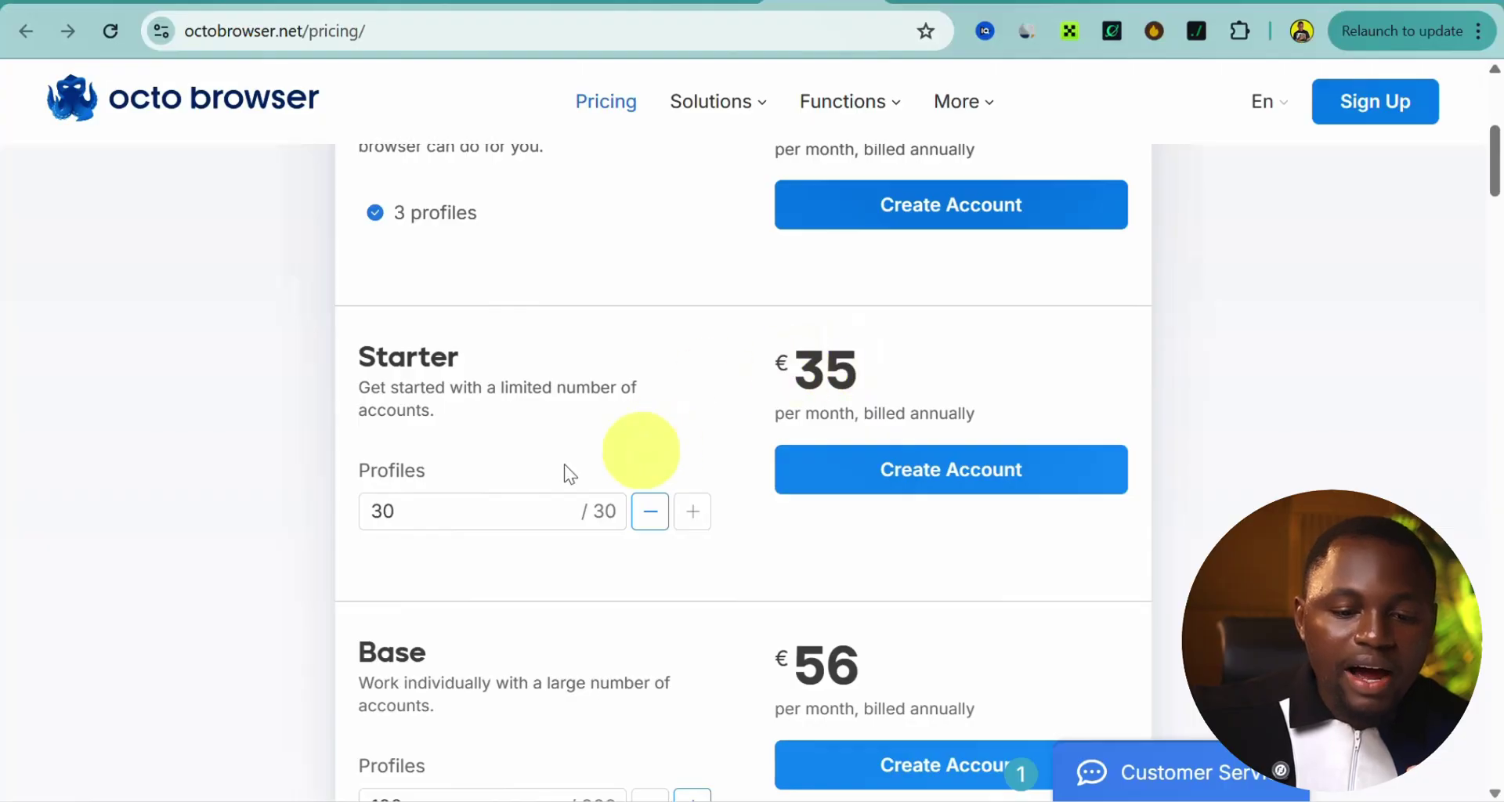
click(628, 2)
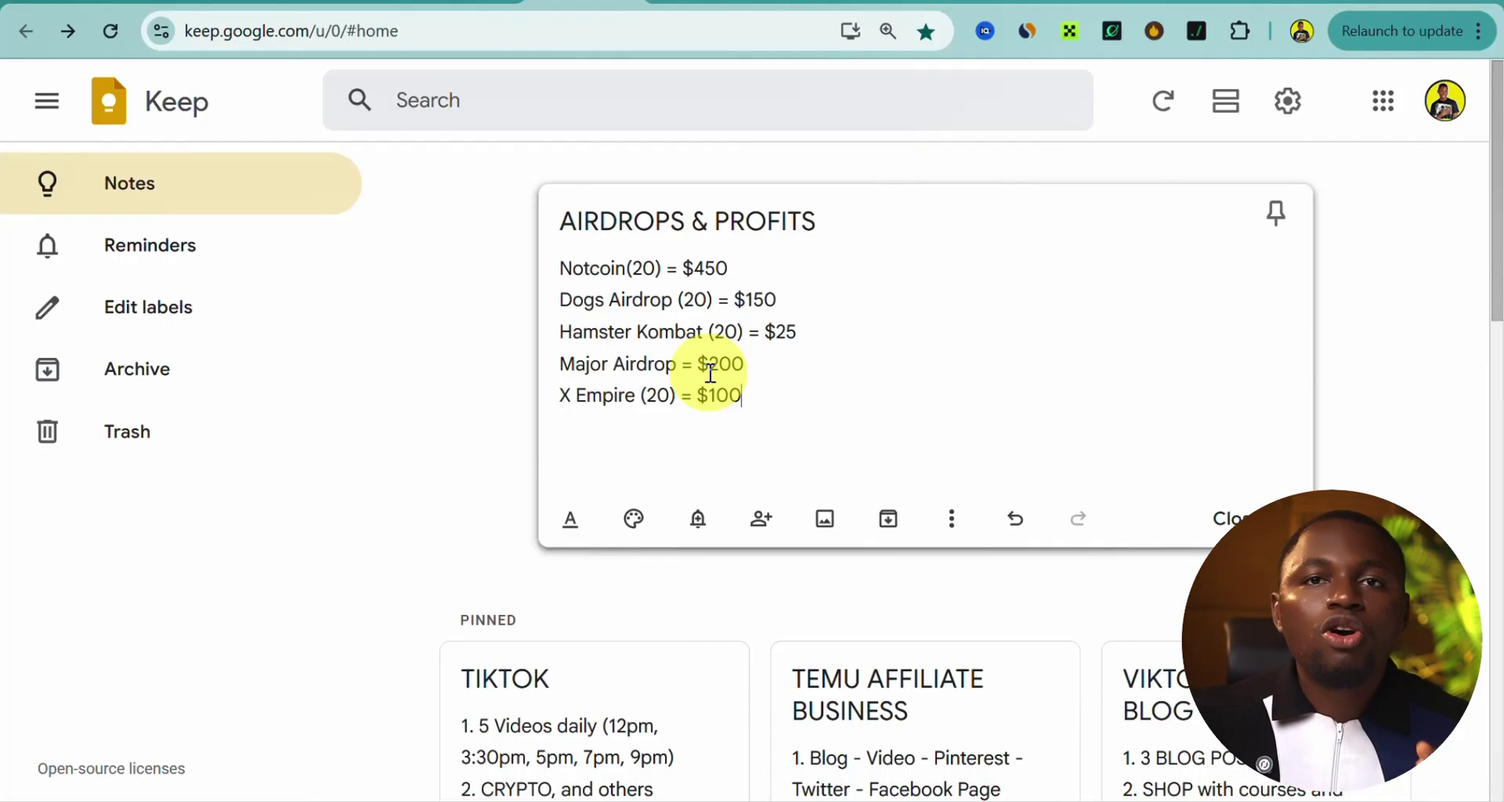
Open the Octo Browser website's download page and look through the installers for Windows, MacOS and Linux
click(688, 4)
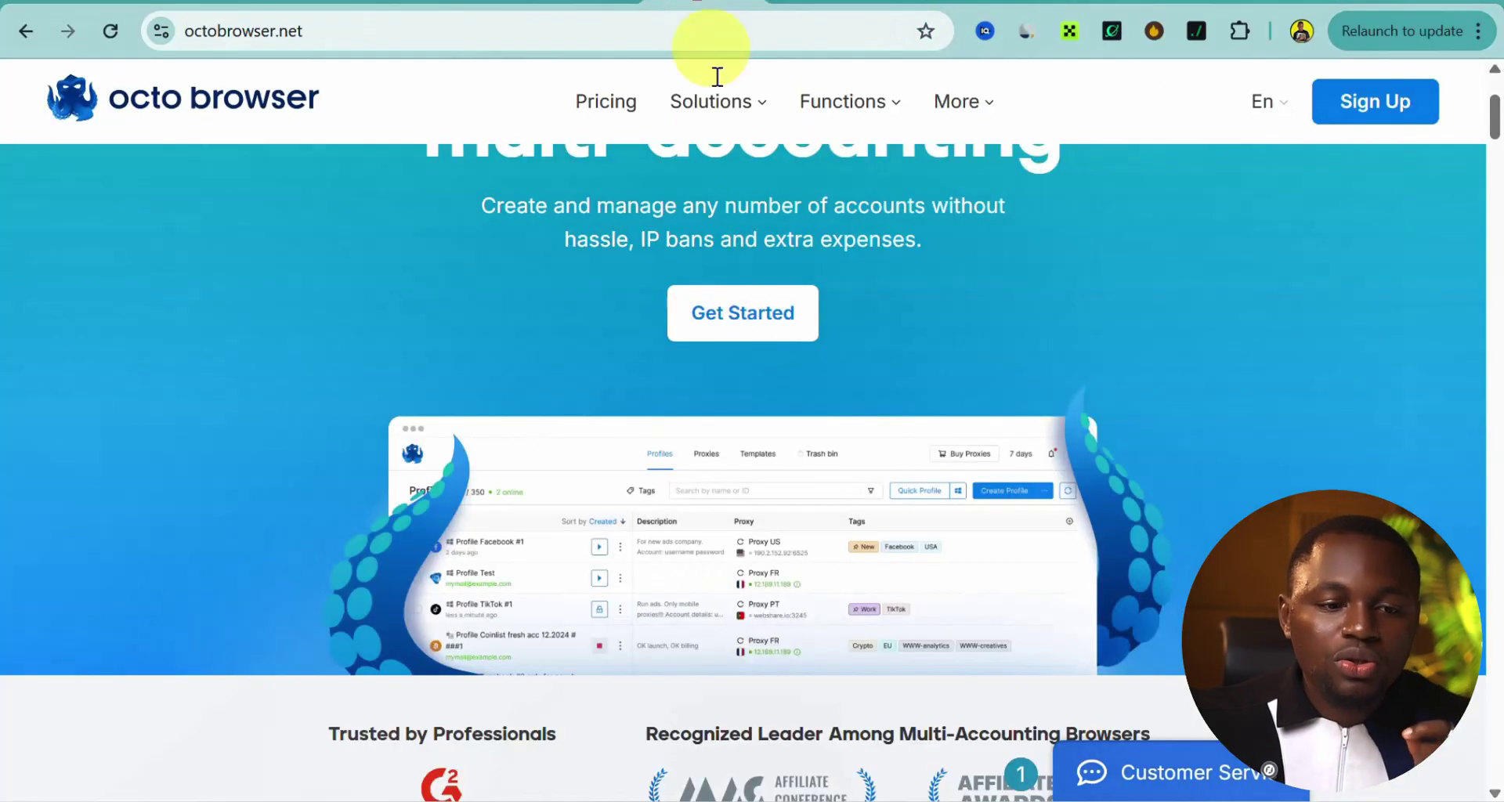
mouse_move(956, 111)
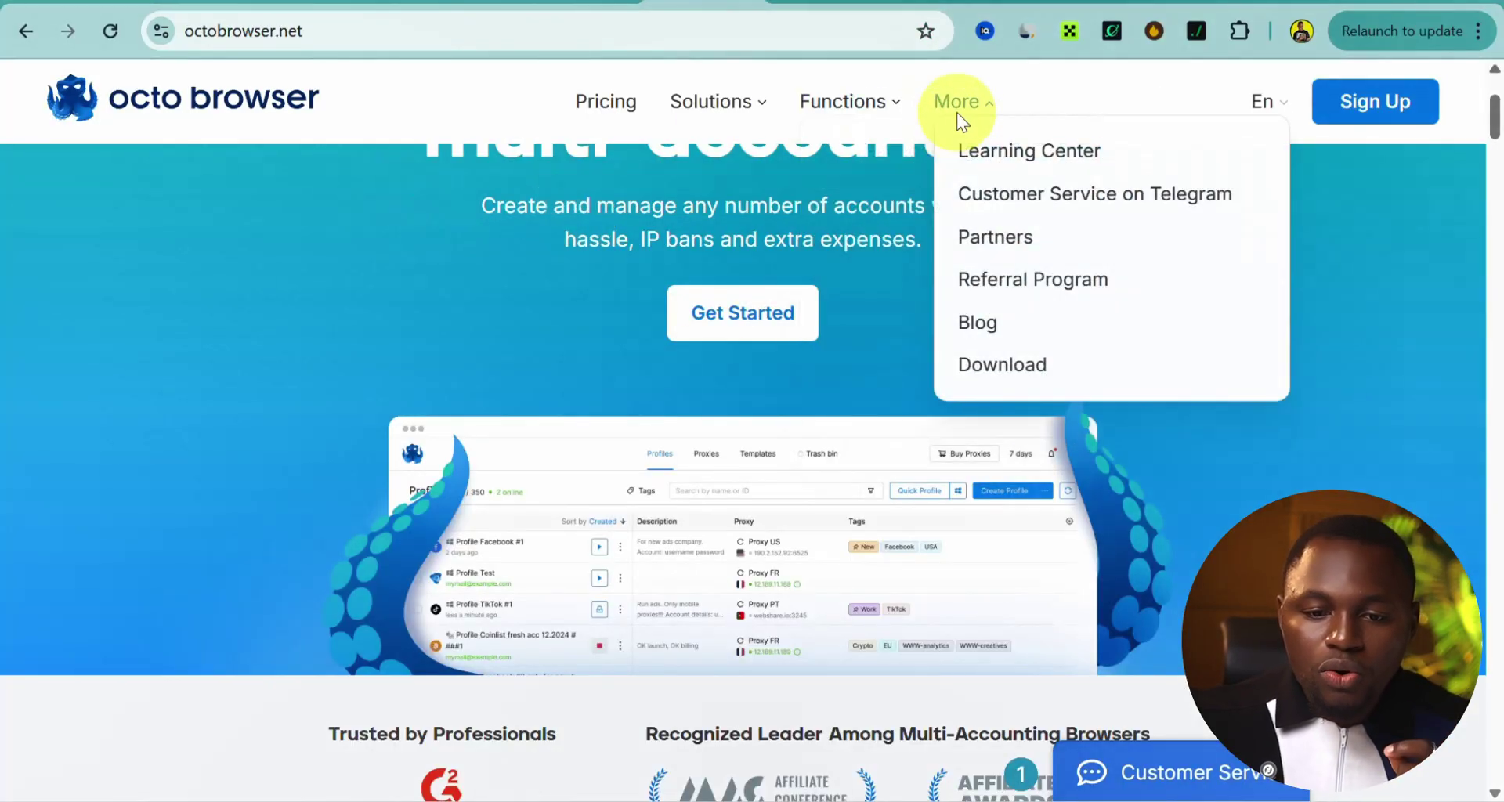
click(1008, 372)
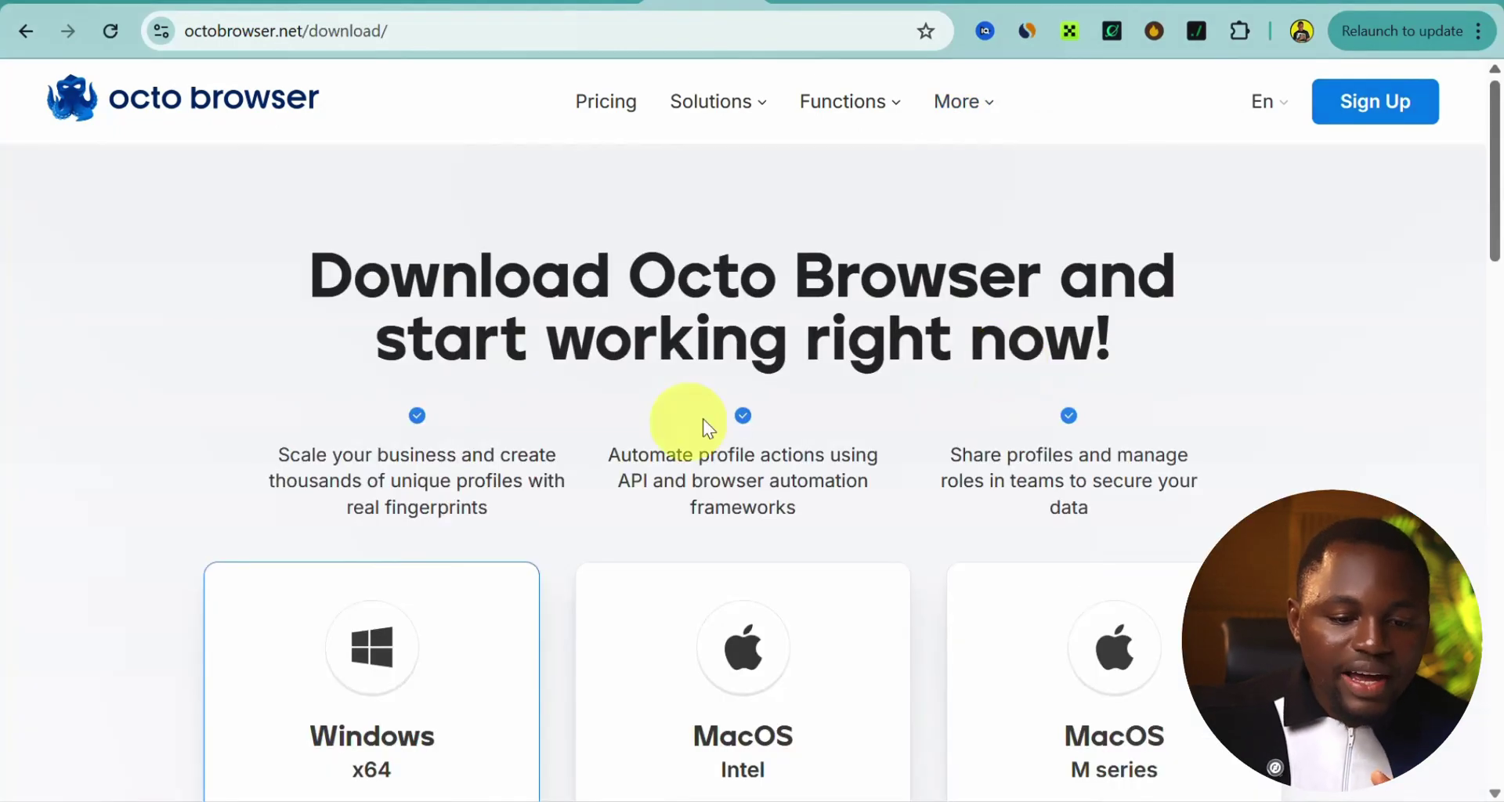
scroll(508, 425, down, 5)
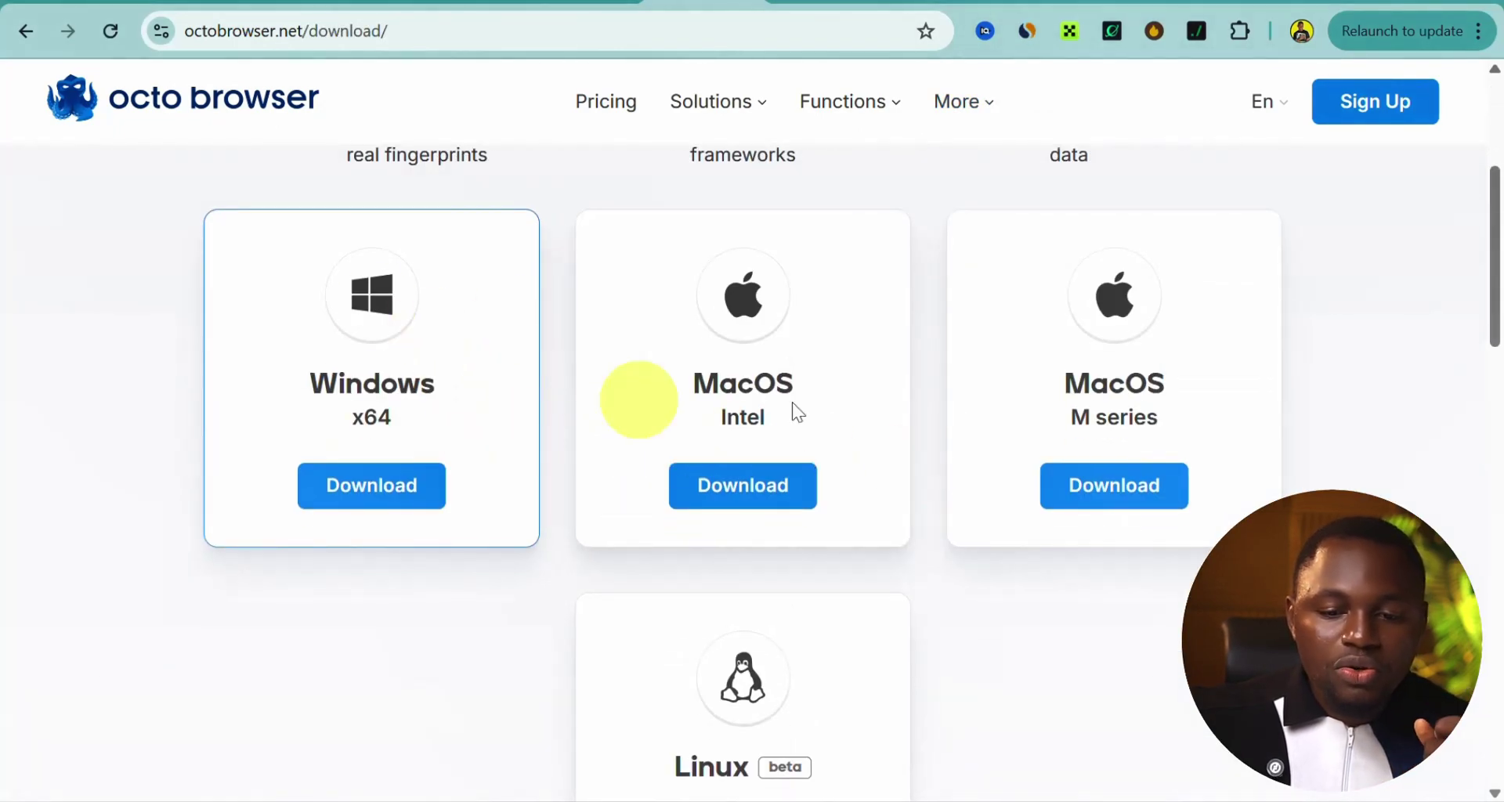
scroll(590, 510, down, 3)
scroll(402, 577, up, 6)
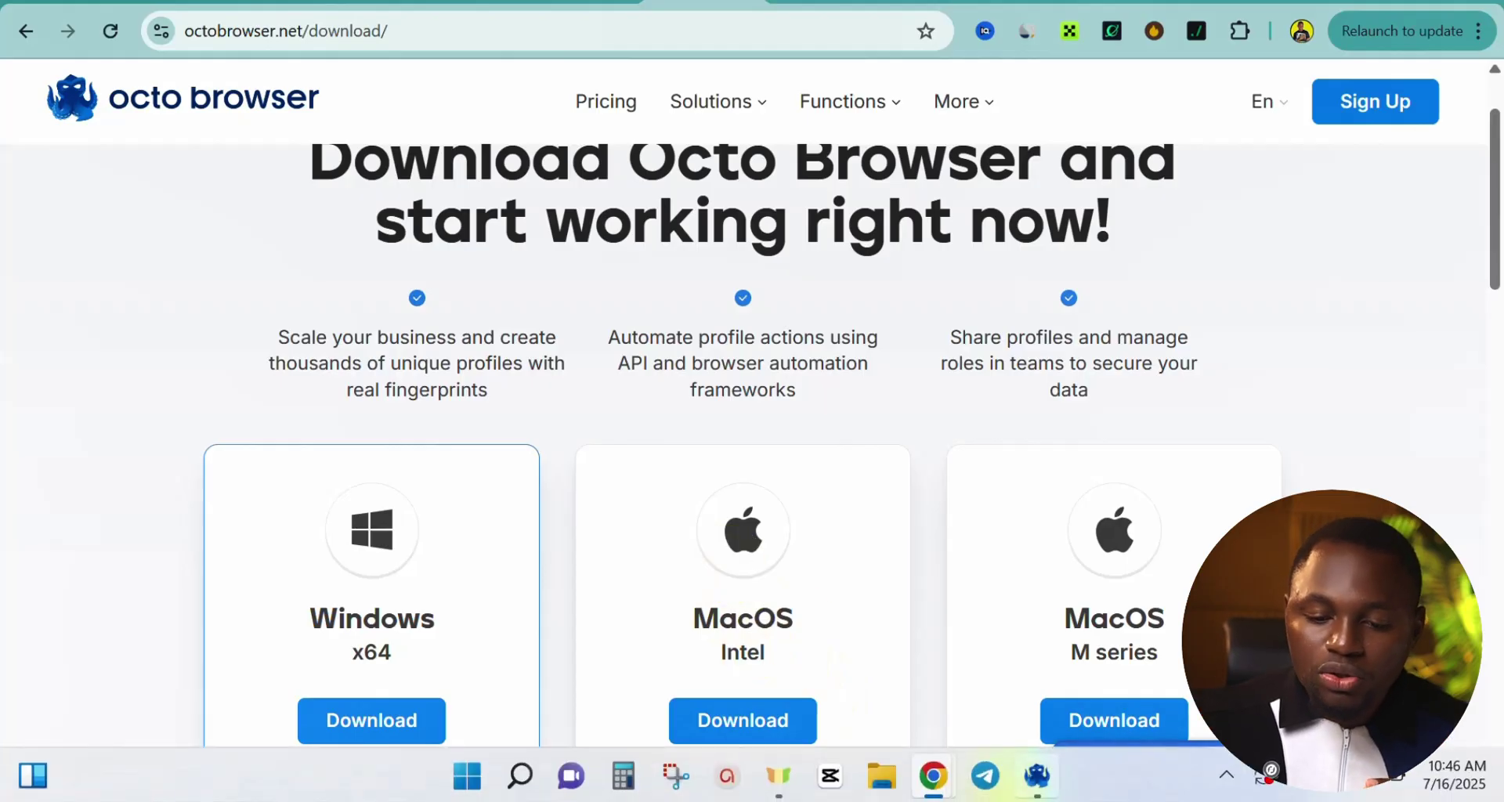
Switch to the Octo Browser desktop app, create a quick profile, and launch it before returning to the profile list
click(1036, 779)
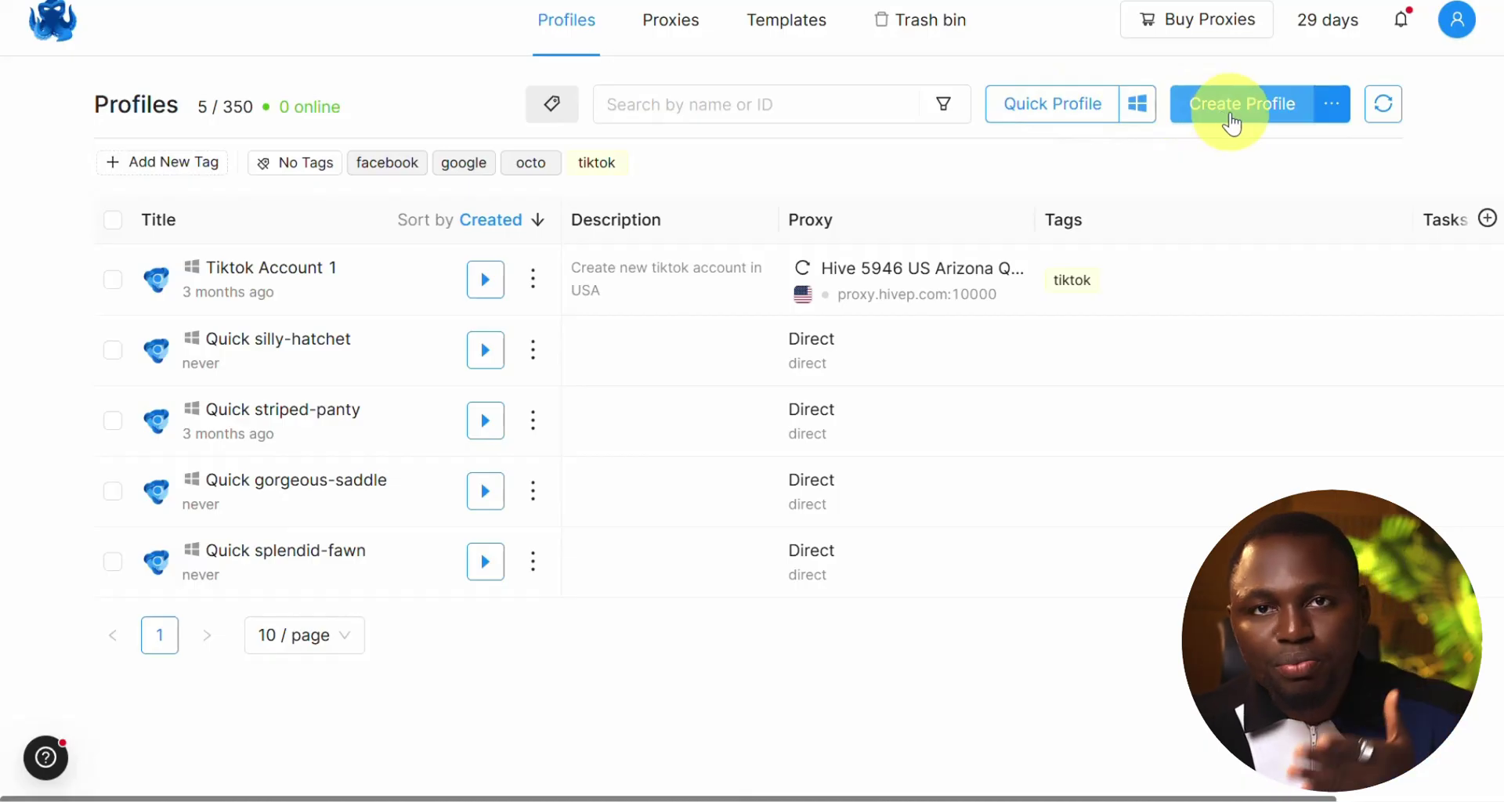
click(1057, 110)
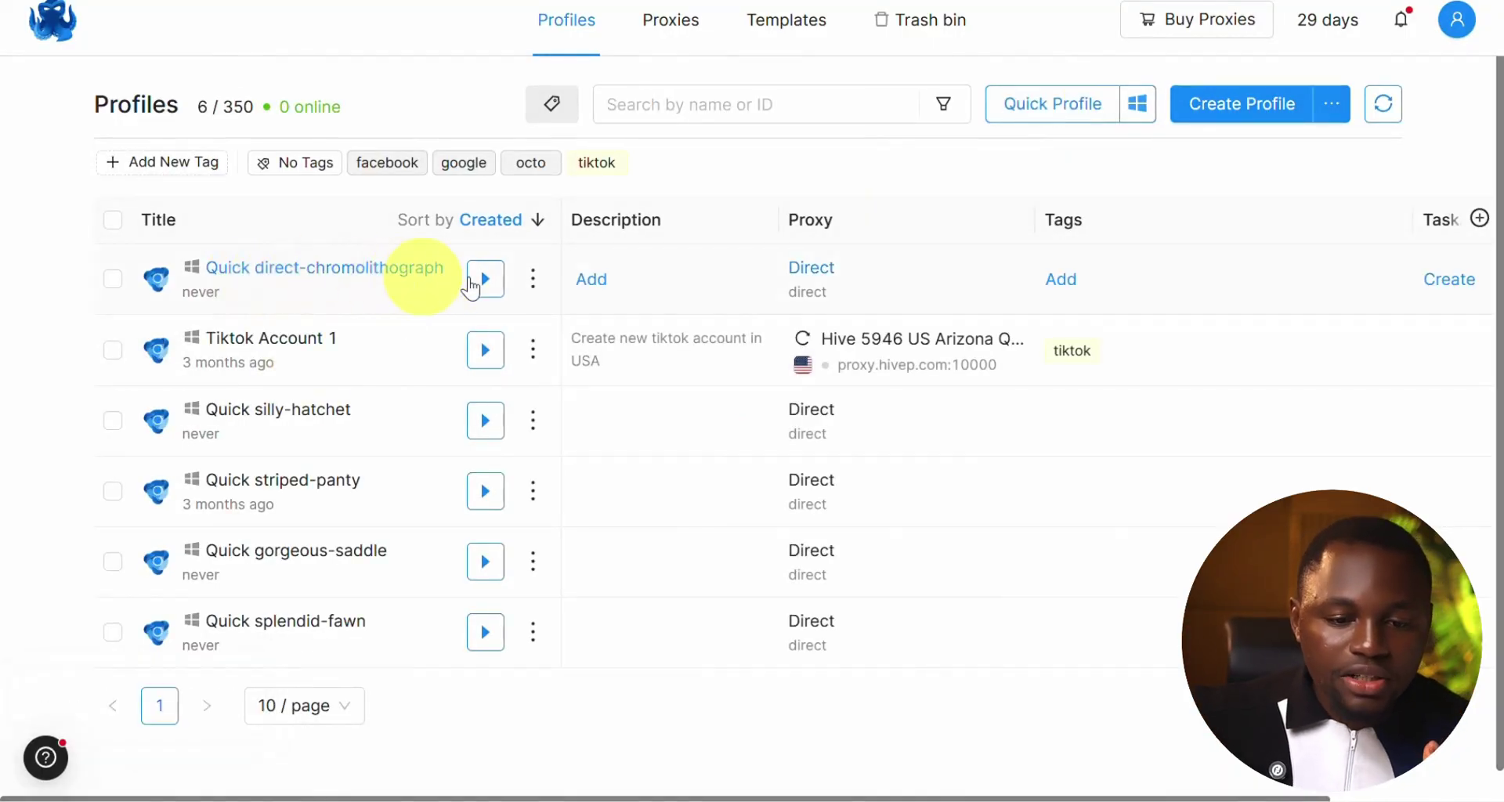
click(483, 291)
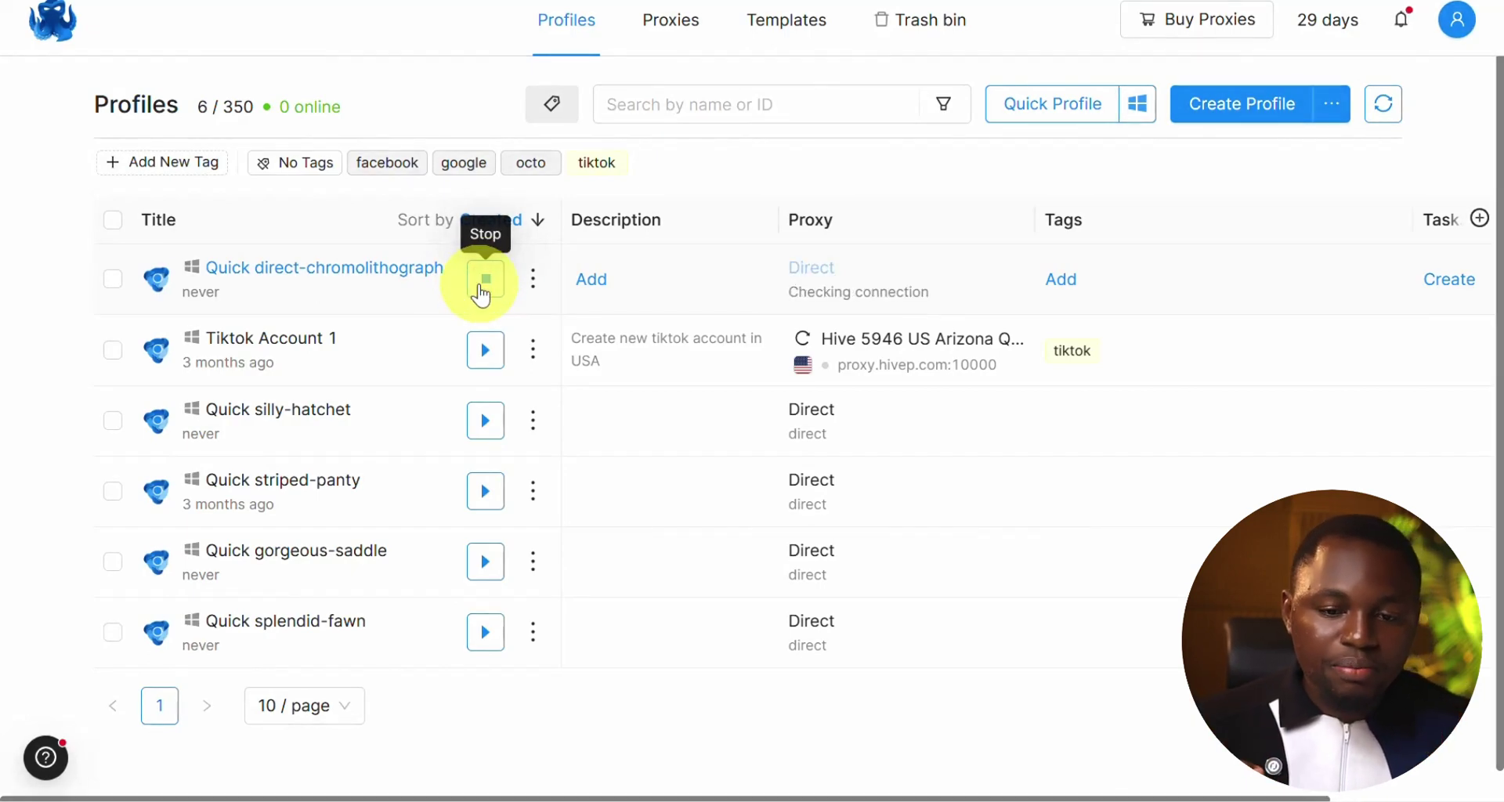
click(484, 282)
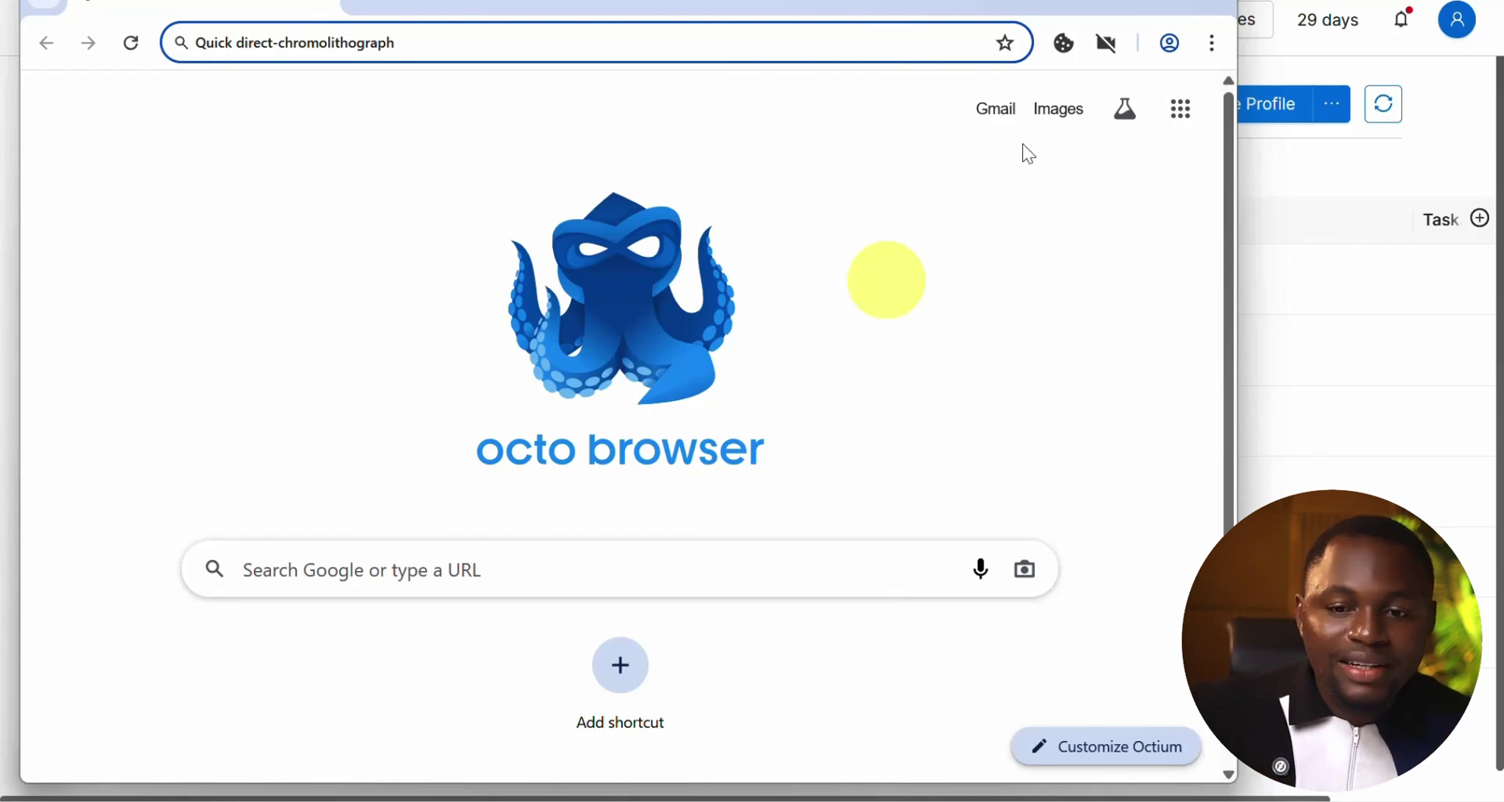
click(1202, 3)
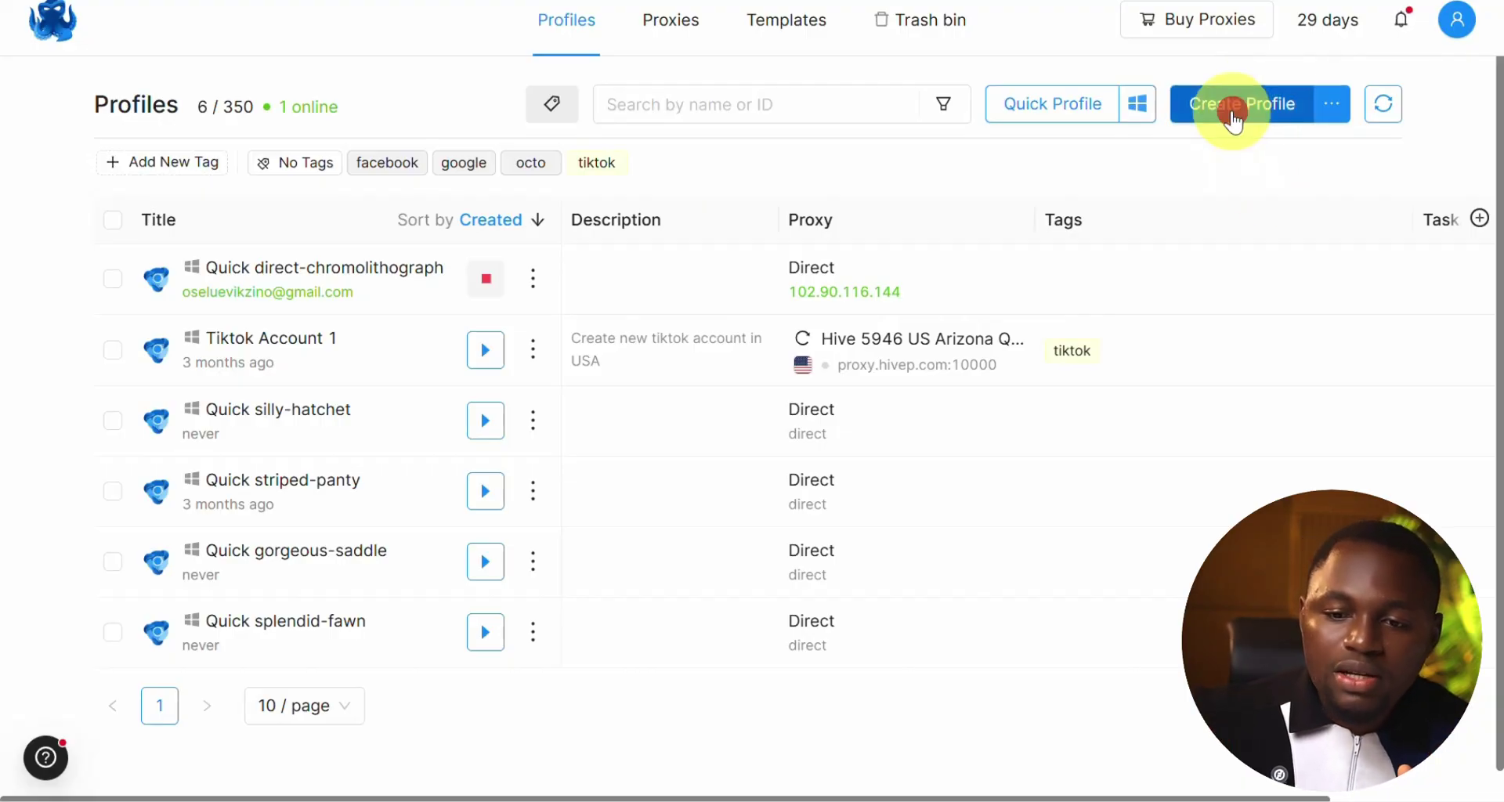
Begin creating a new profile and name it Airdrop Account 1
click(1233, 108)
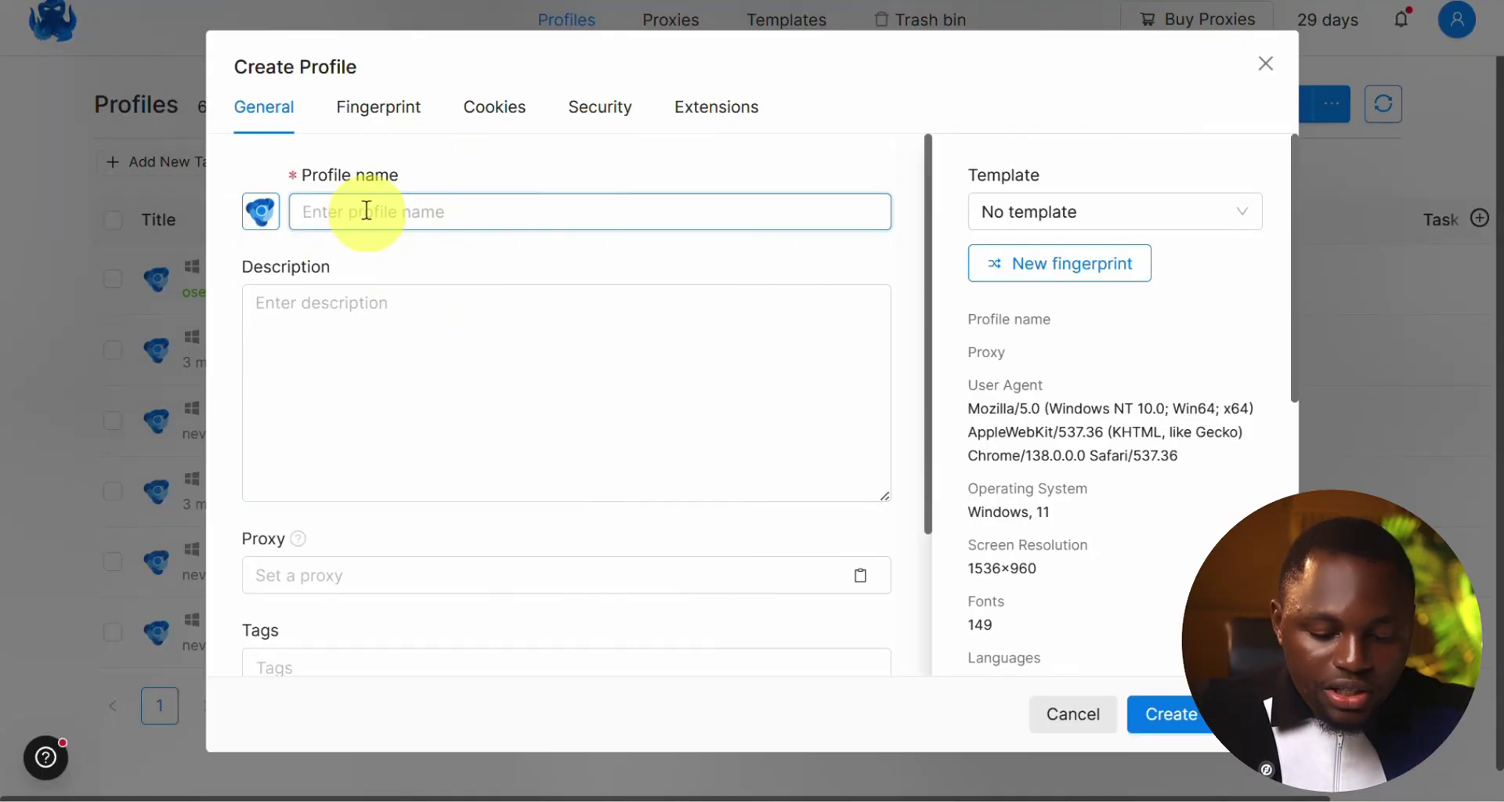
text(Airdro)
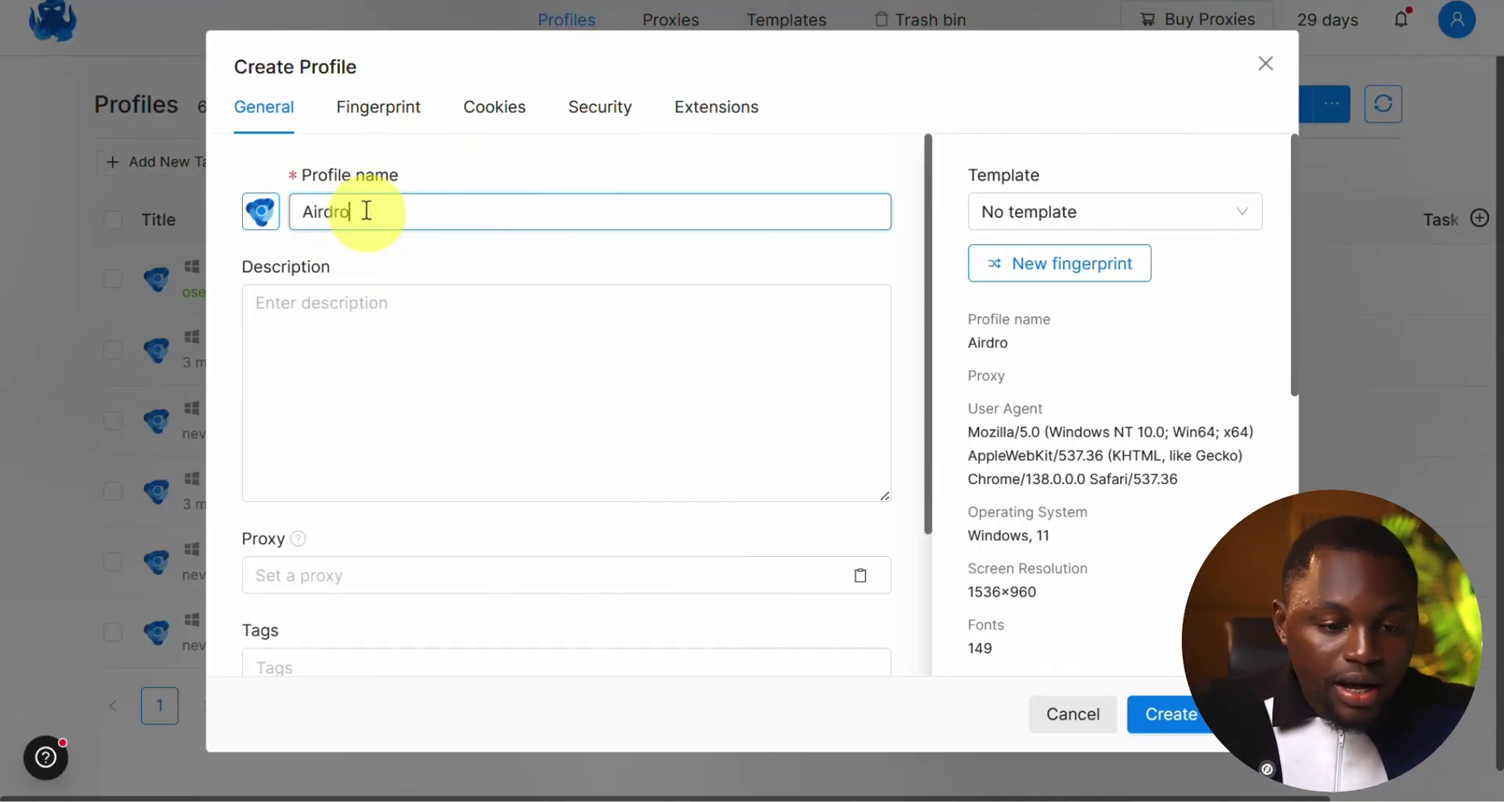
text(p Account)
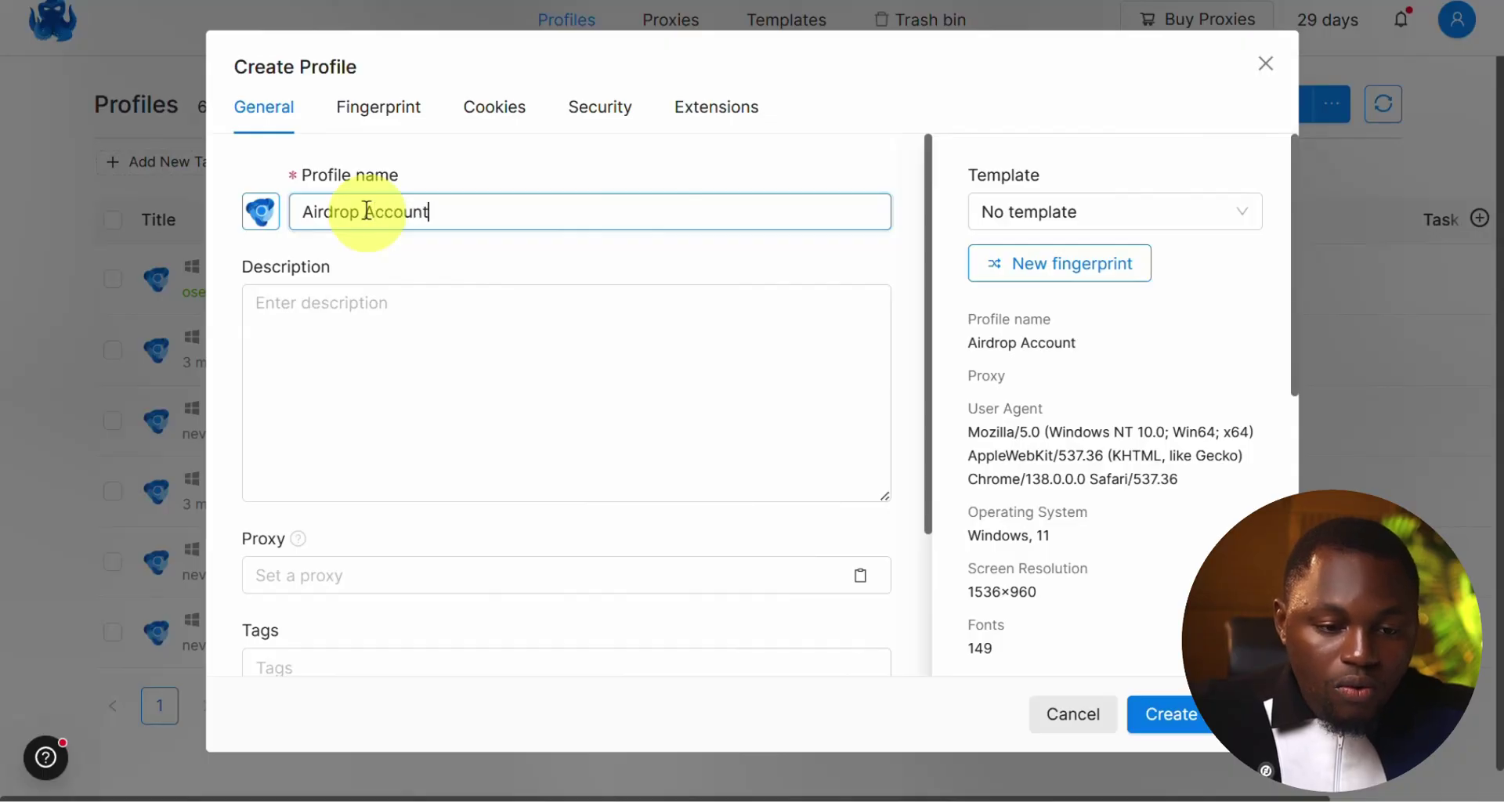
text( 1)
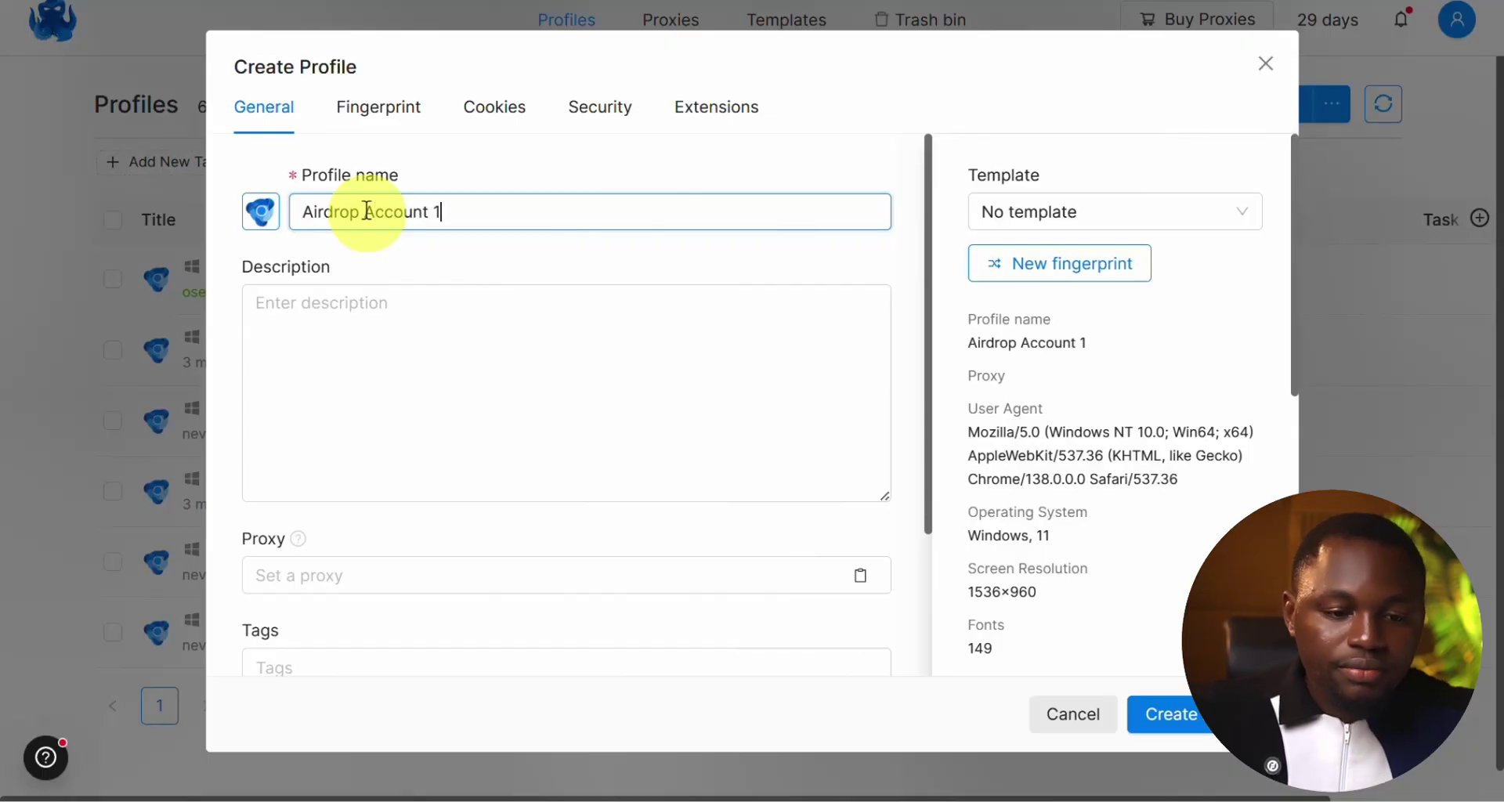
Copy the profile name Airdrop Account 1 into the profile's description
click(302, 309)
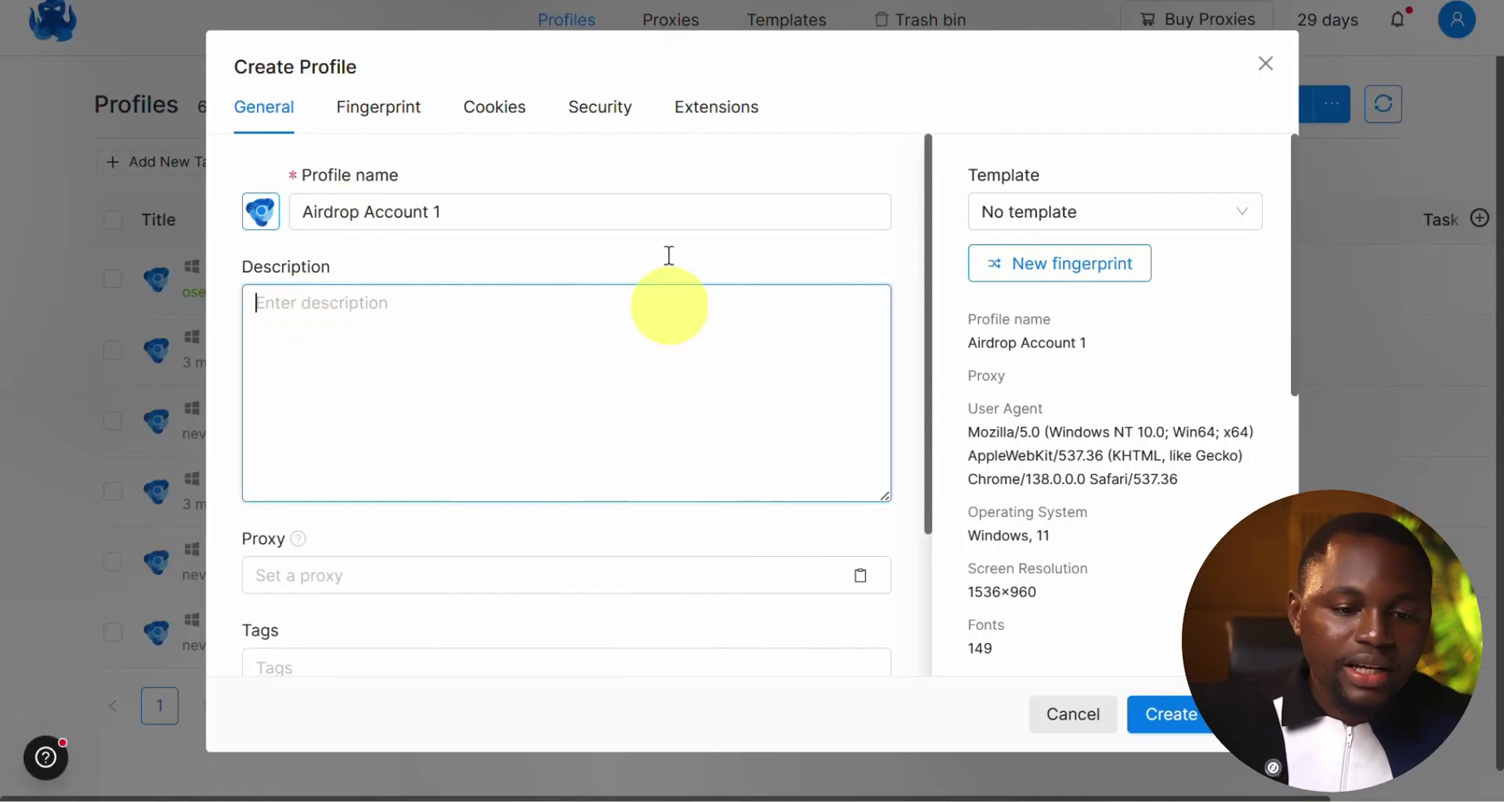
triple_click(399, 214)
key(ctrl+c)
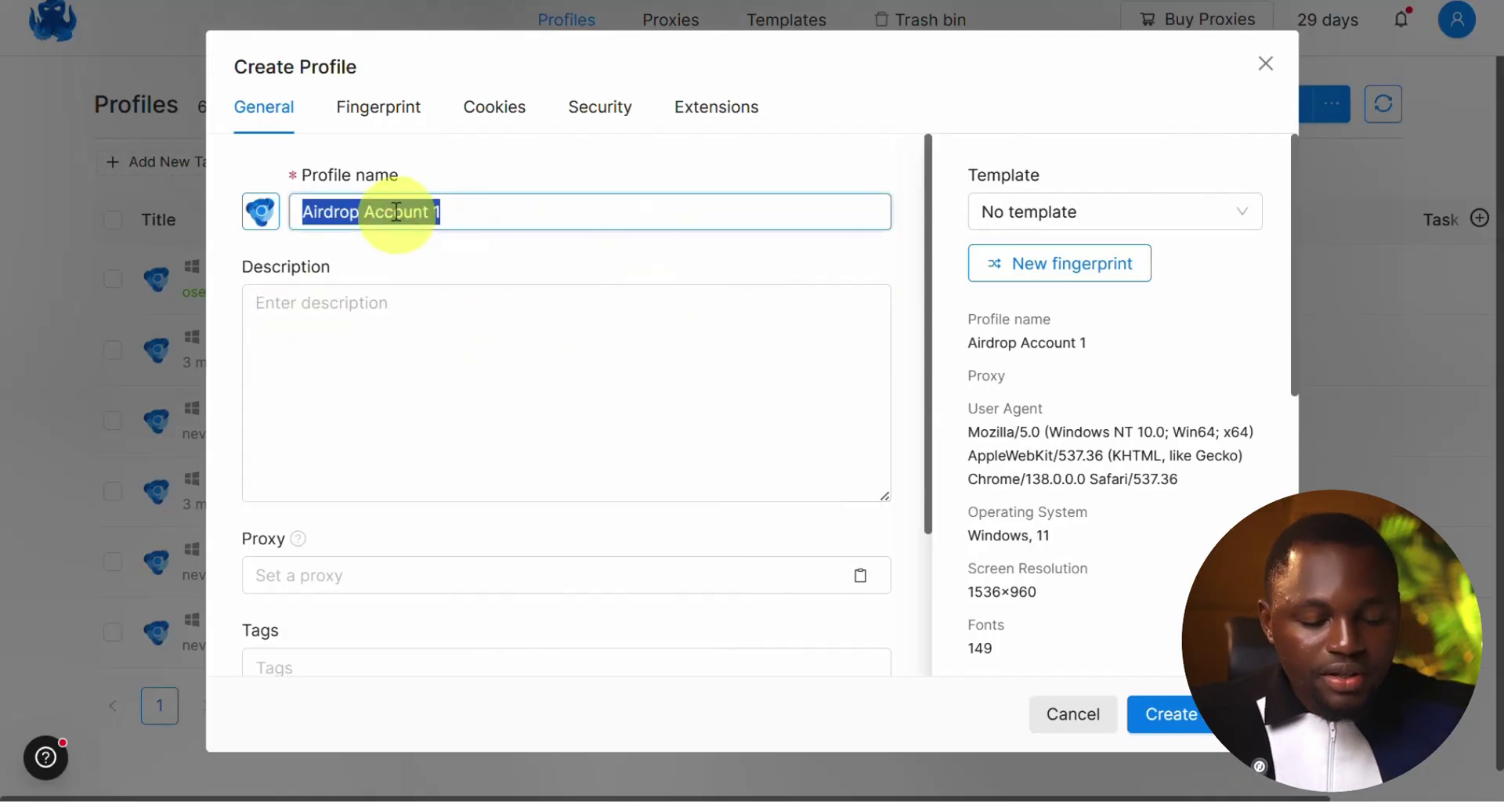
click(397, 295)
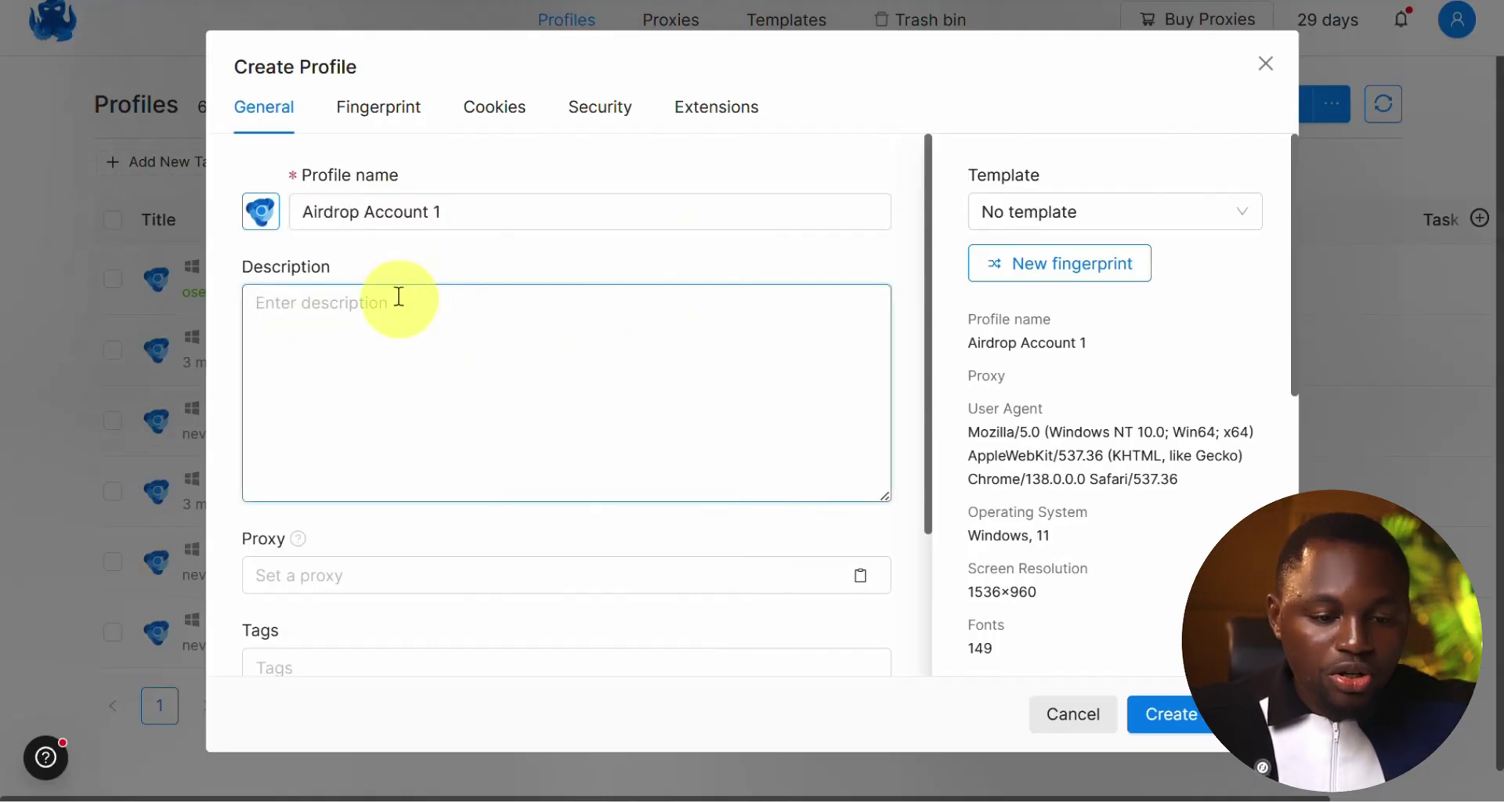
key(ctrl+v)
Assign the saved proxy Hive 5946 US Arizona Queen Creek to the new profile
scroll(538, 319, down, 3)
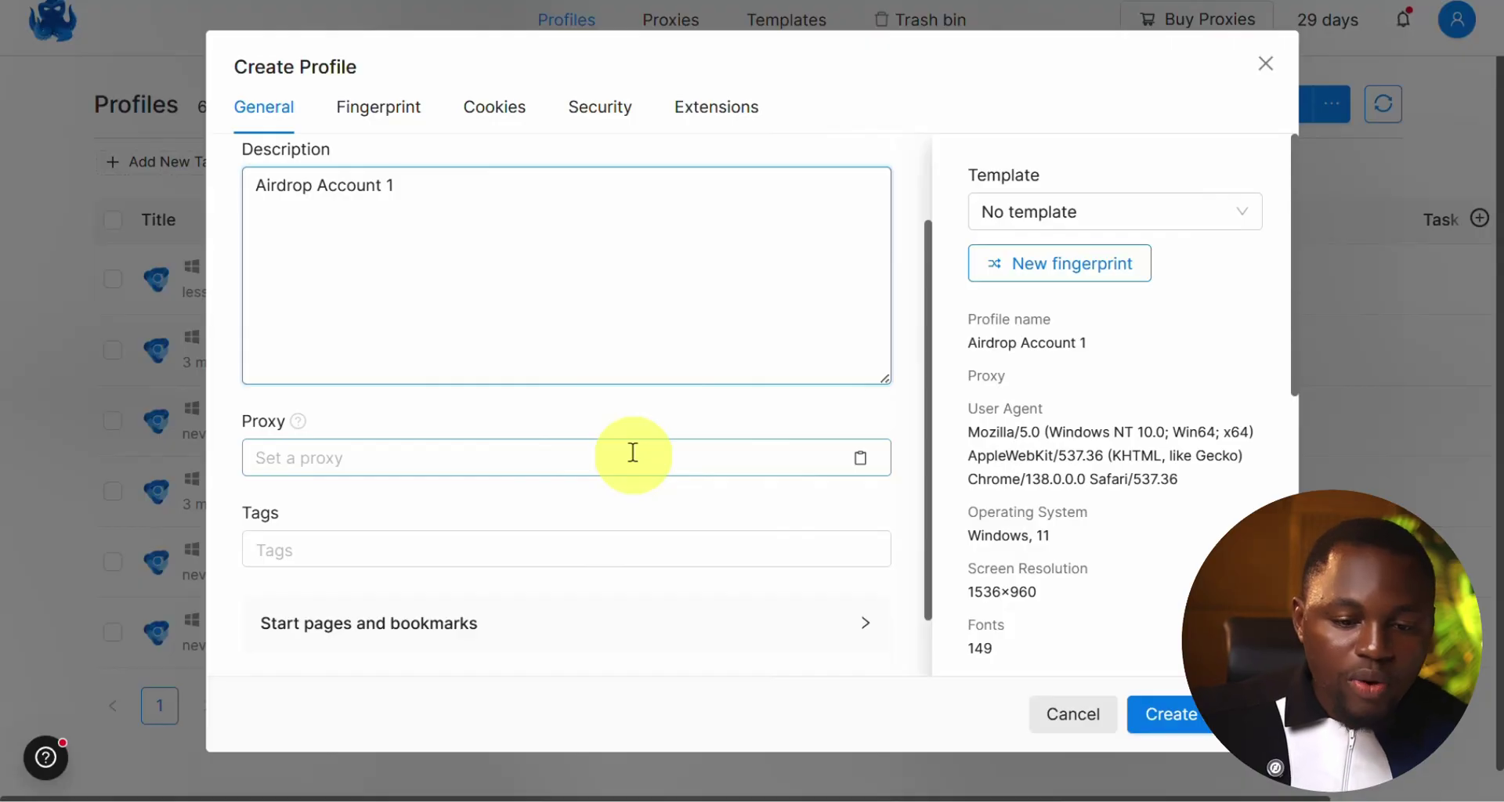
click(633, 455)
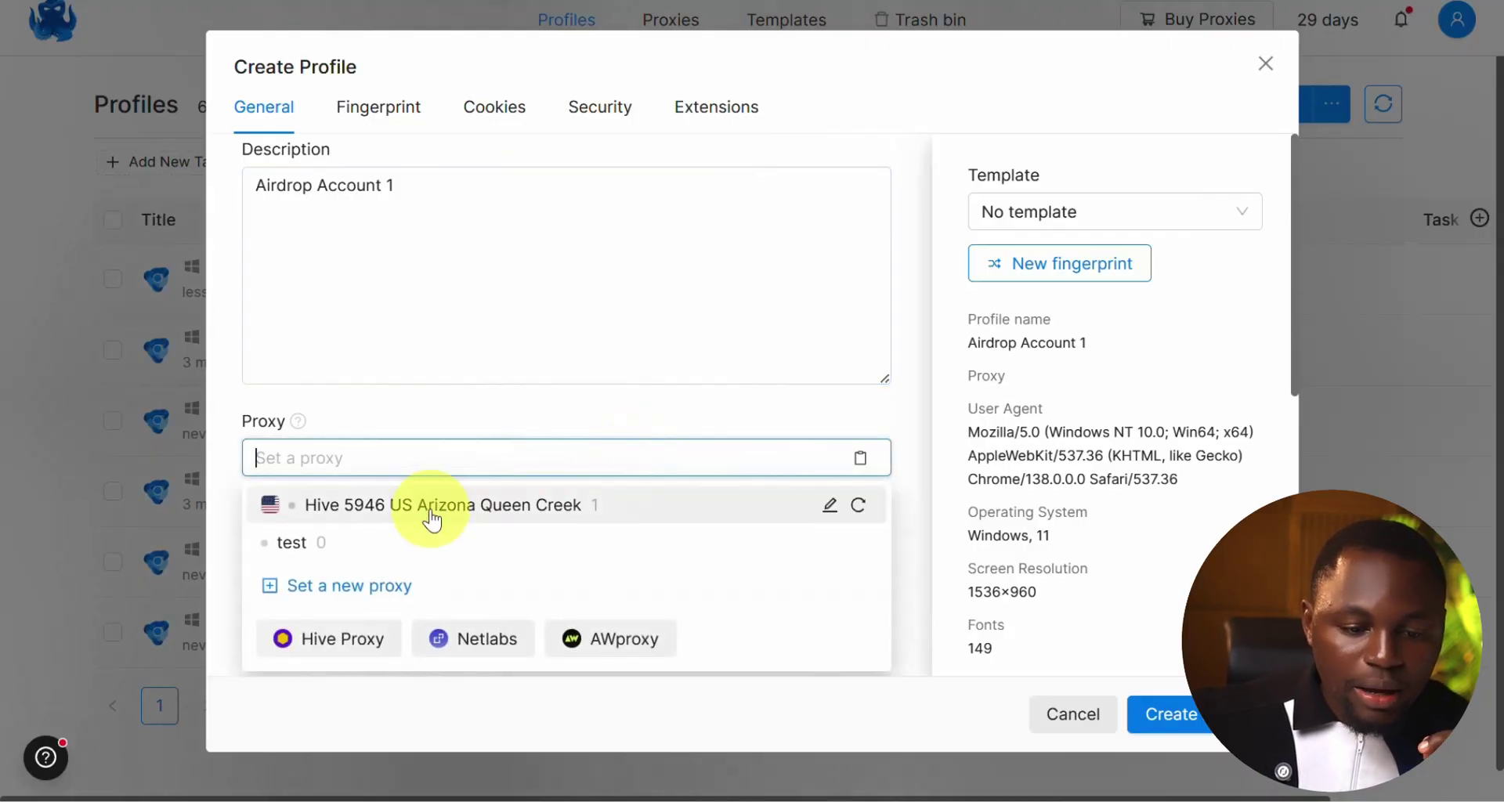
click(430, 507)
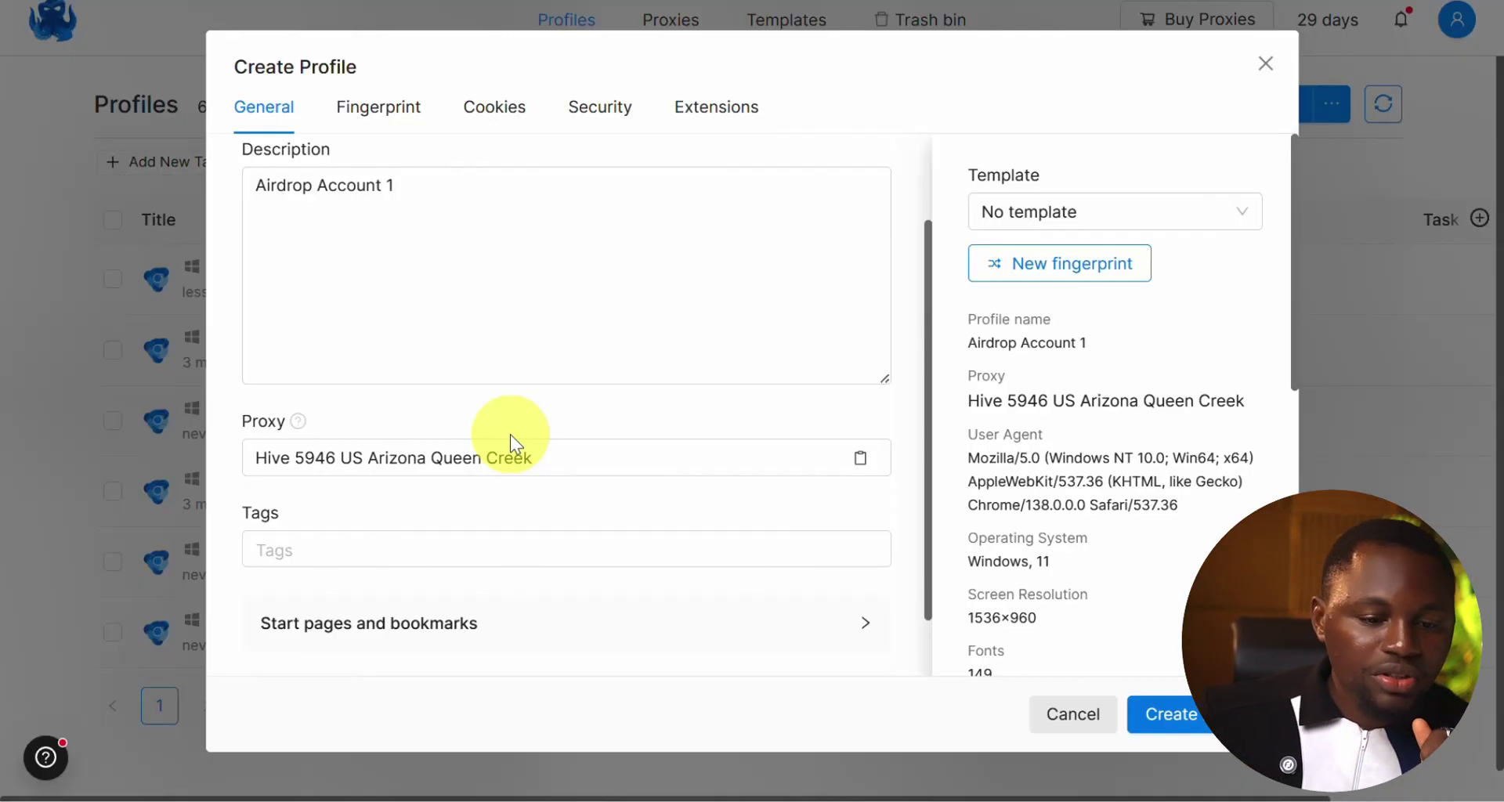
Create the tags hamster kombat and dogs and assign both to the new profile
scroll(370, 532, down, 1)
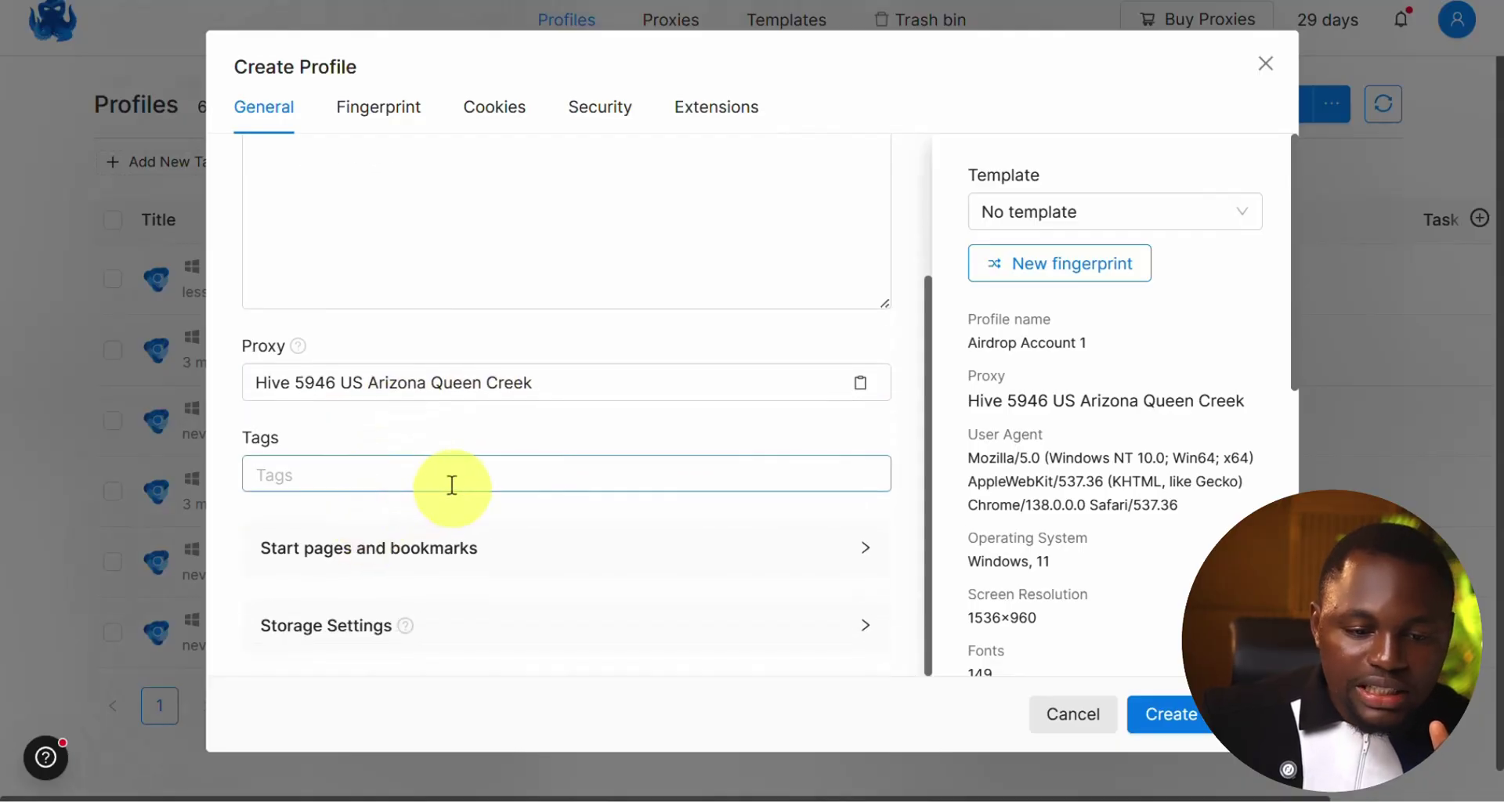
click(451, 477)
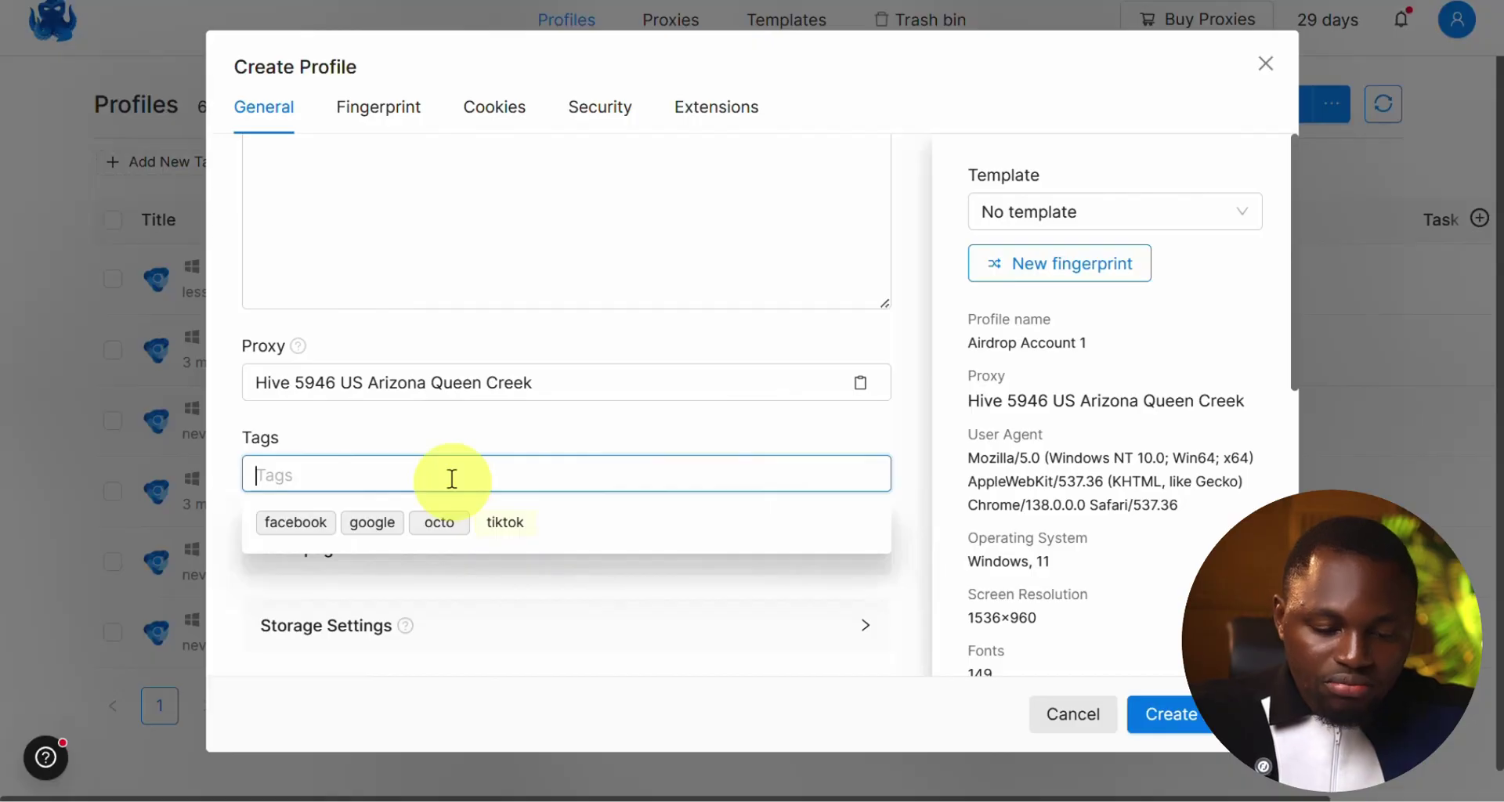
text(hamster)
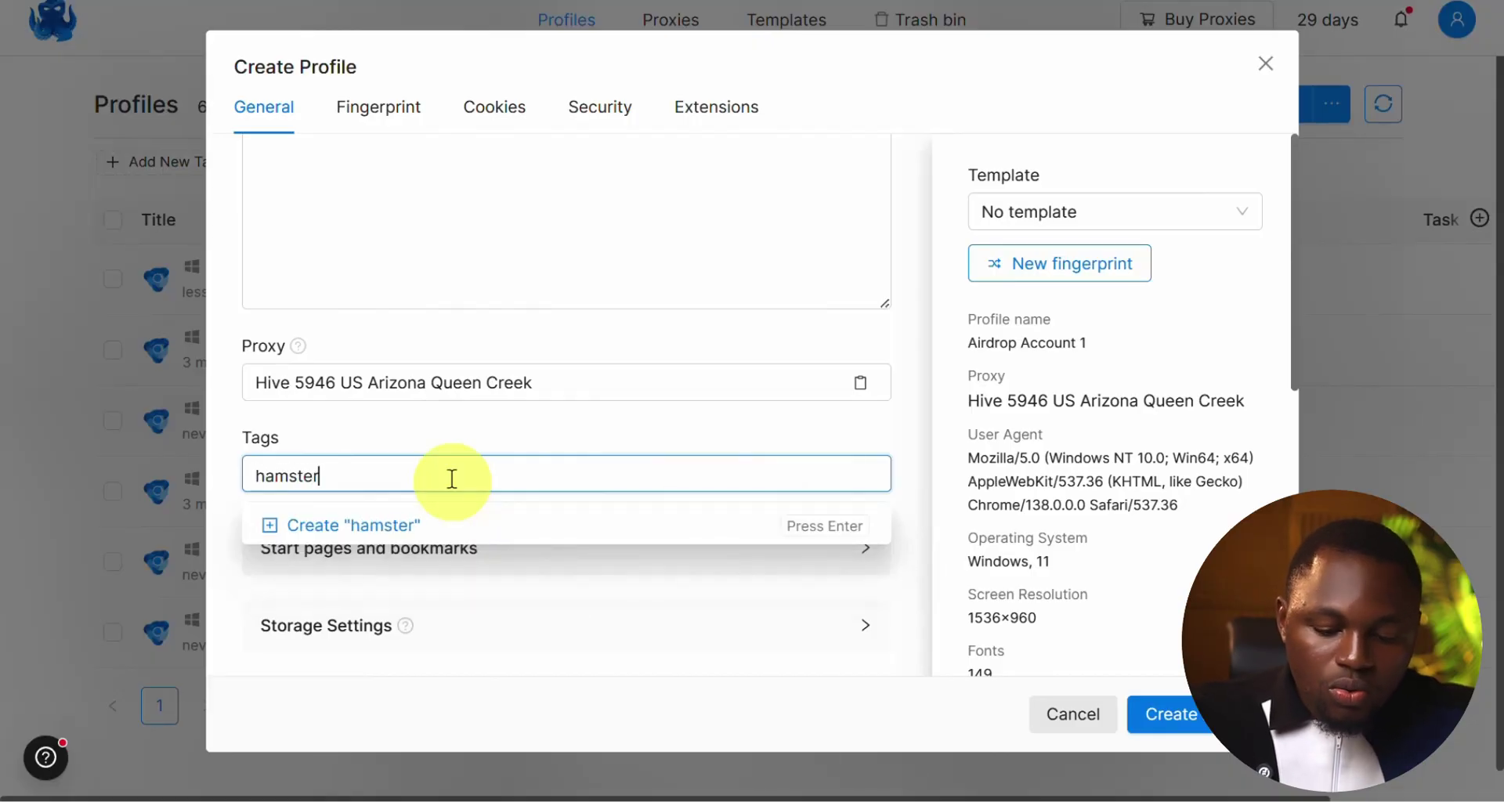
text( kombat)
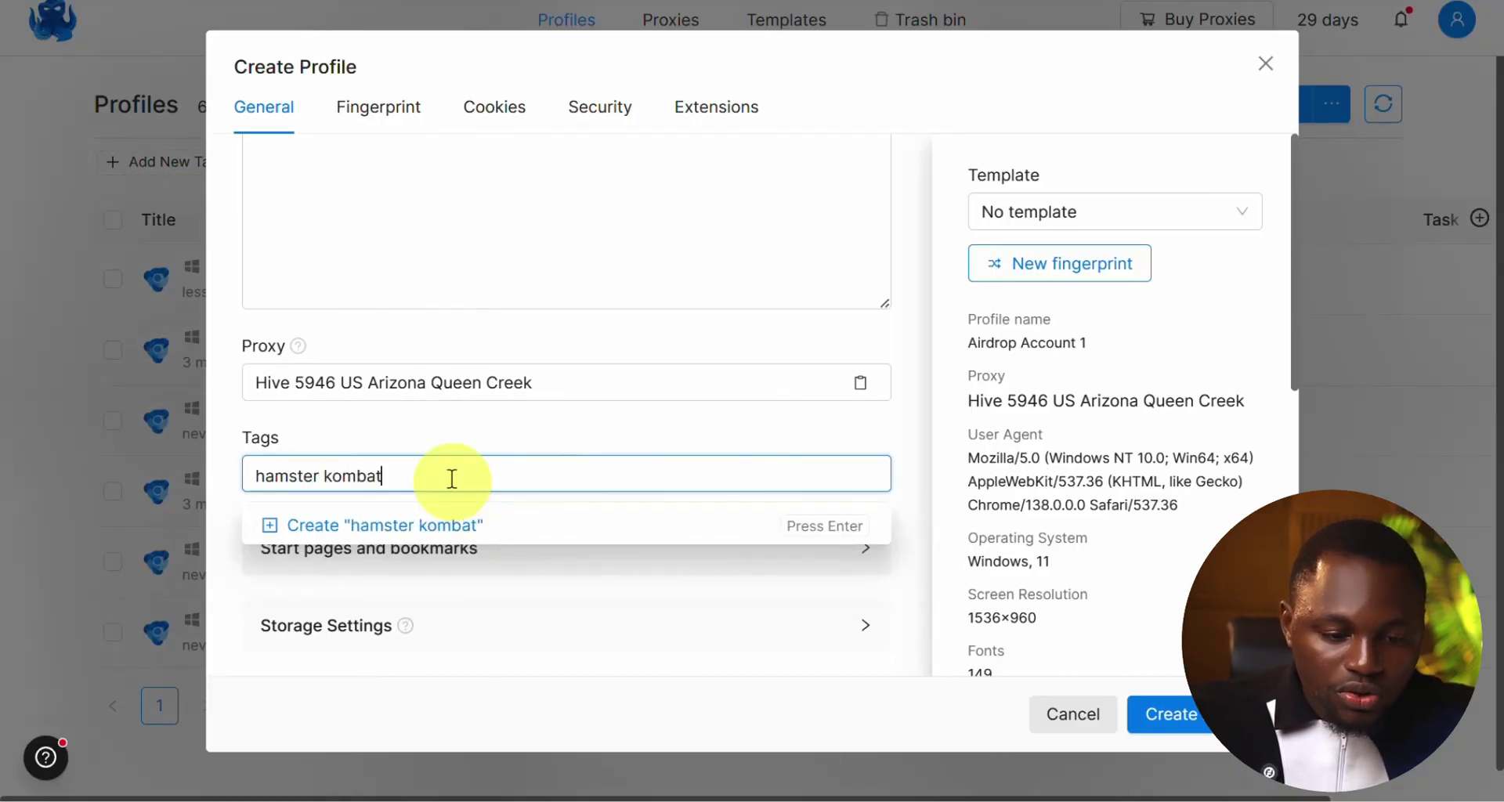
key(Return)
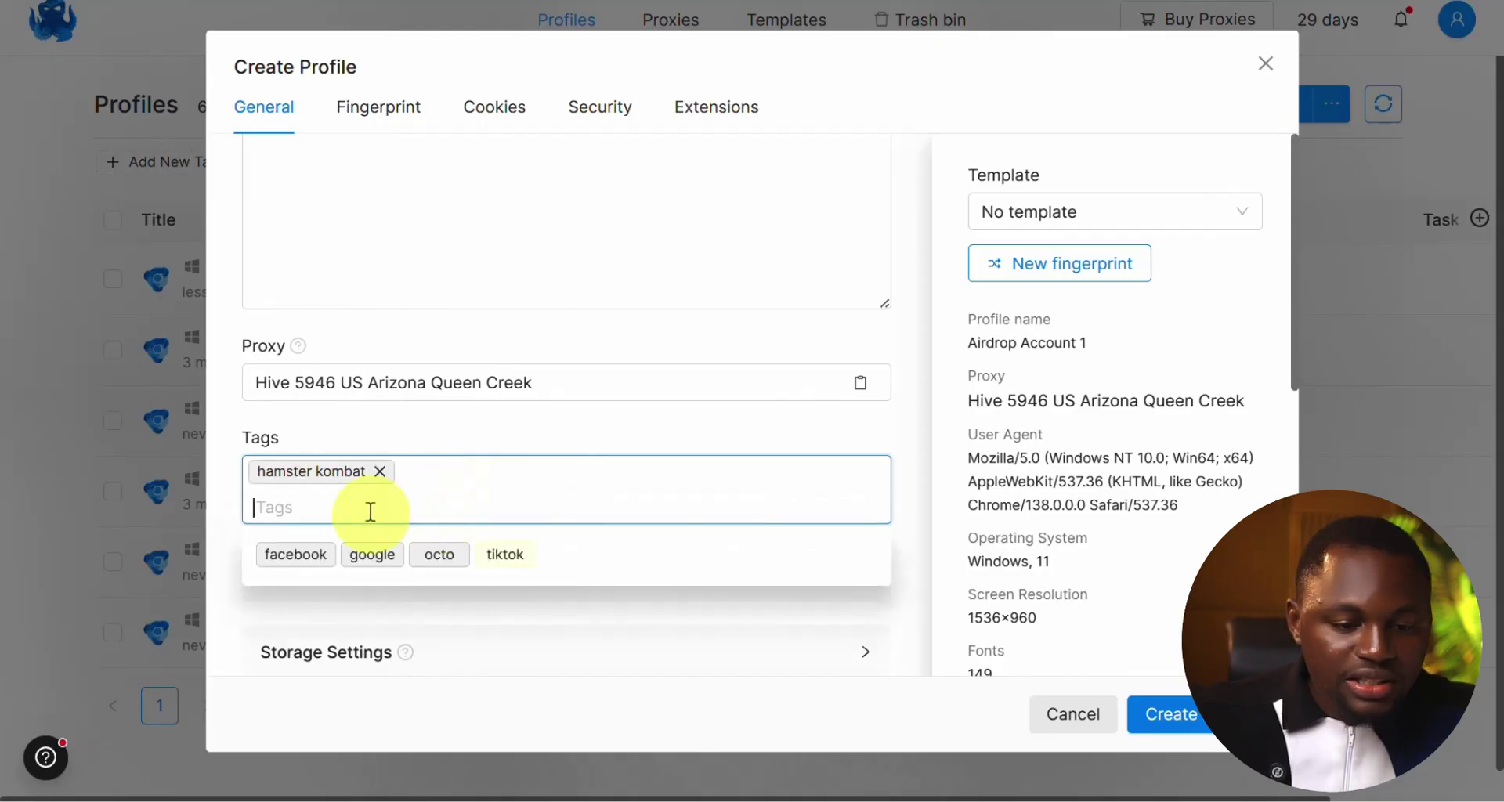
text(dogs)
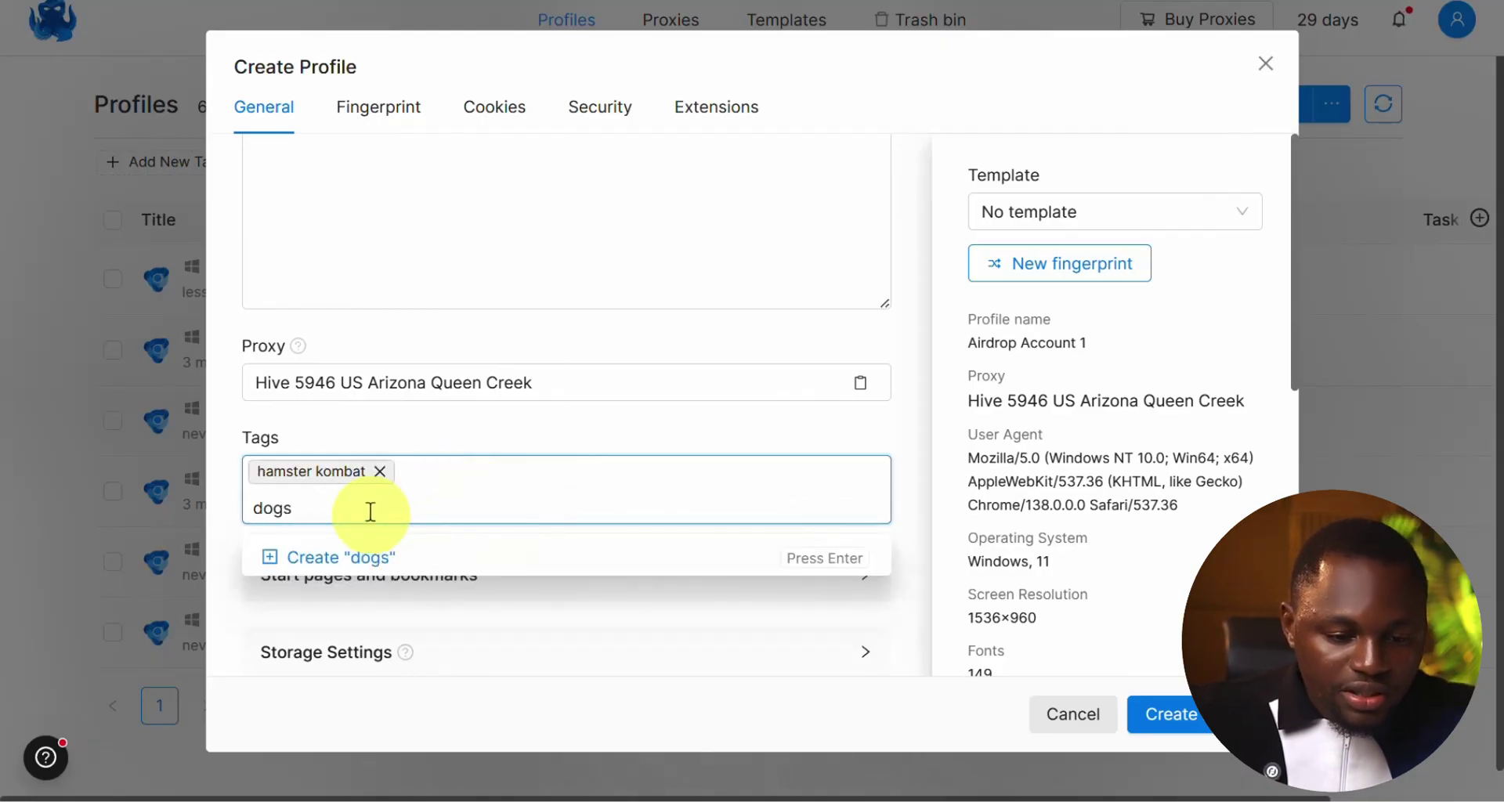
click(358, 561)
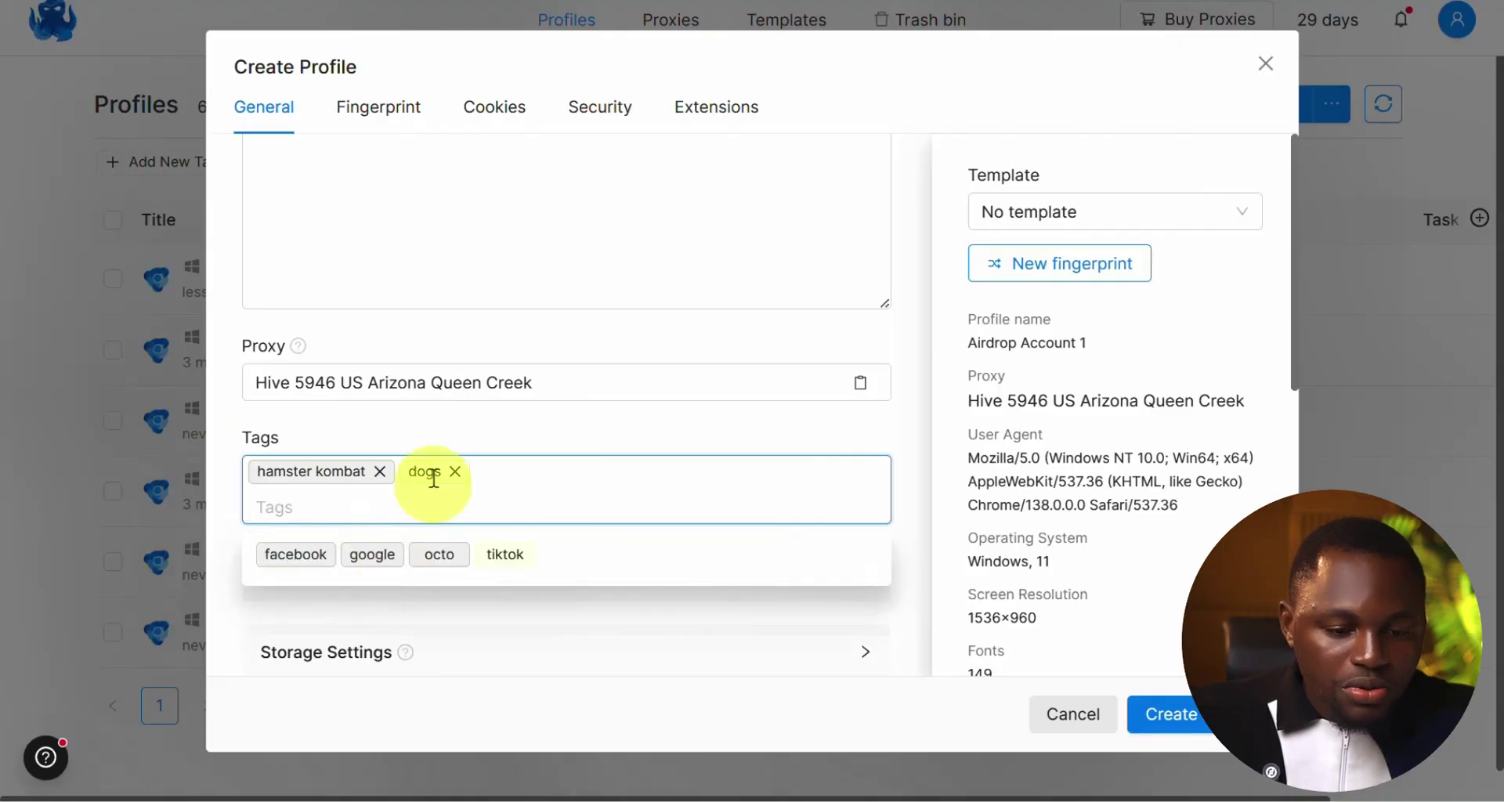
Add 3d0s as a further tag on the profile and close the tag suggestions
click(406, 508)
text(3d0s)
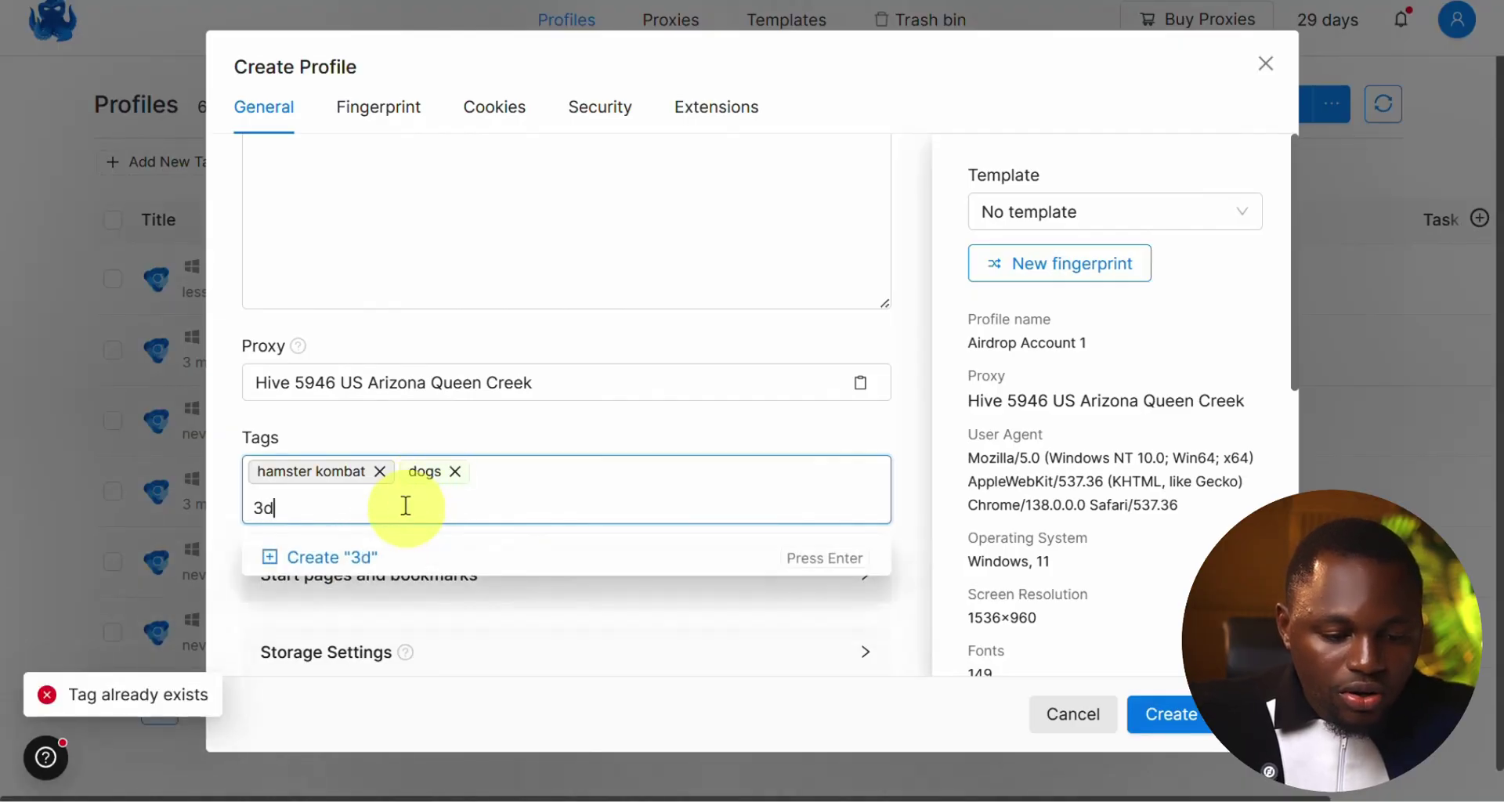
click(387, 556)
click(359, 564)
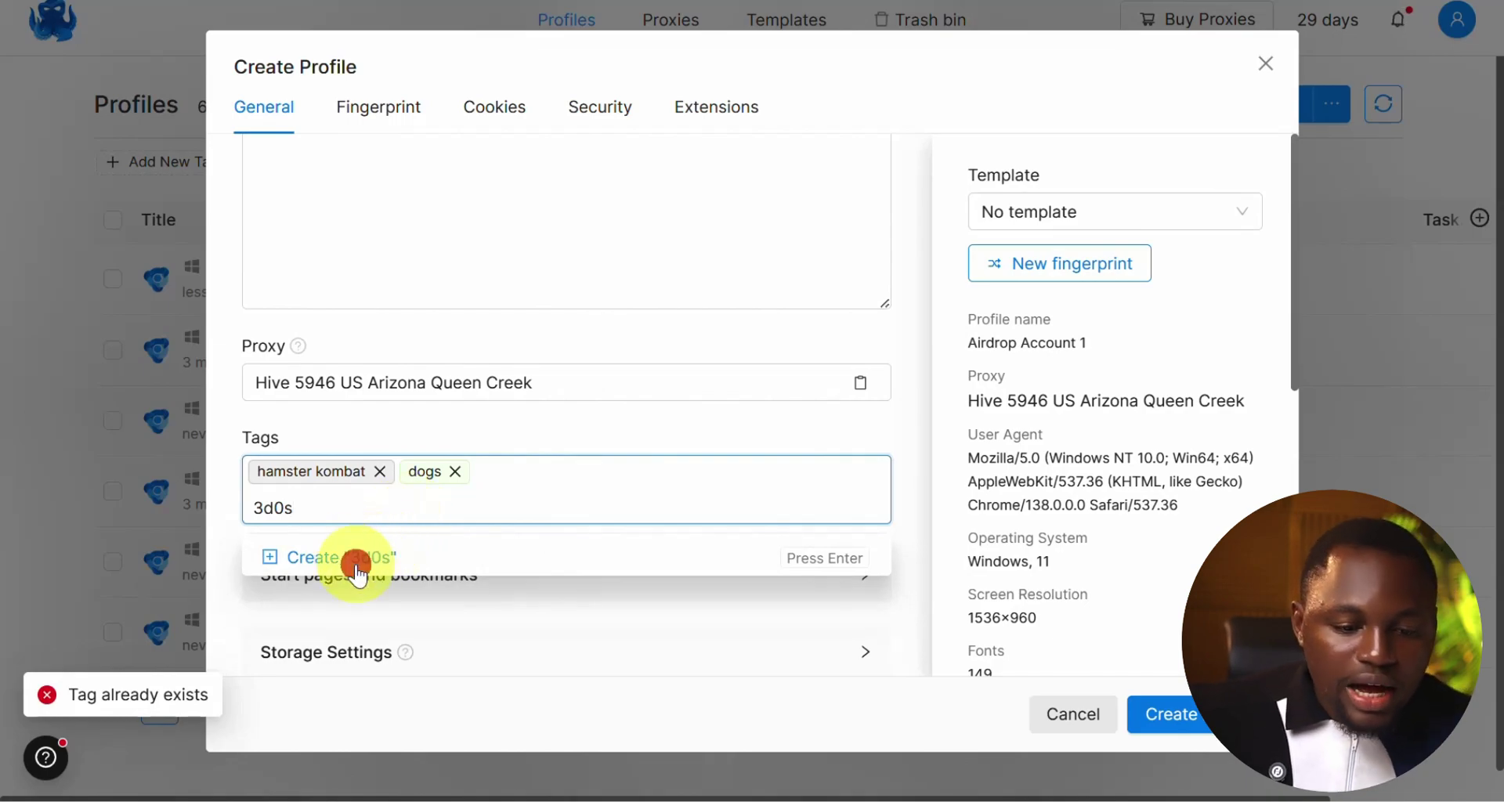
key(Return)
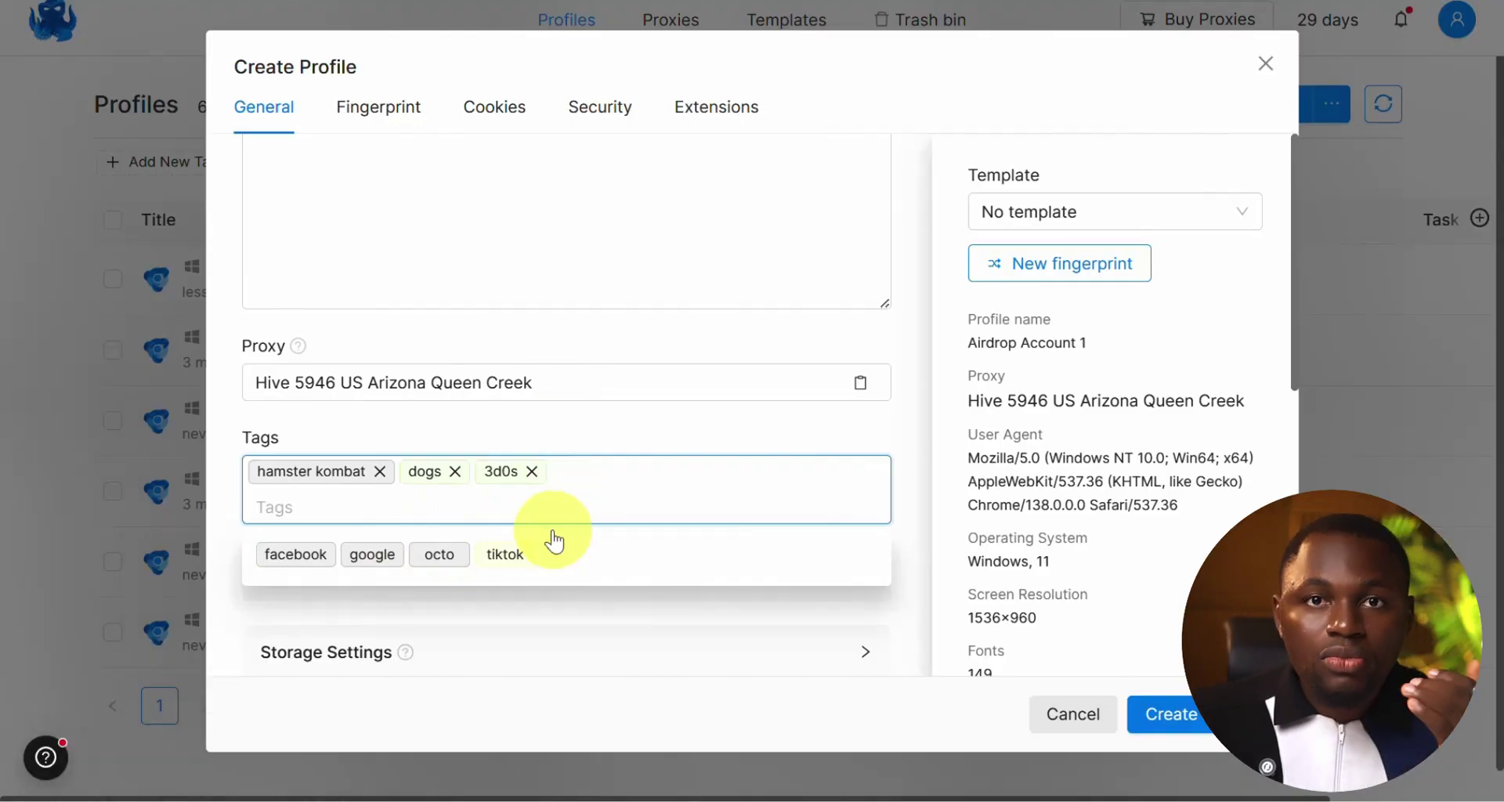
click(909, 531)
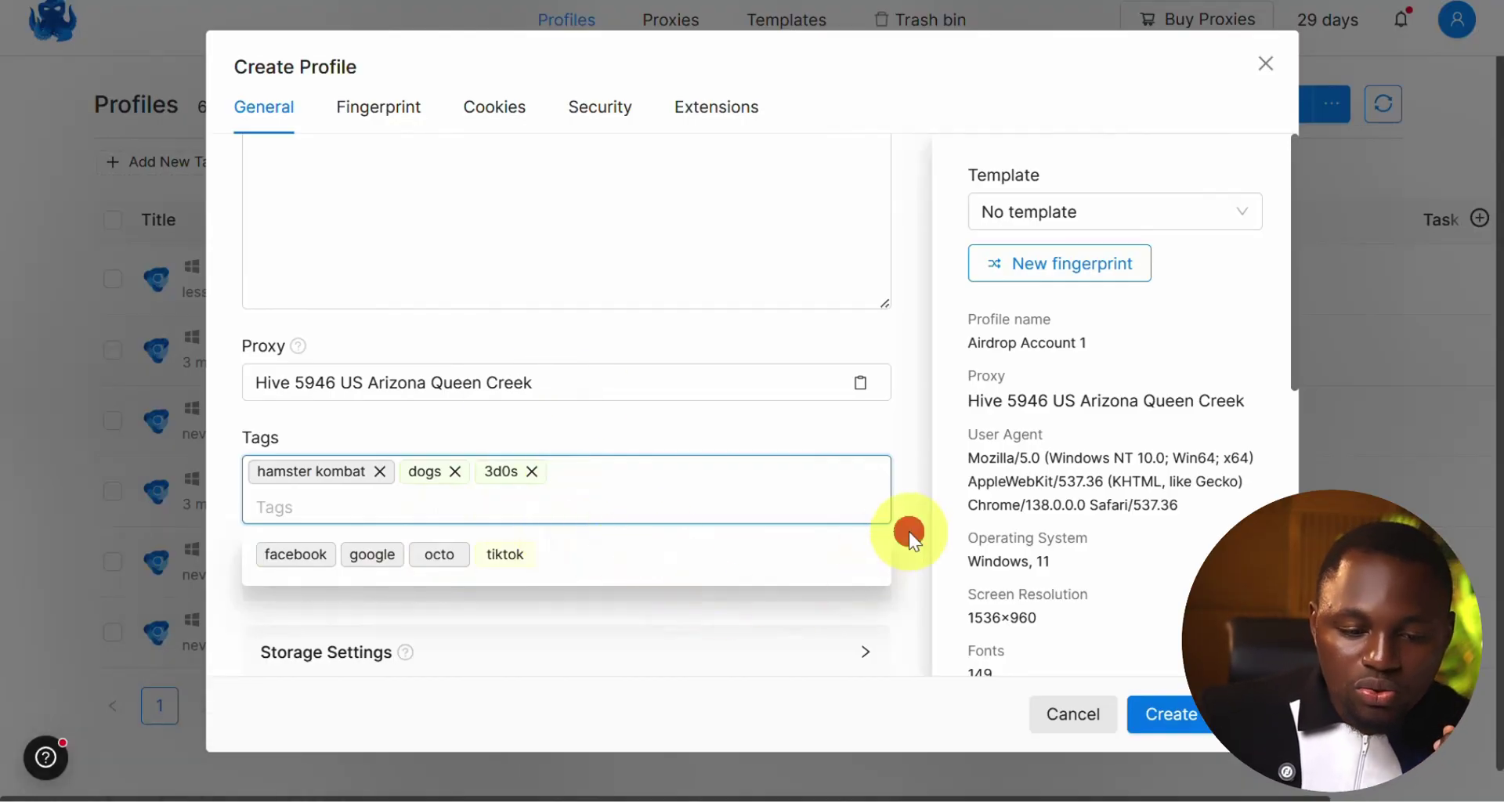
click(487, 548)
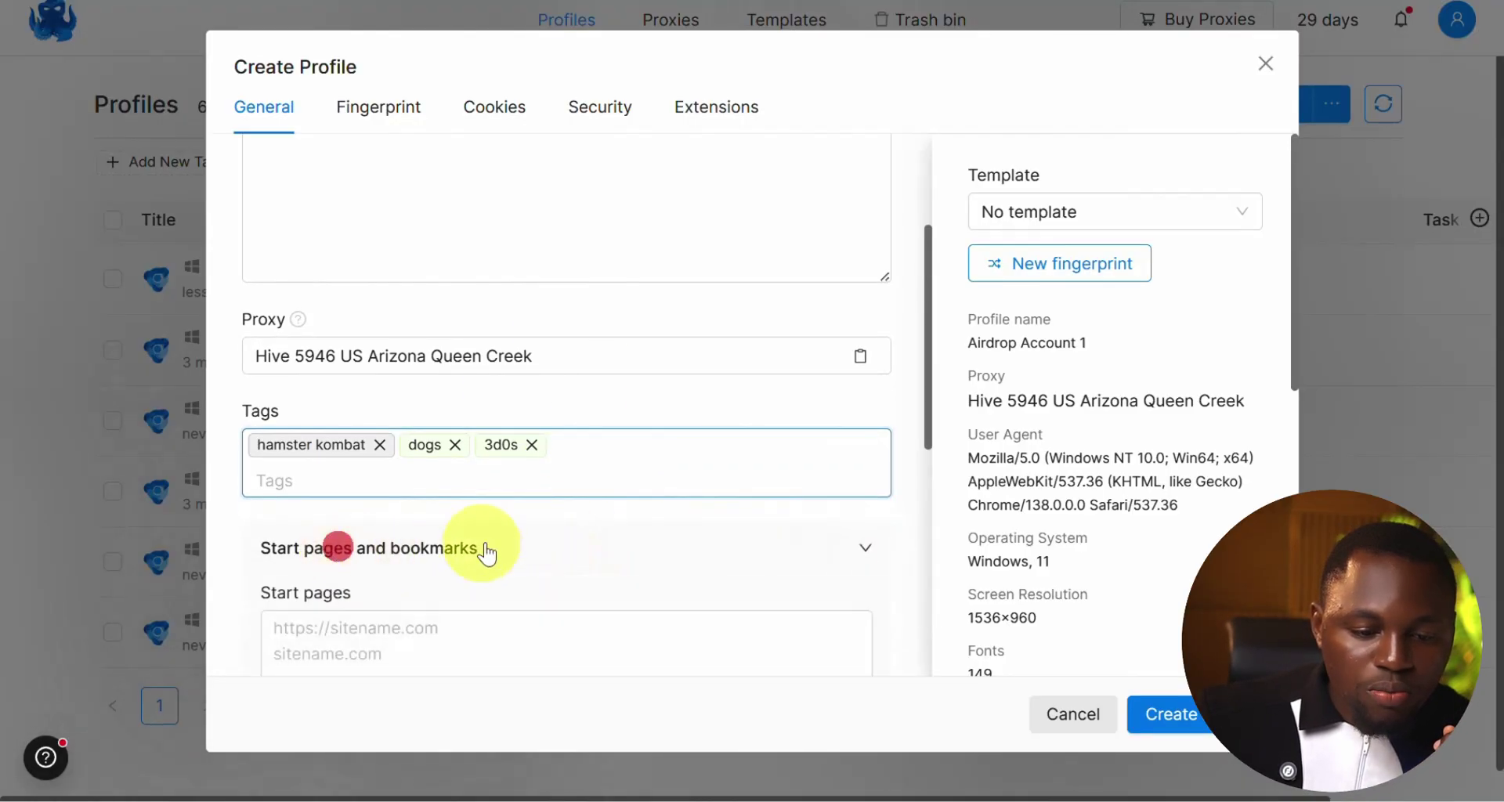
scroll(414, 454, down, 3)
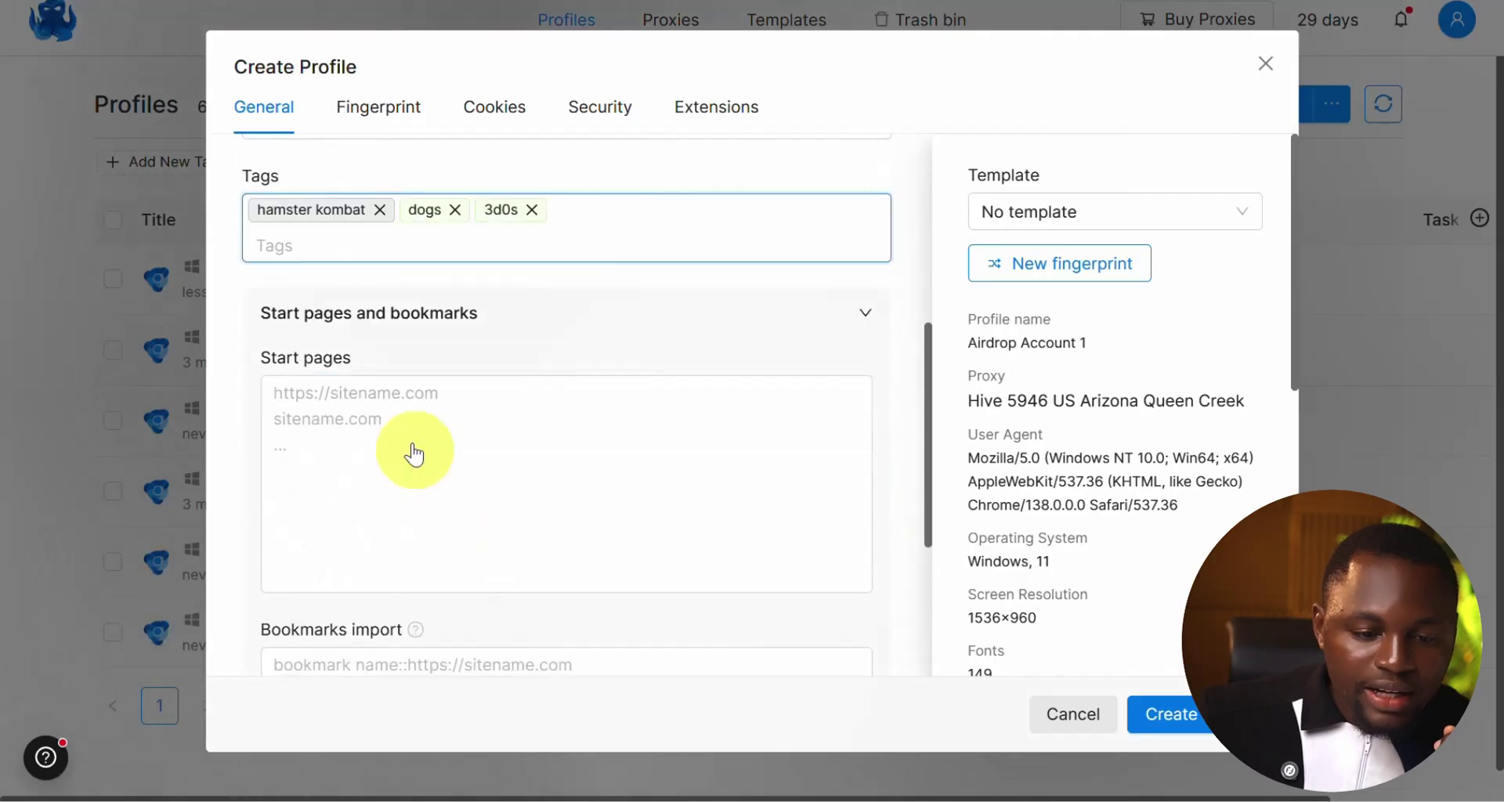
click(338, 401)
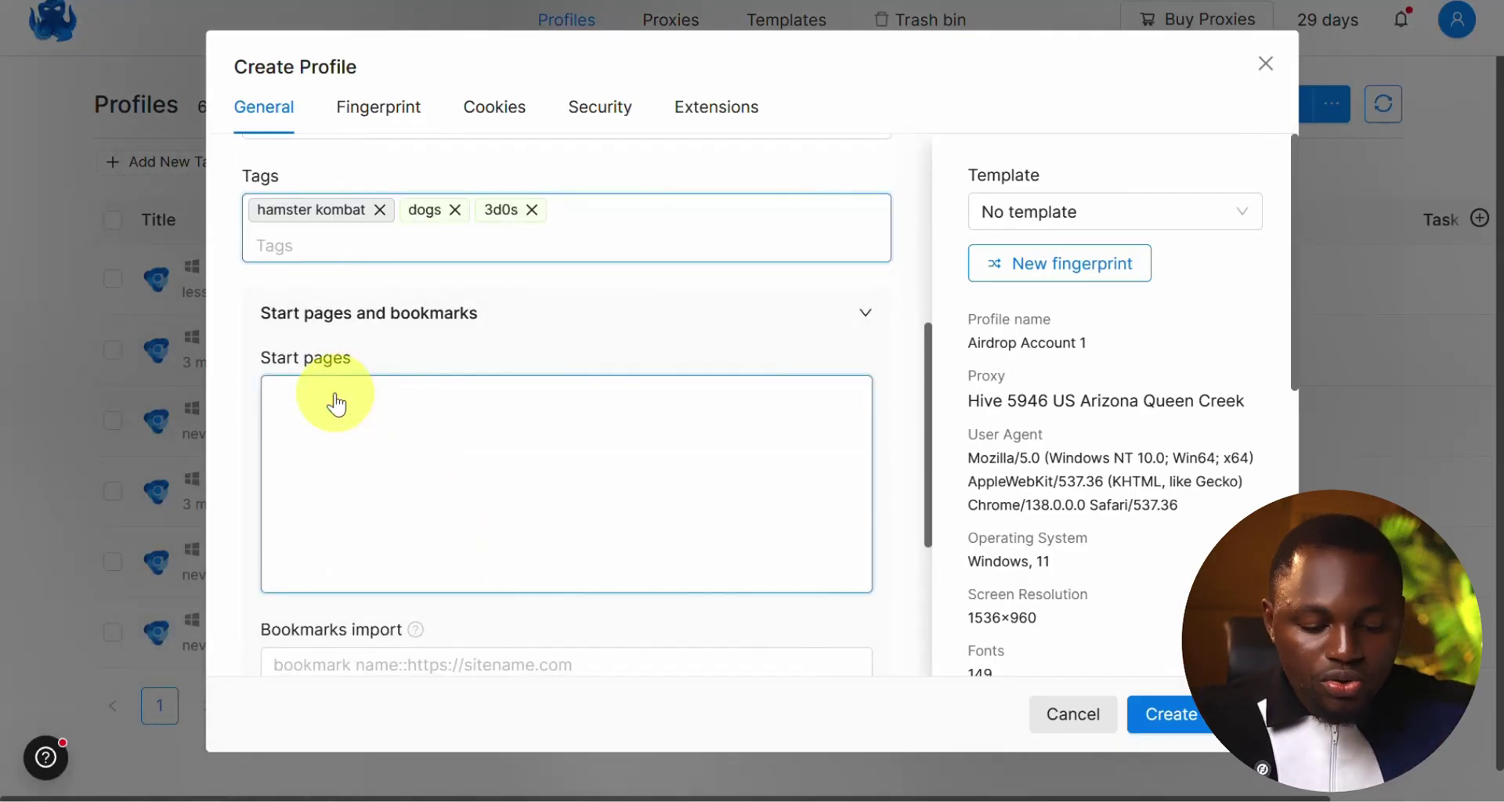
text(www.)
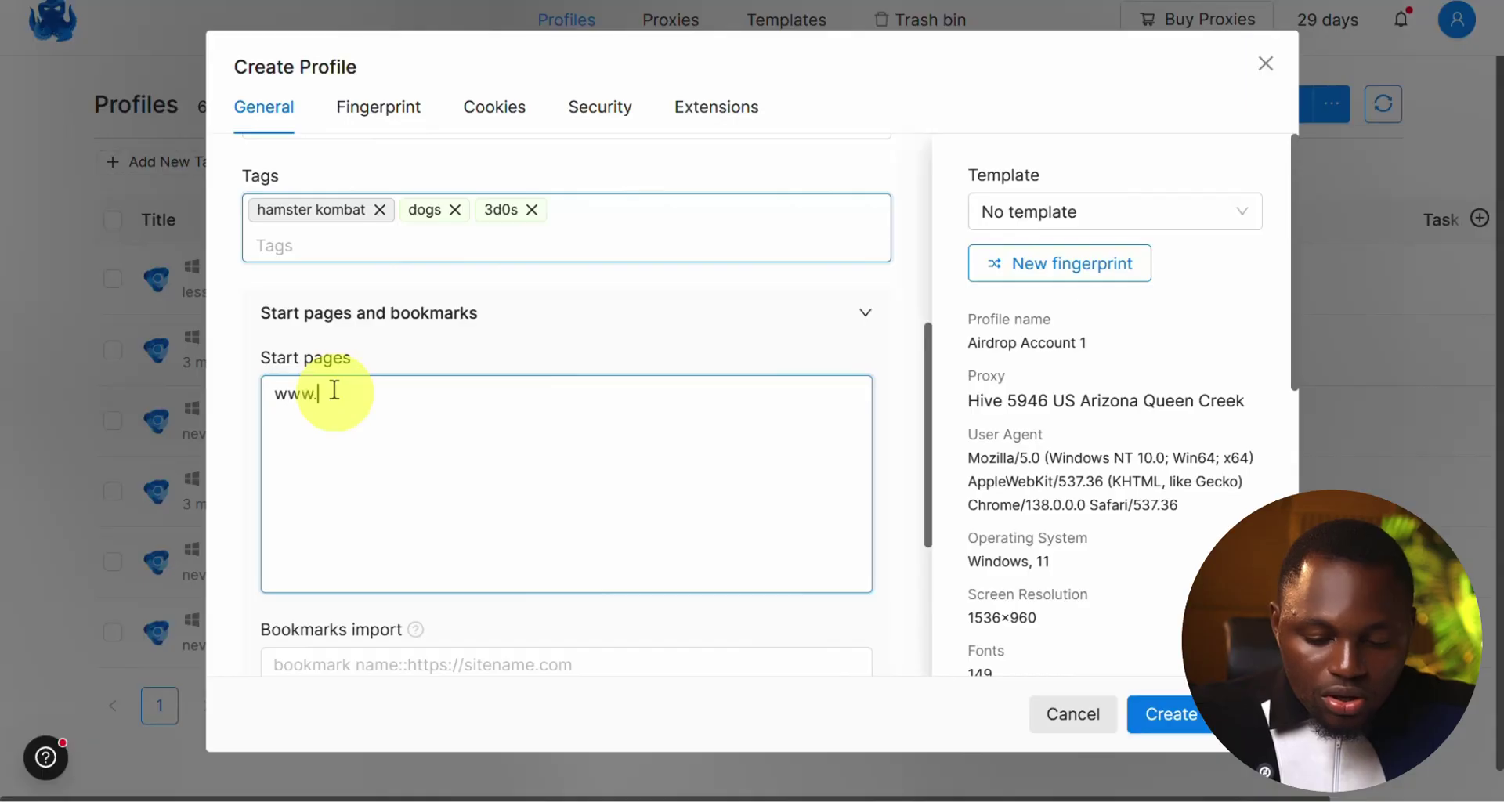
text(google)
key(BackSpace)
key(BackSpace)
key(BackSpace)
key(BackSpace)
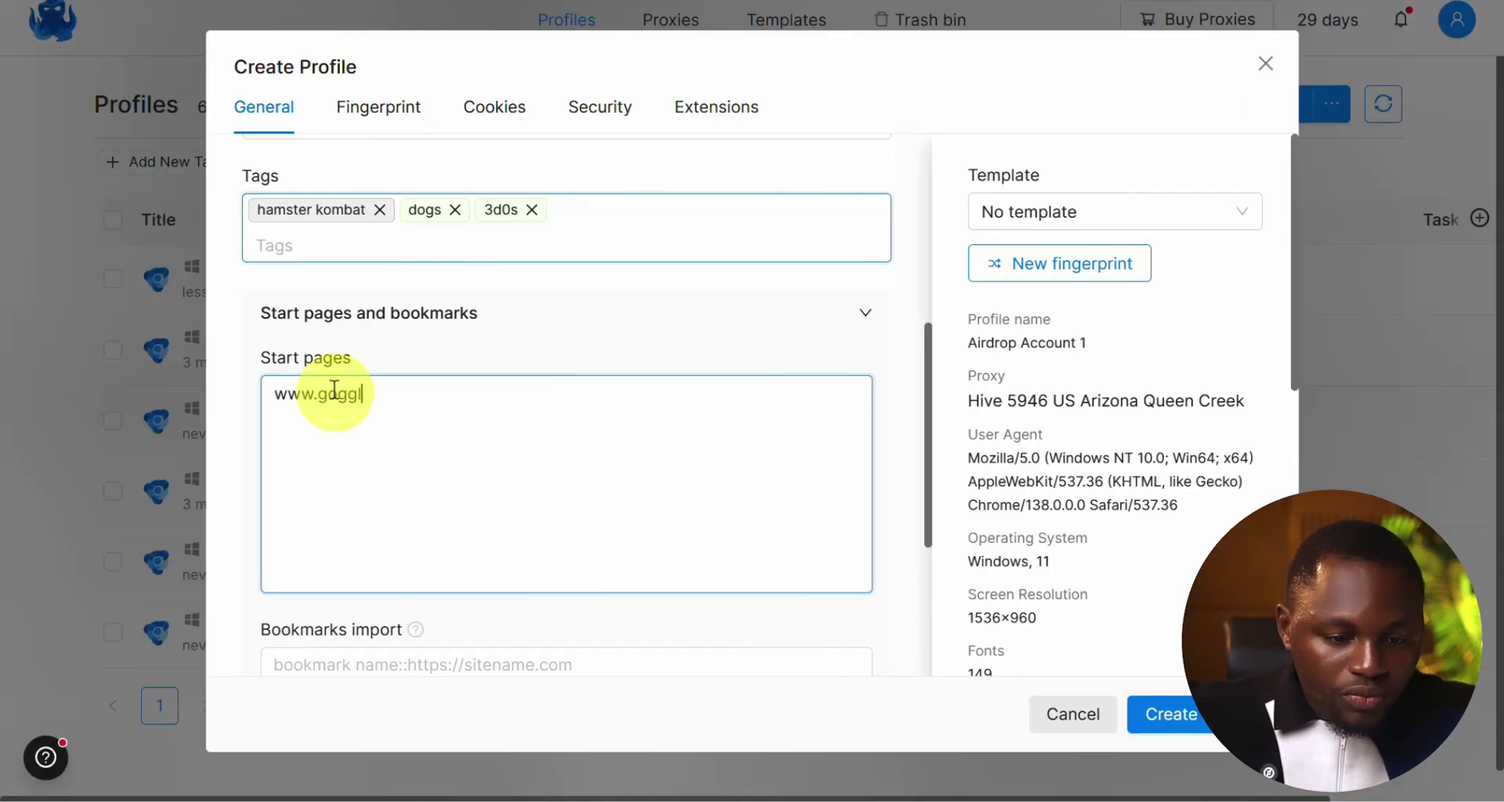
text(ogle)
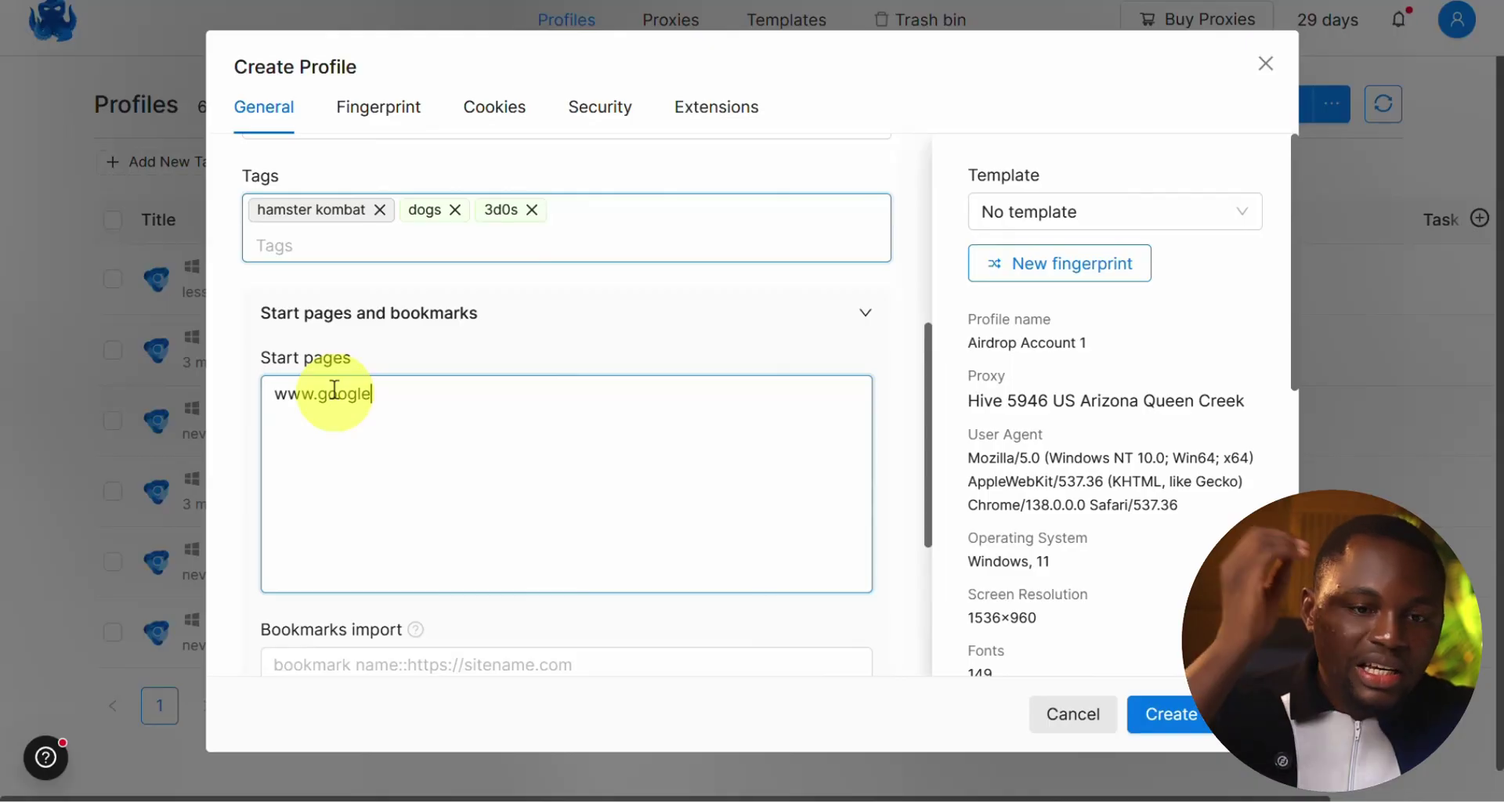
text(.com)
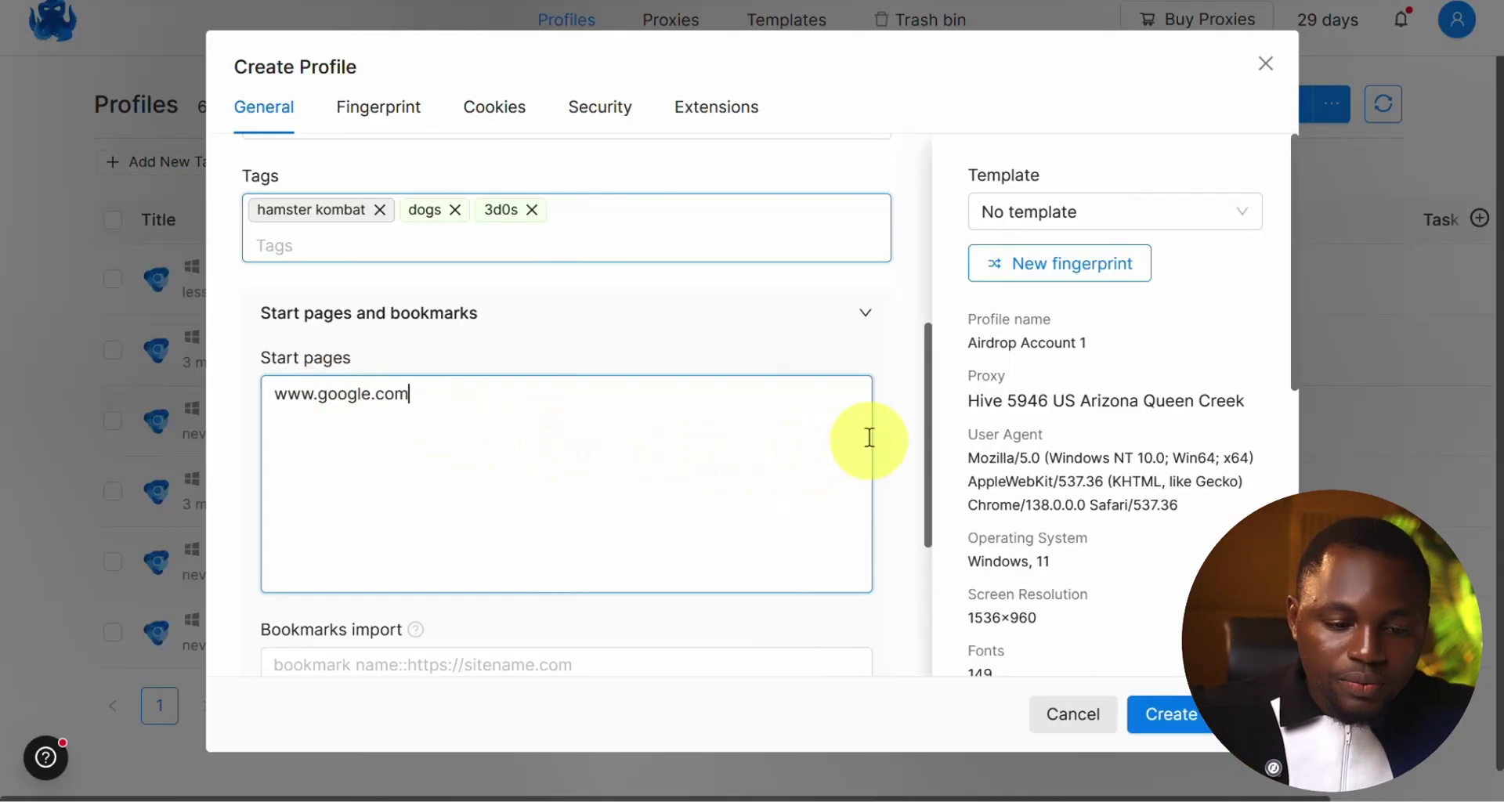
Expand the profile's storage settings and enable saving of History
scroll(950, 441, down, 3)
scroll(927, 463, down, 2)
drag(928, 463, 919, 587)
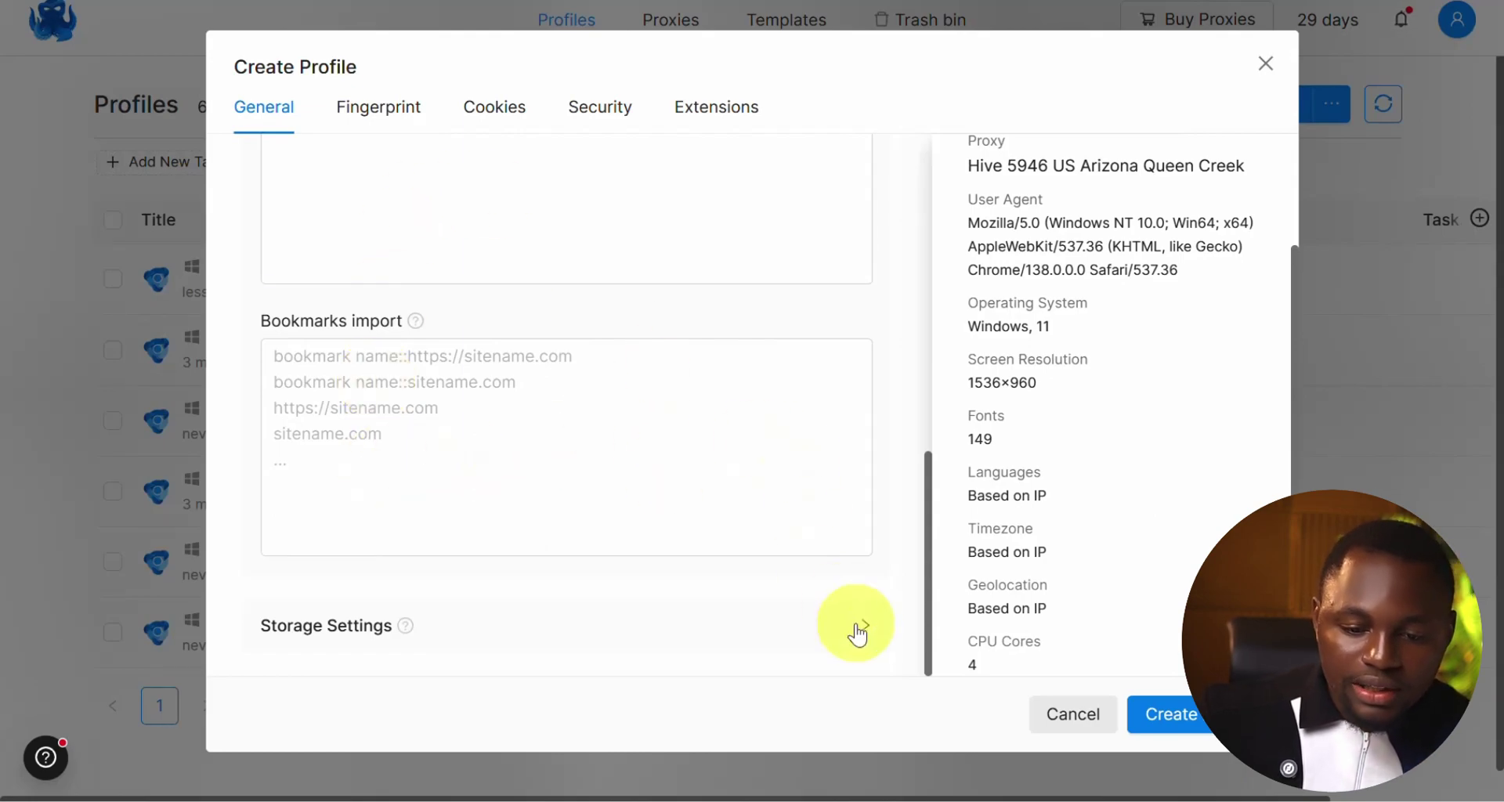
click(337, 630)
scroll(578, 339, down, 2)
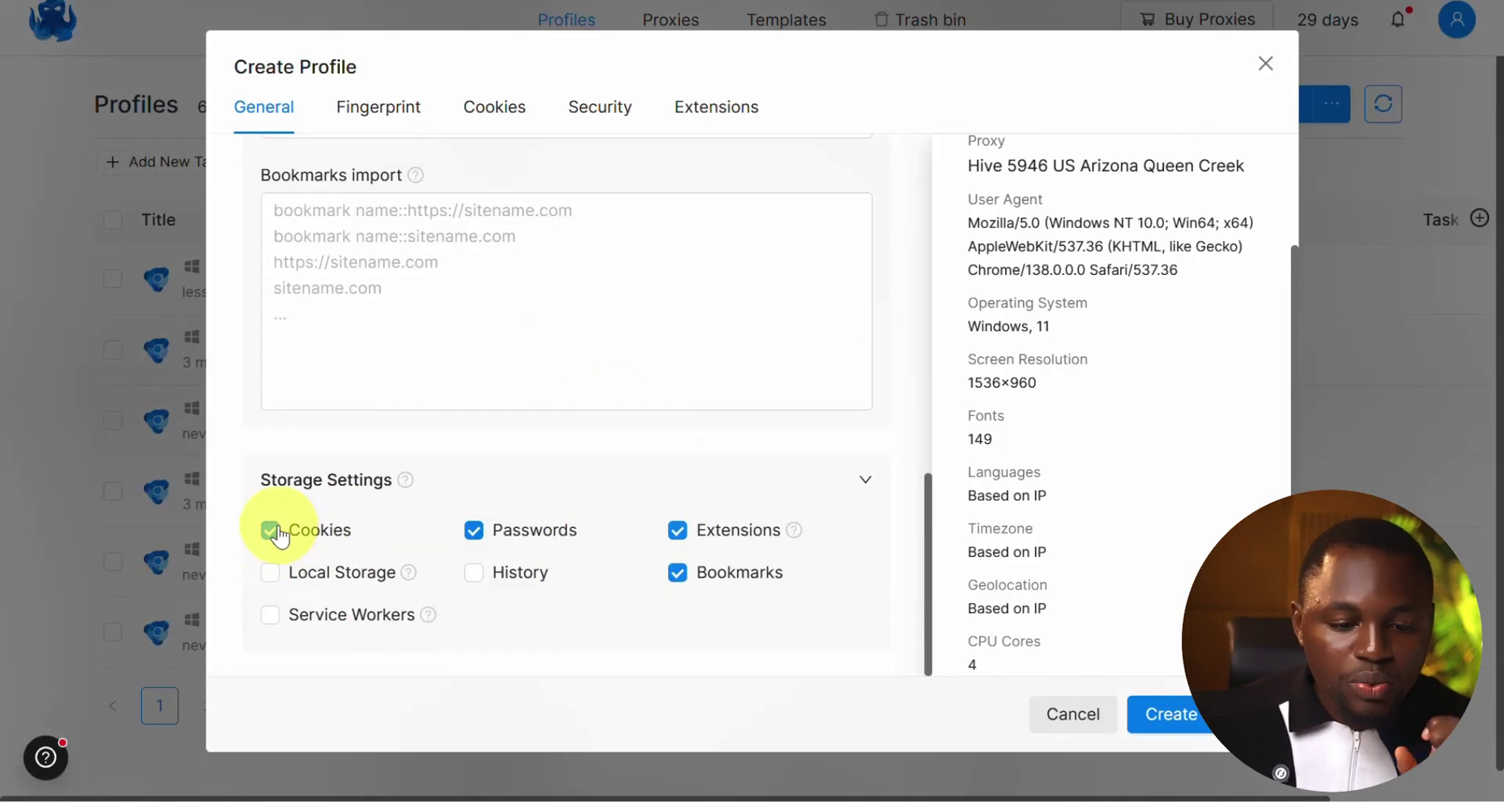
click(478, 576)
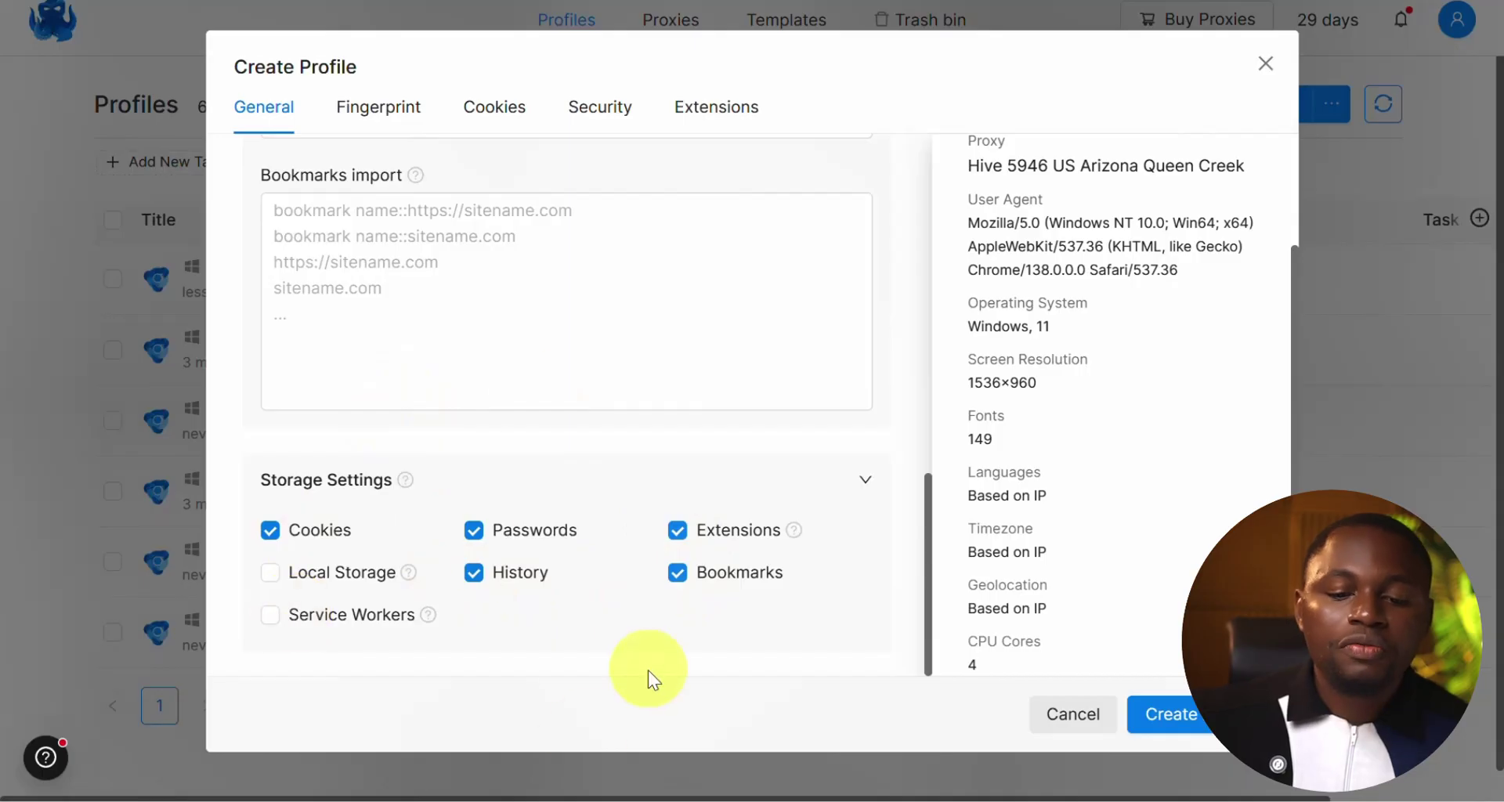
Open the profile's fingerprint settings and examine the user agent and the available operating systems
scroll(665, 623, up, 10)
click(356, 101)
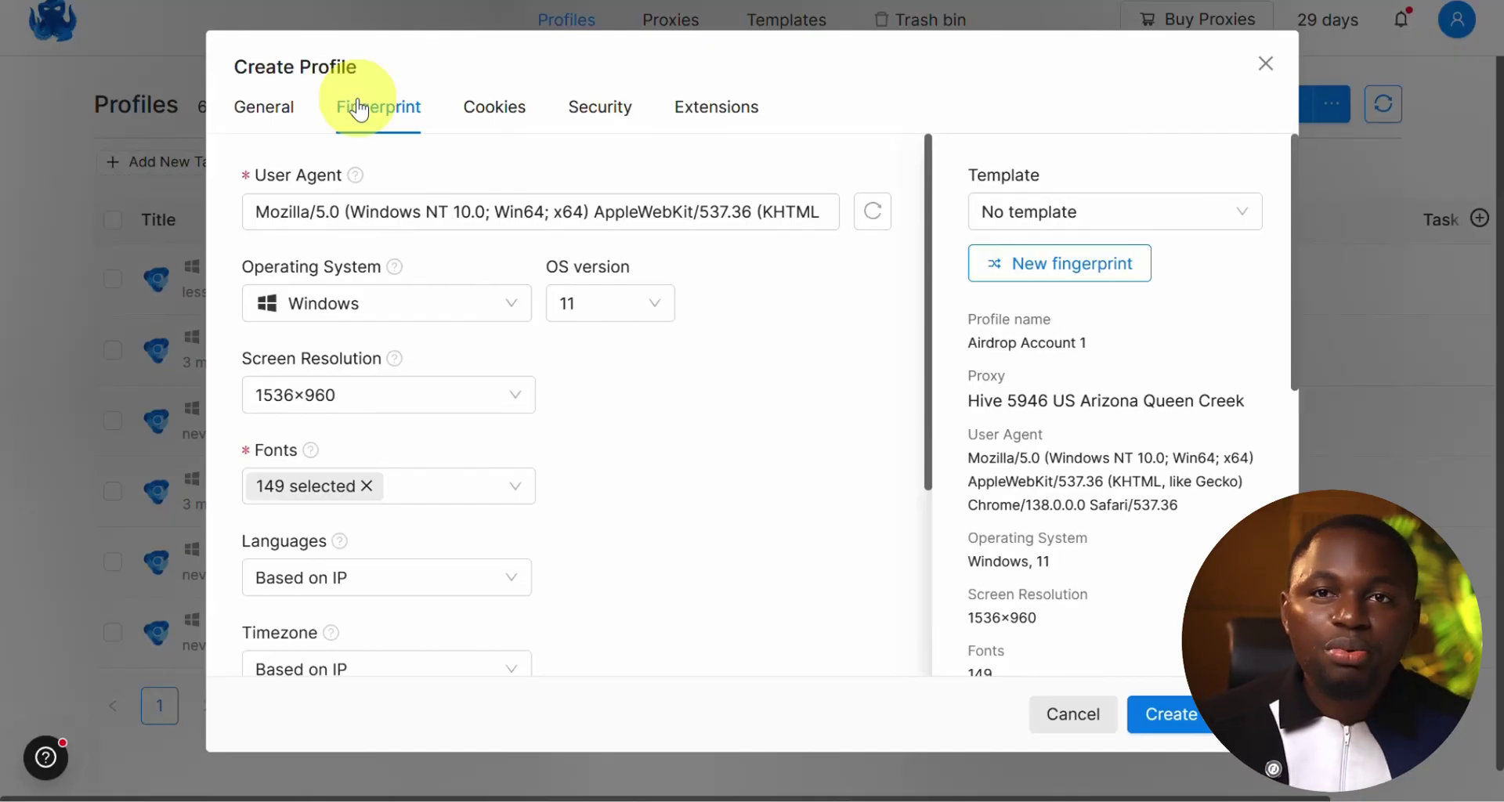
click(356, 211)
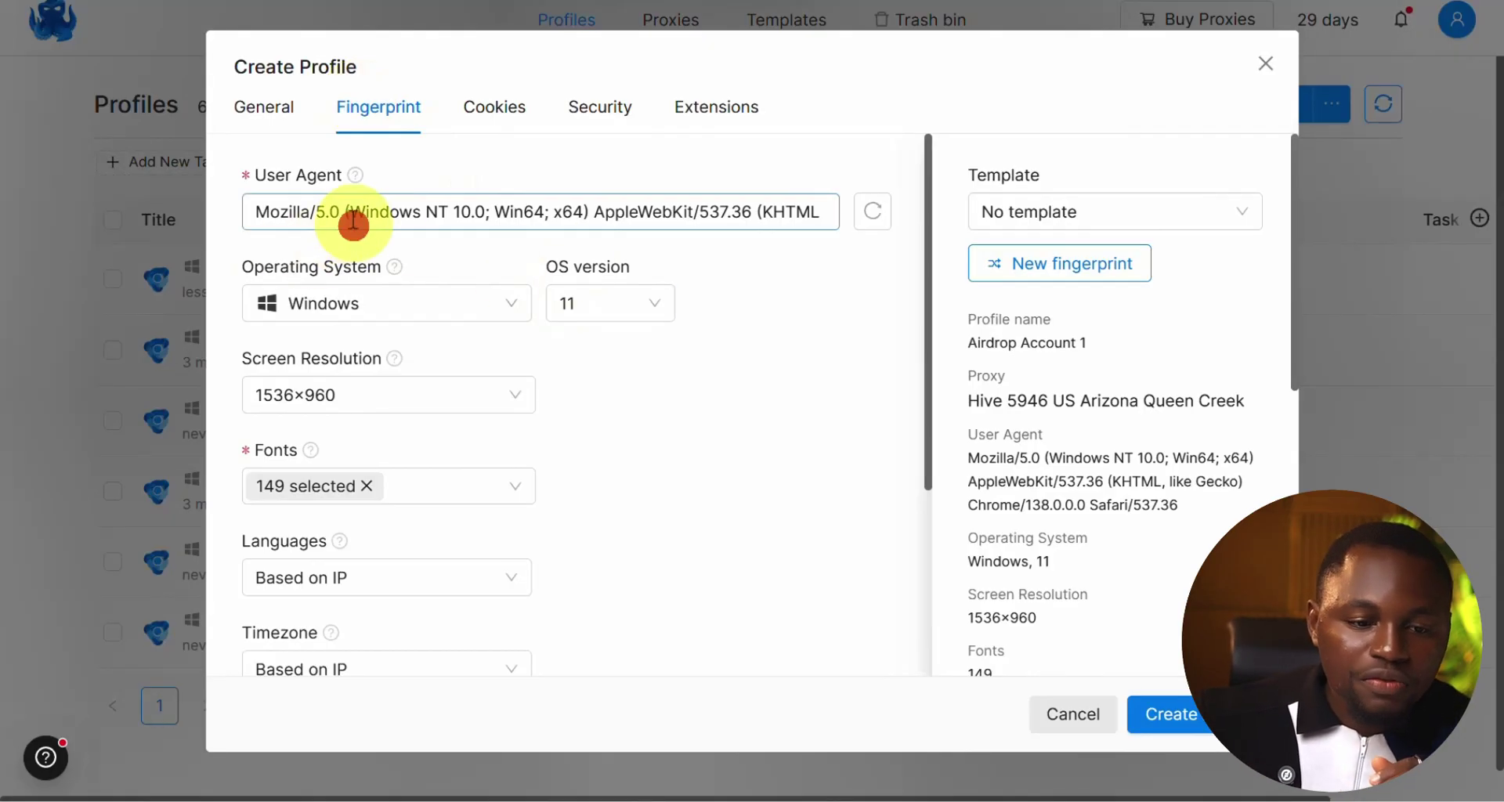
click(815, 262)
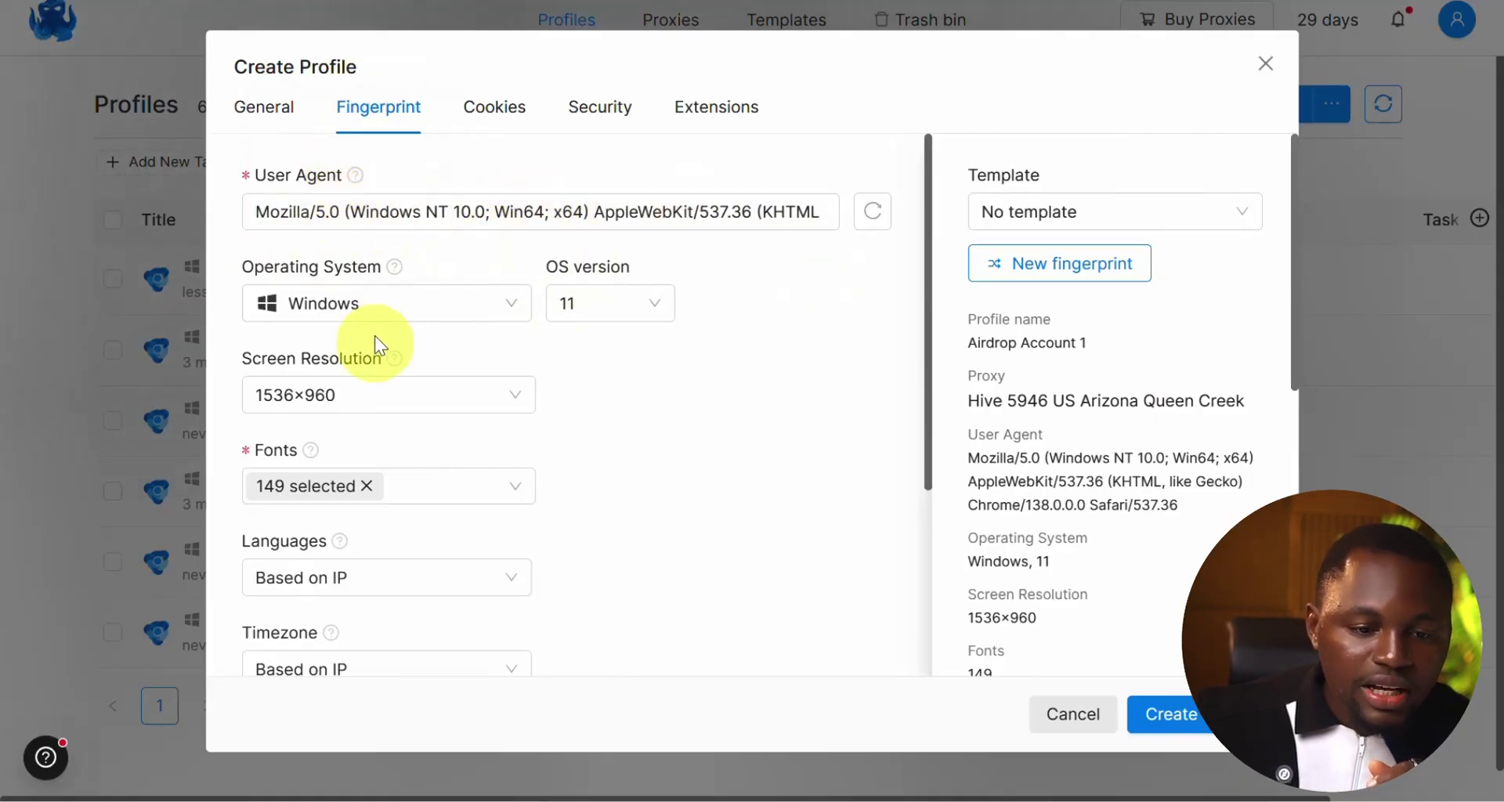
click(401, 307)
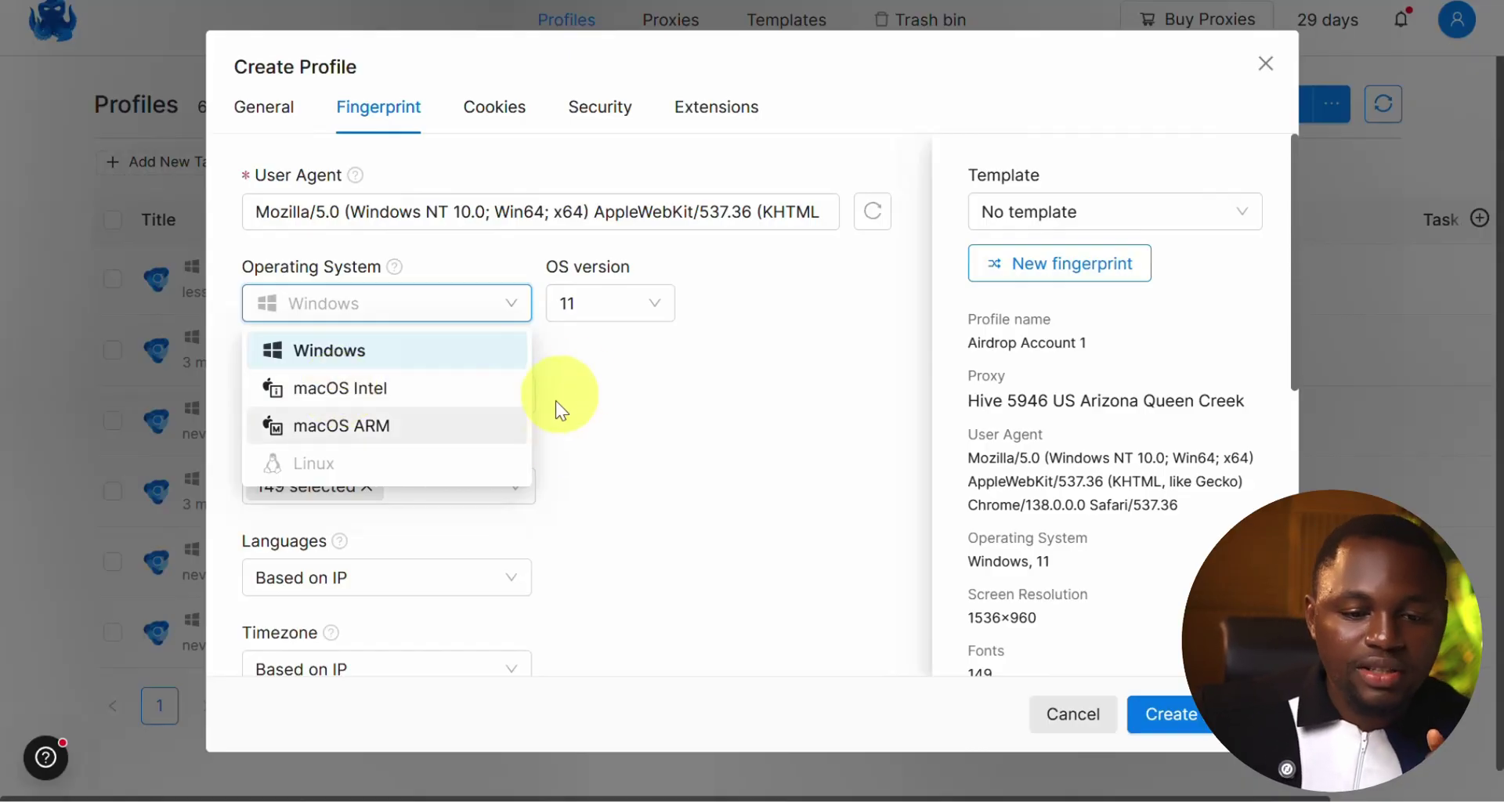
click(578, 369)
click(409, 305)
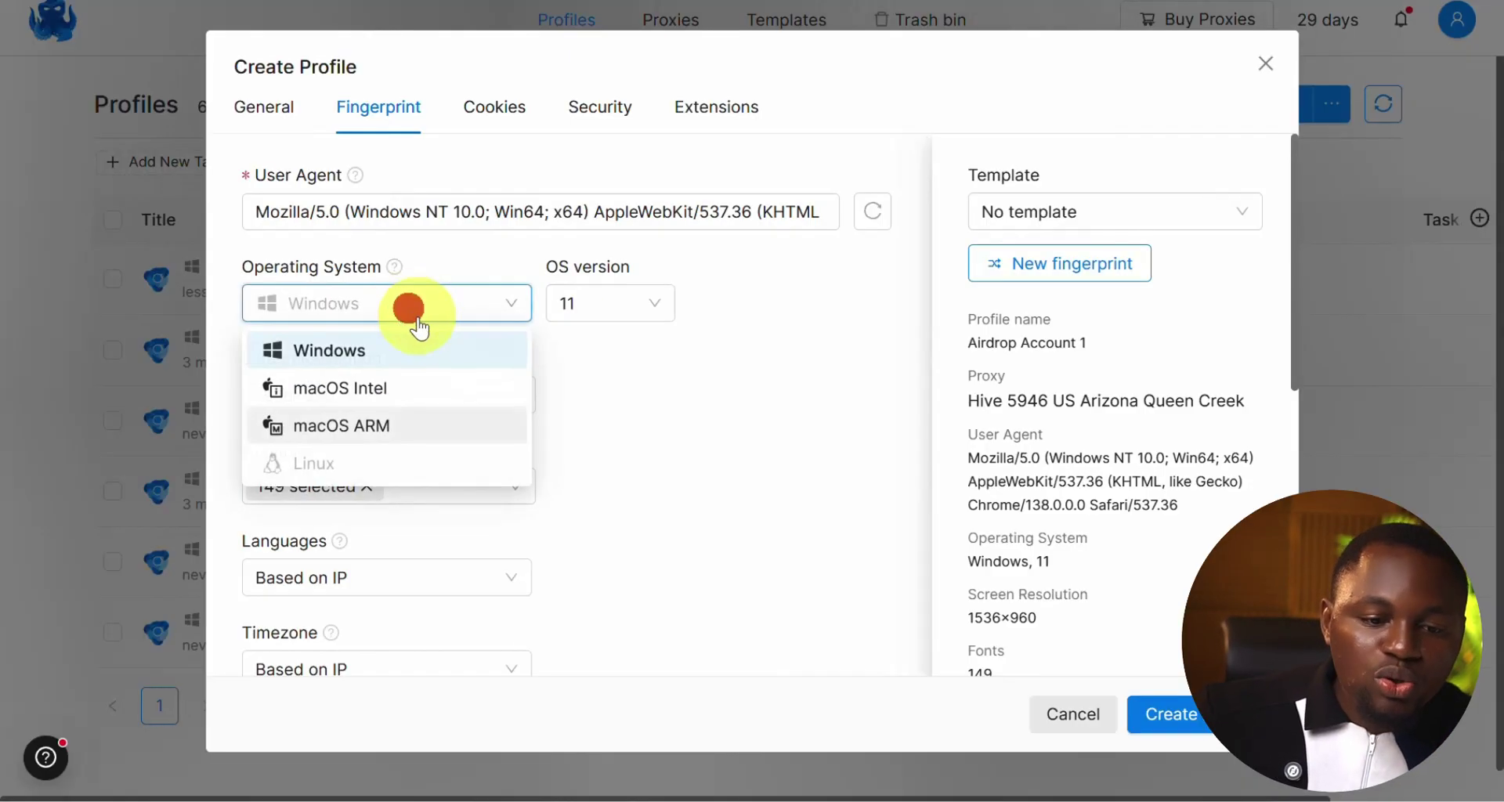
click(656, 370)
Examine the available OS versions and screen resolutions for the fingerprint without changing the selections
click(627, 305)
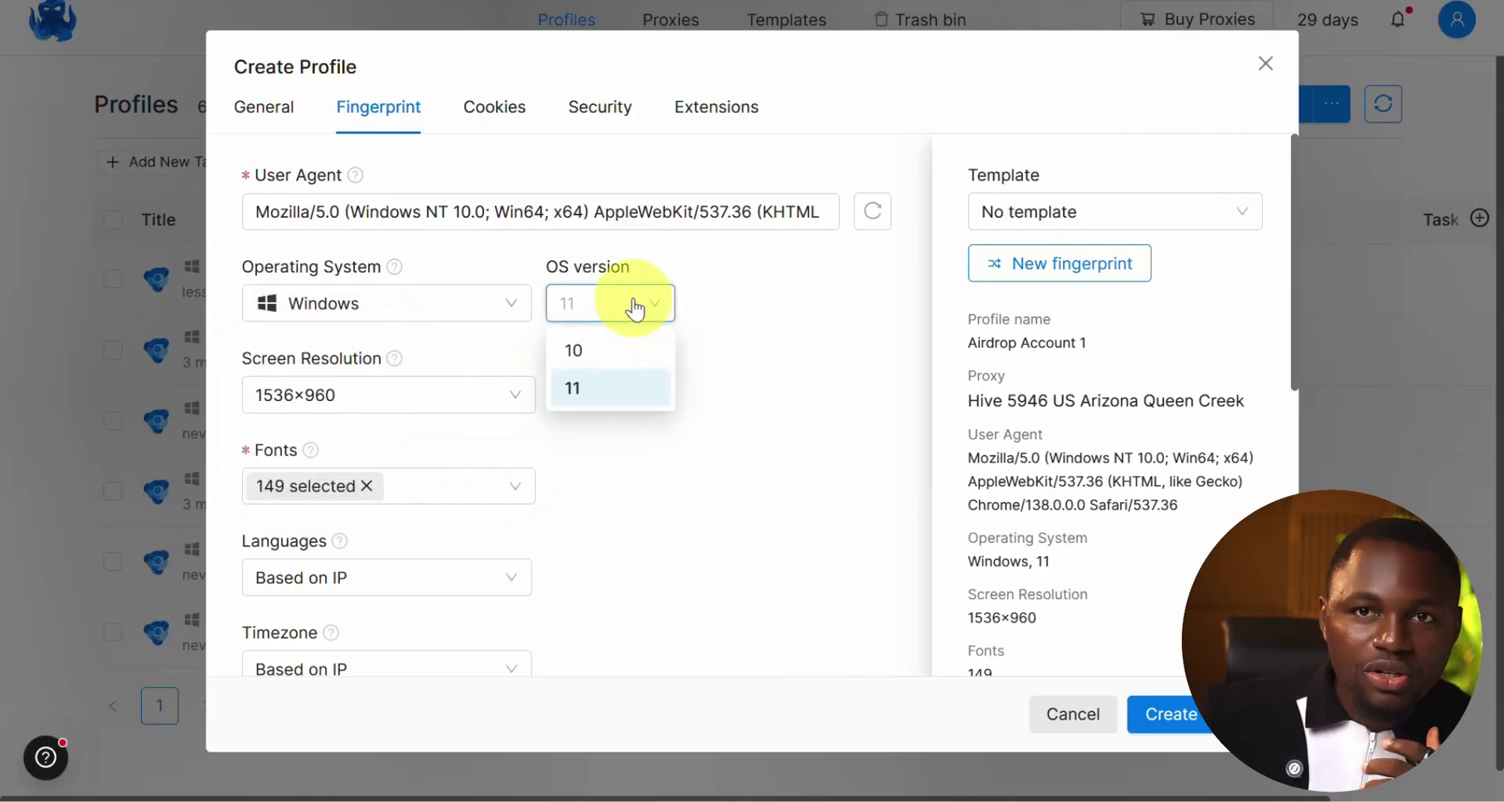
click(631, 437)
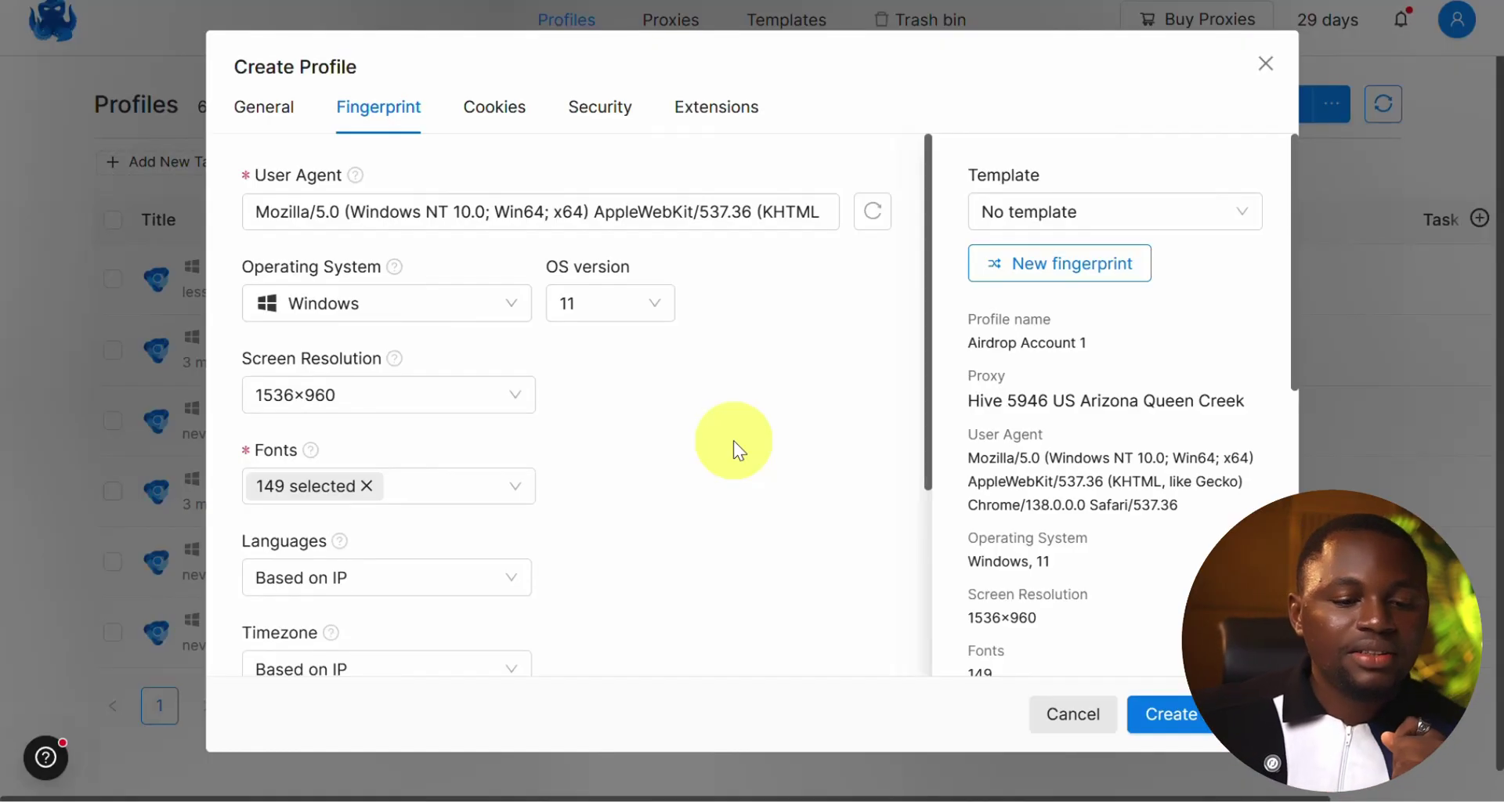
click(403, 385)
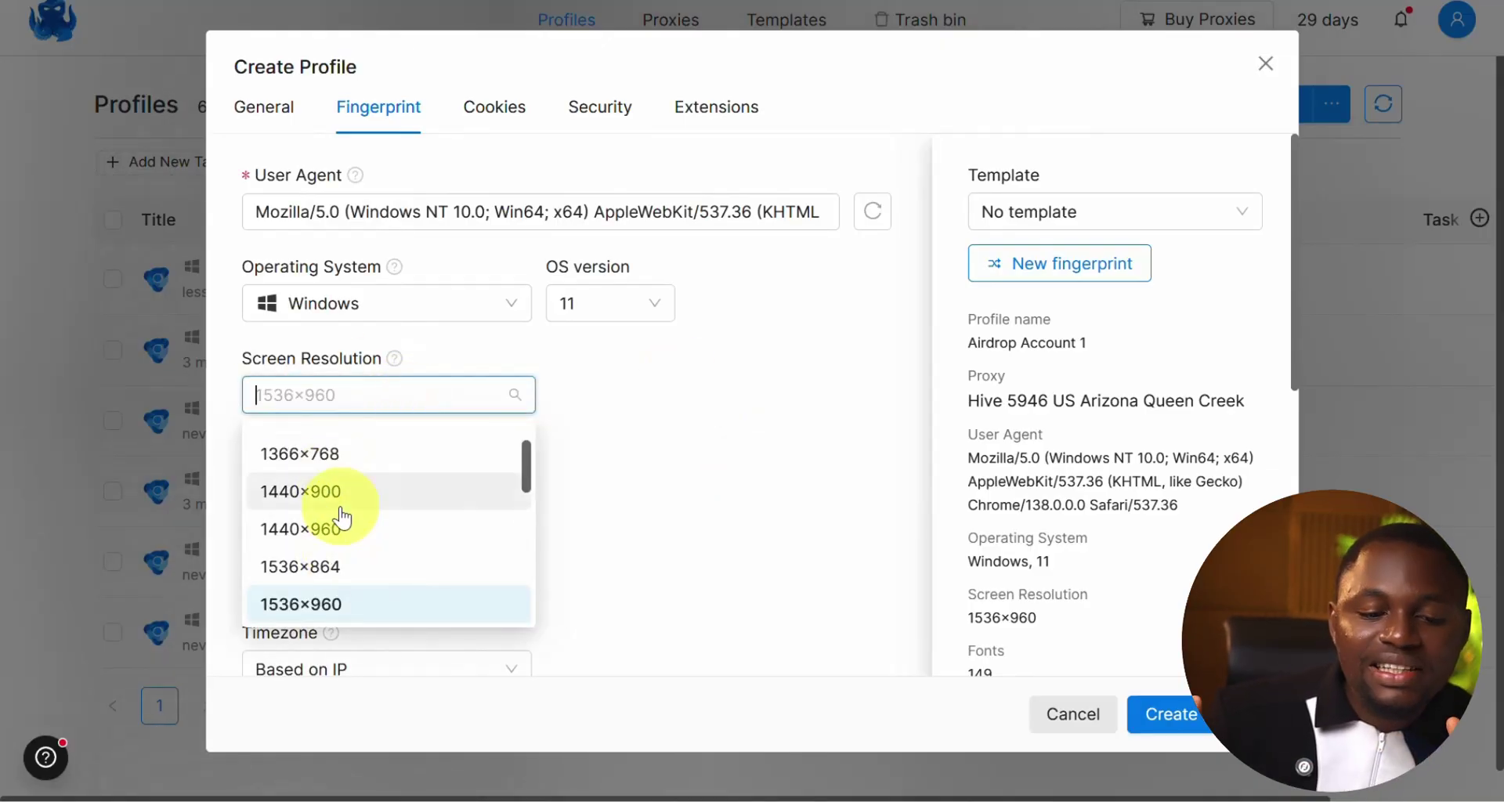
click(683, 409)
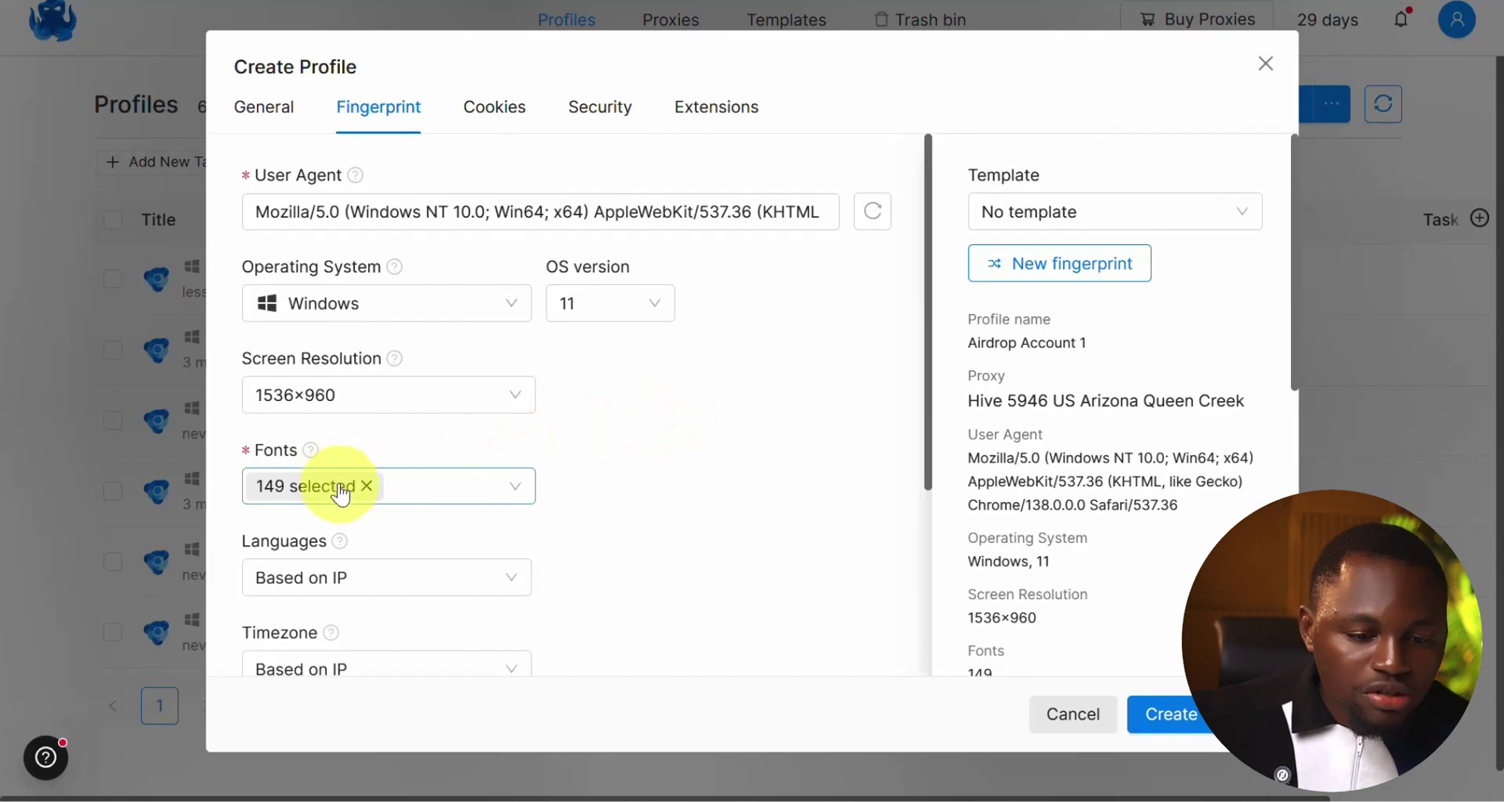
Expand the fingerprint's hardware settings and set the CPU cores to 6
scroll(352, 509, down, 2)
scroll(369, 514, down, 2)
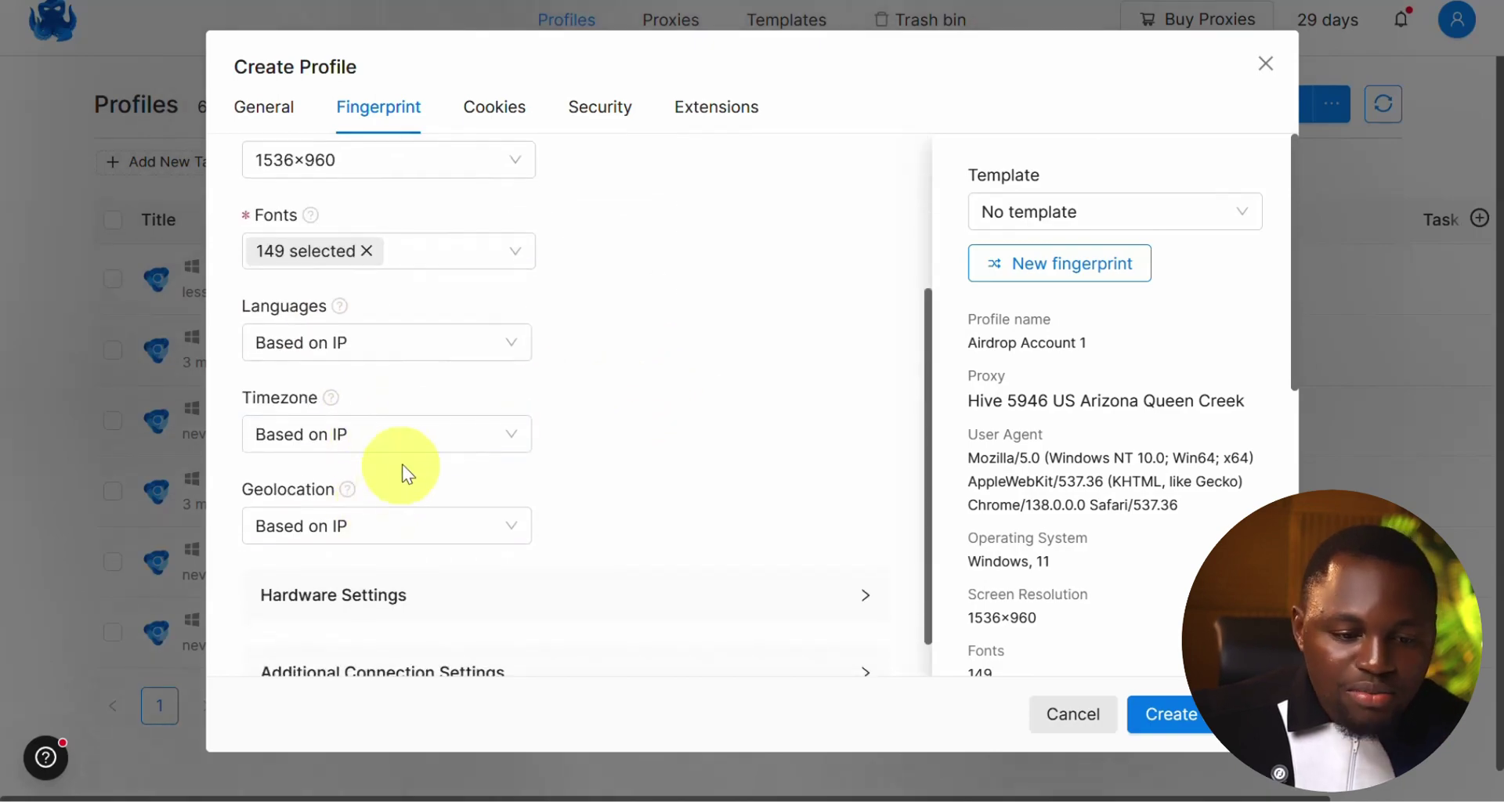
click(543, 542)
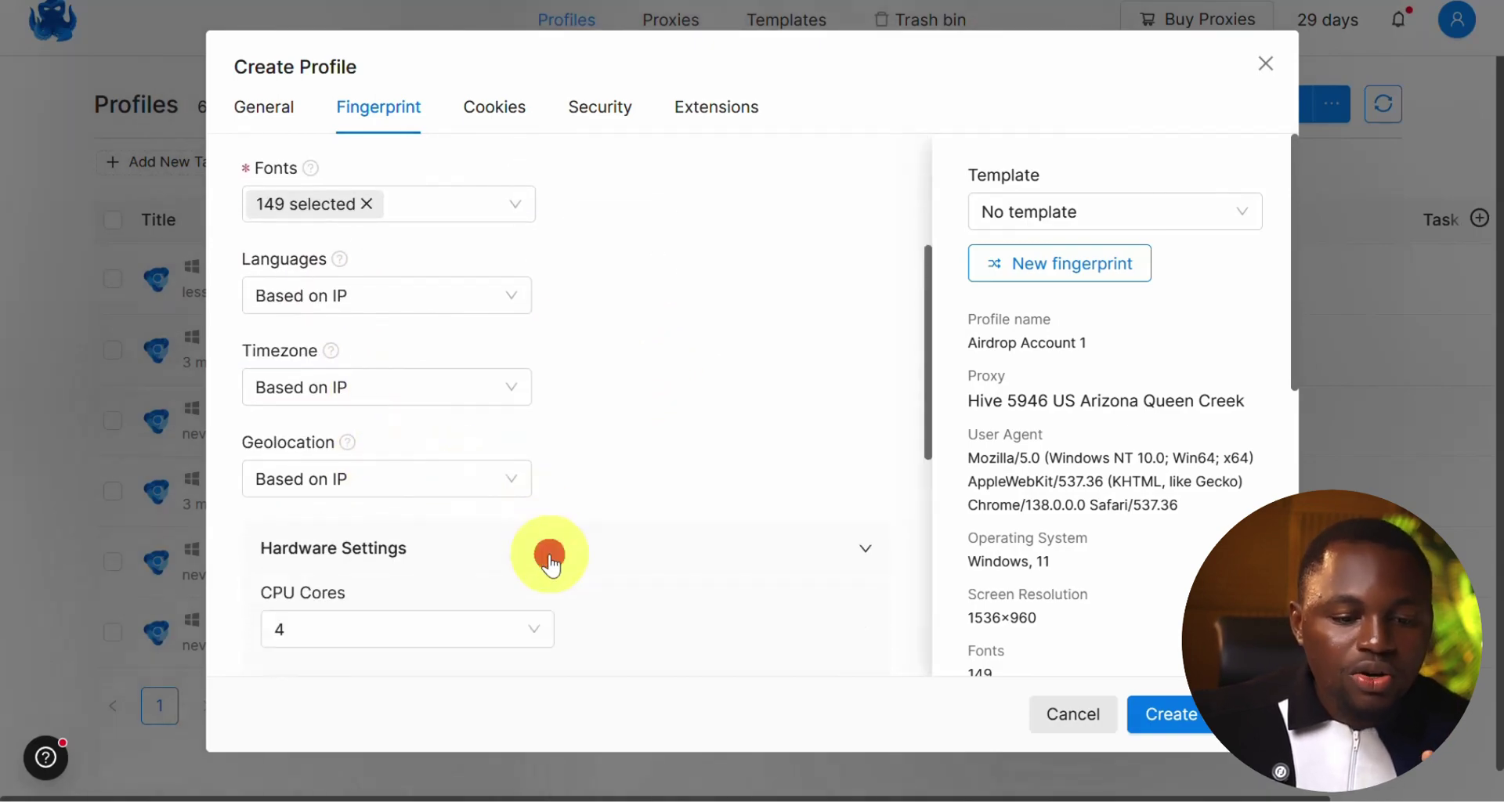
scroll(580, 509, down, 5)
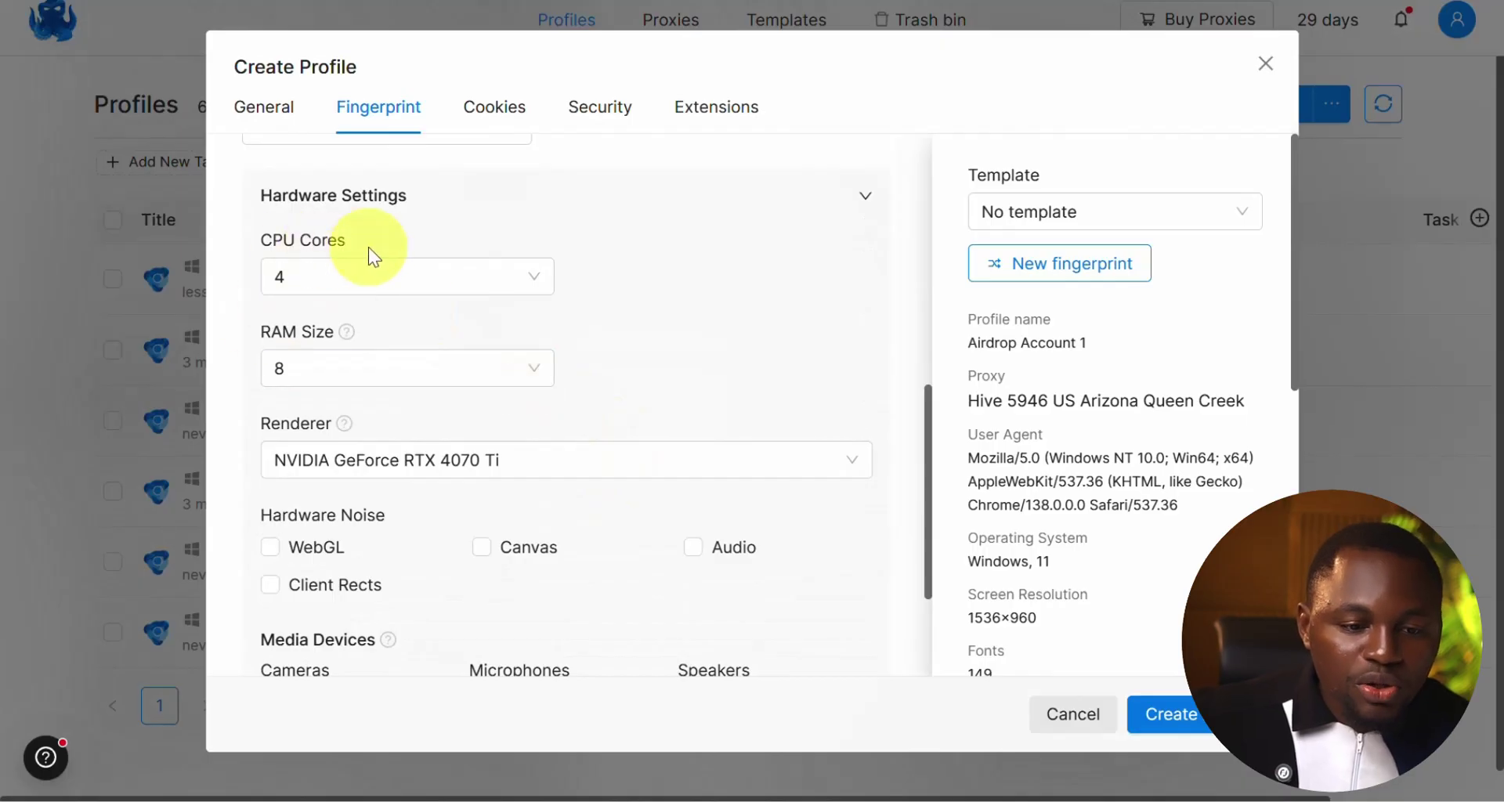
click(379, 280)
click(322, 397)
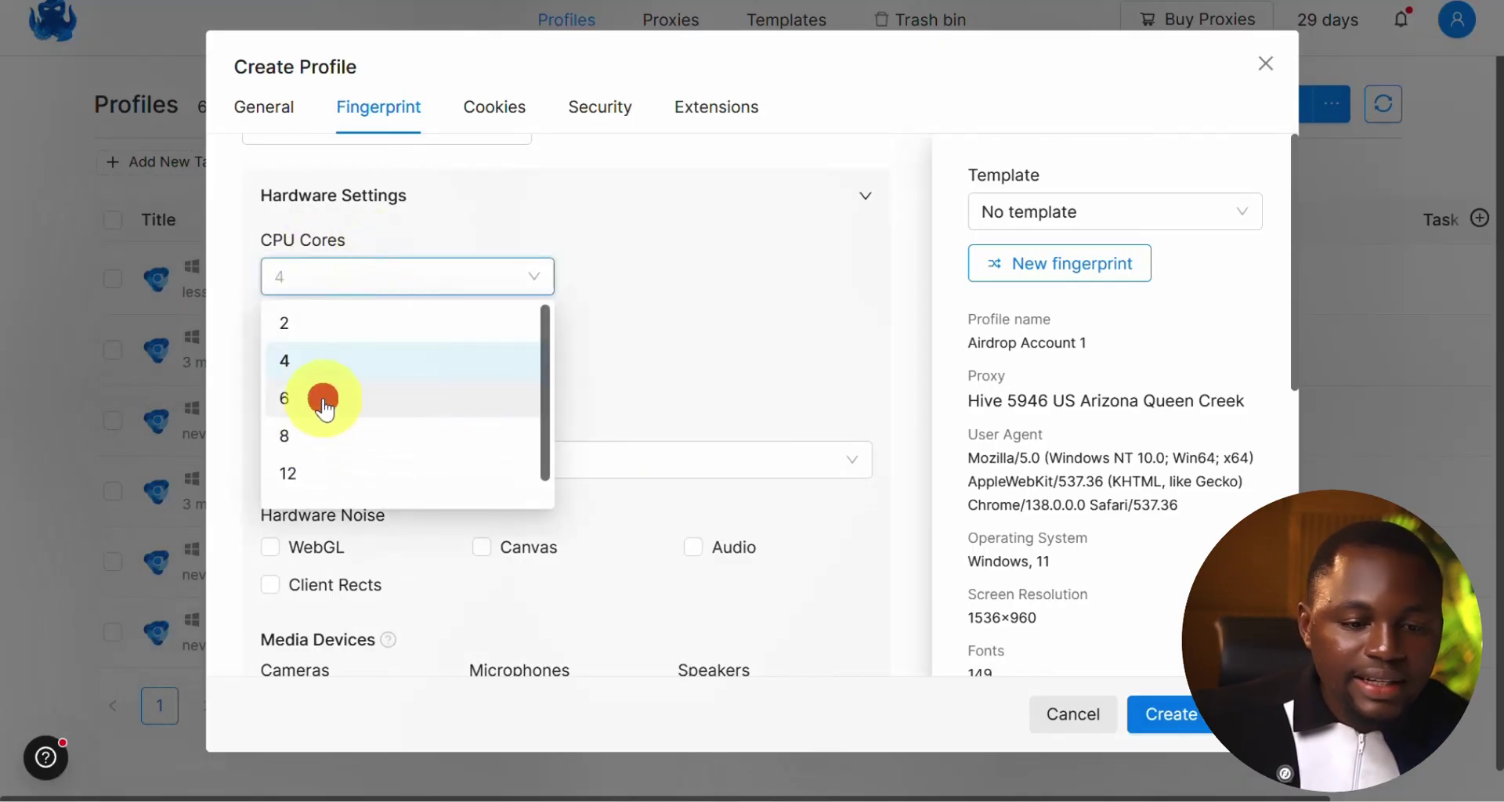
Set the fingerprint's RAM size to 4 and its renderer to NVIDIA GeForce RTX 4070 Laptop GPU
click(368, 373)
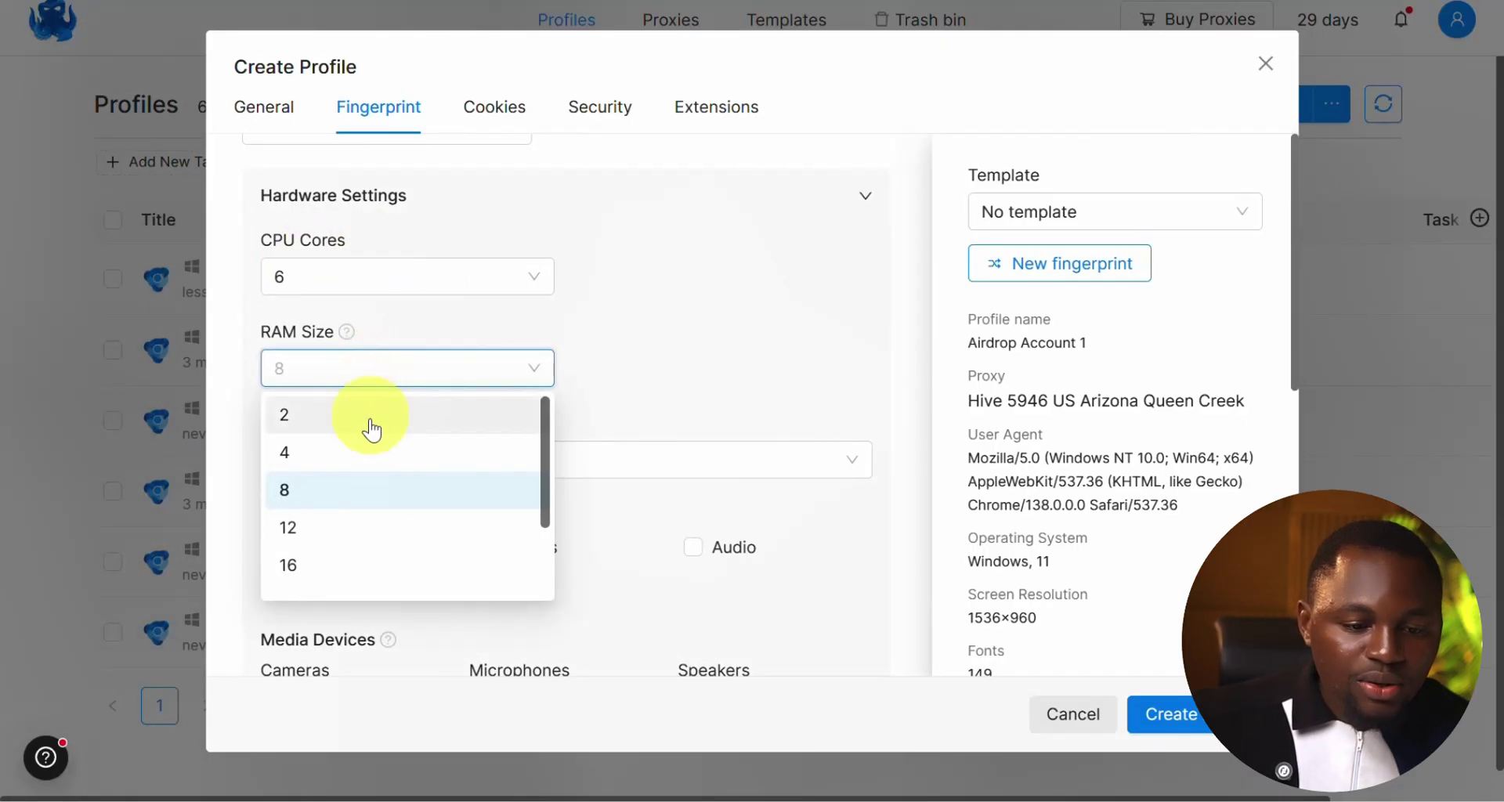
click(314, 555)
click(459, 365)
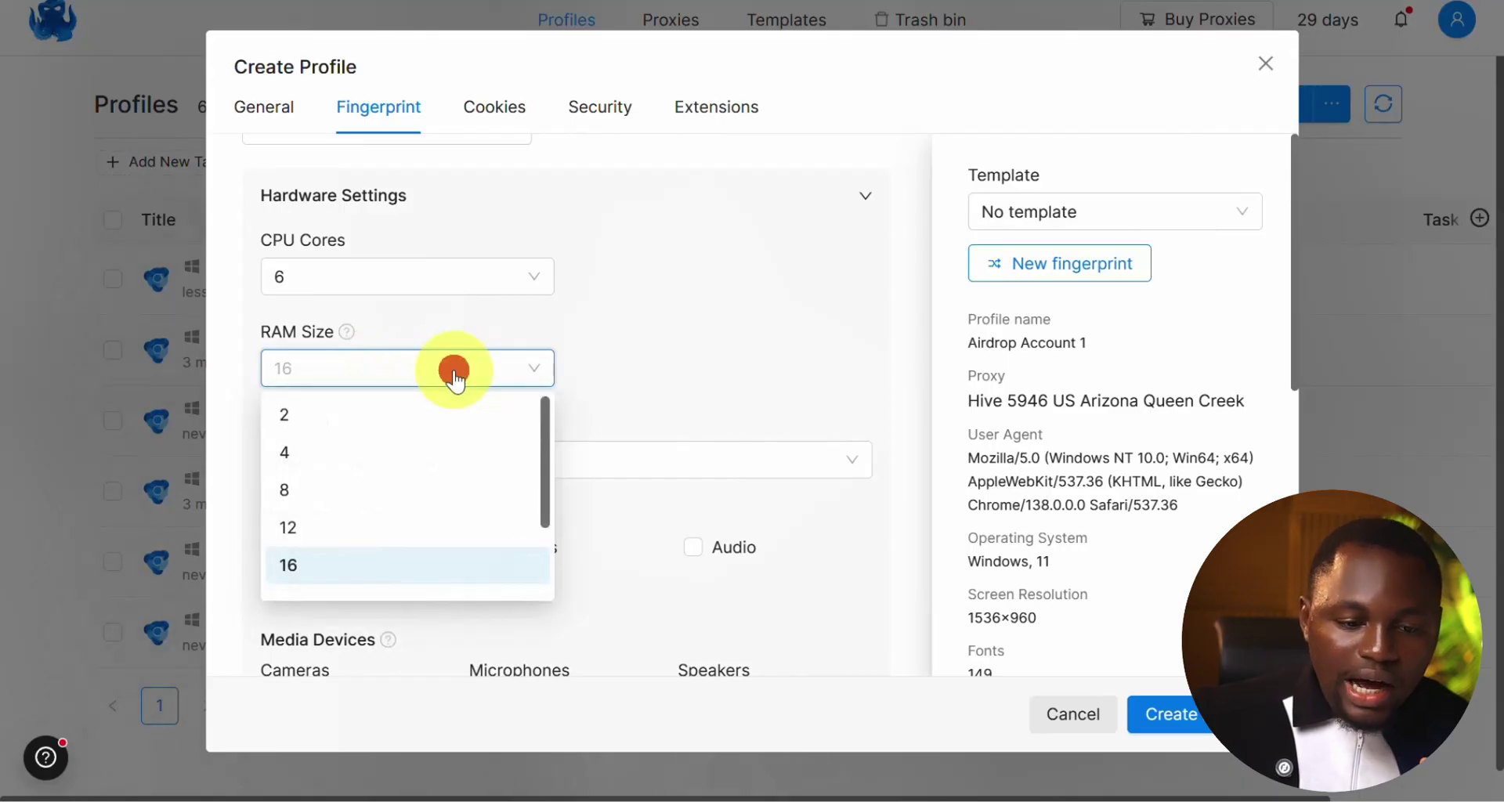
click(361, 462)
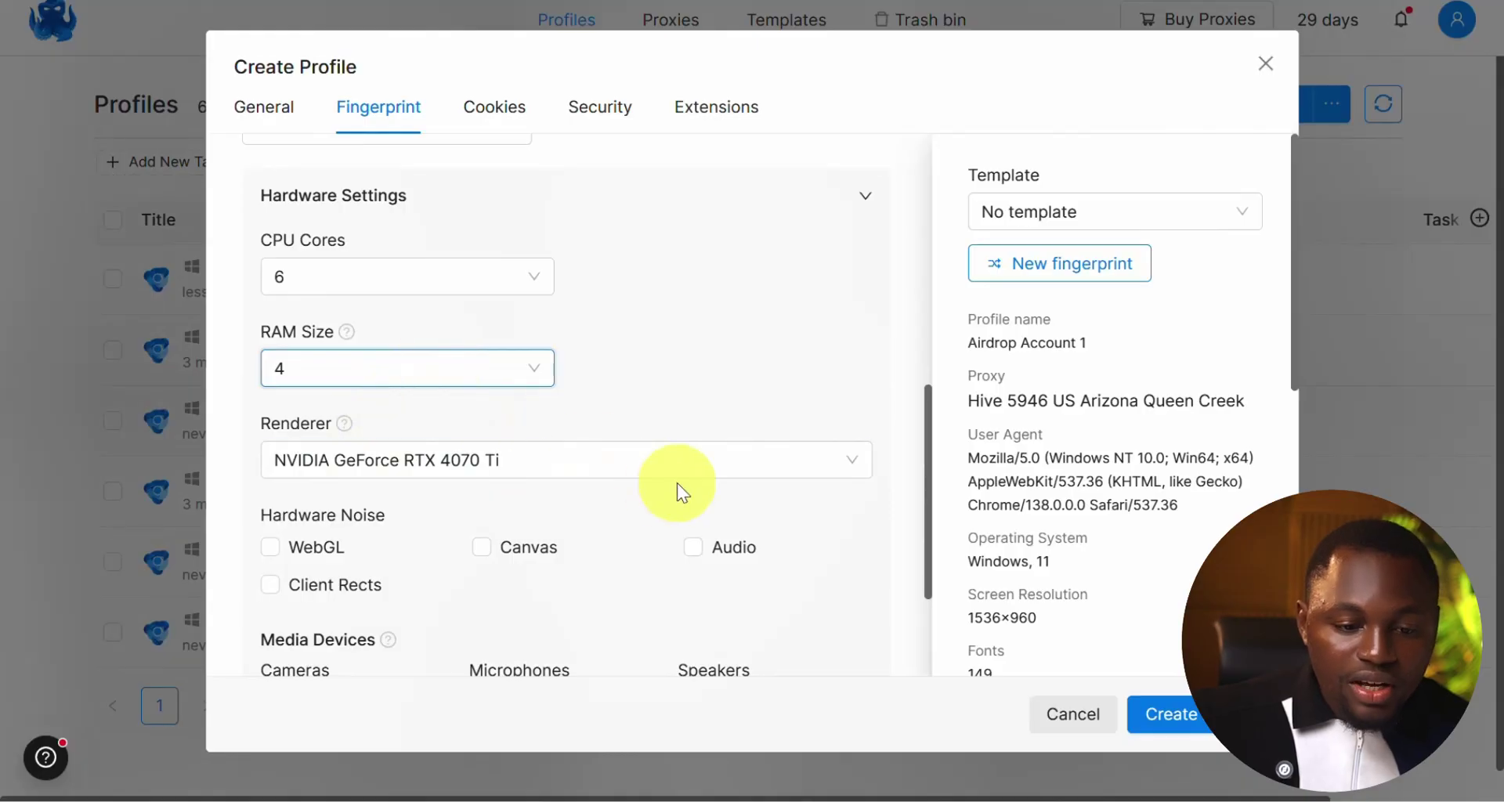
click(677, 460)
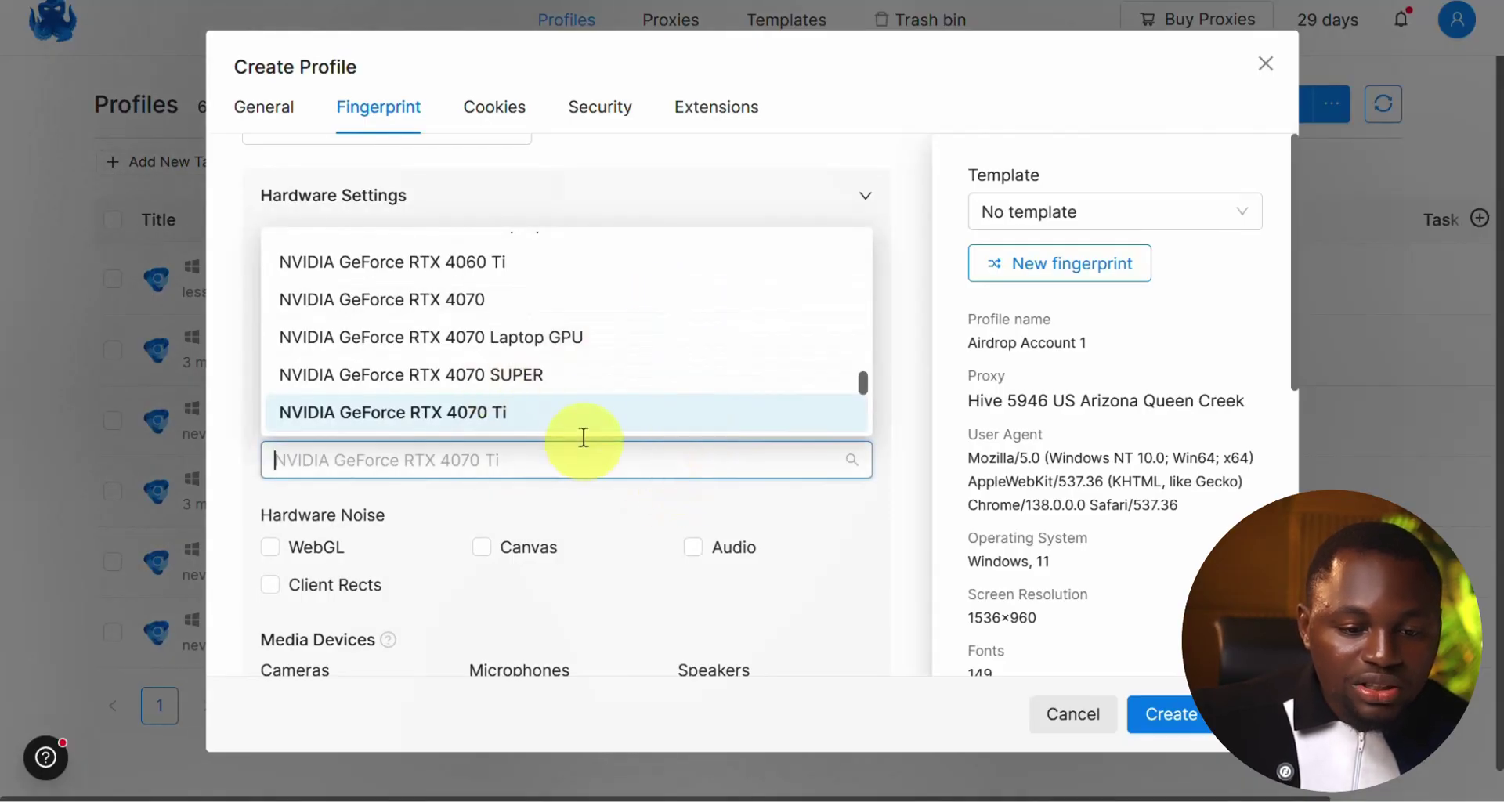
click(538, 338)
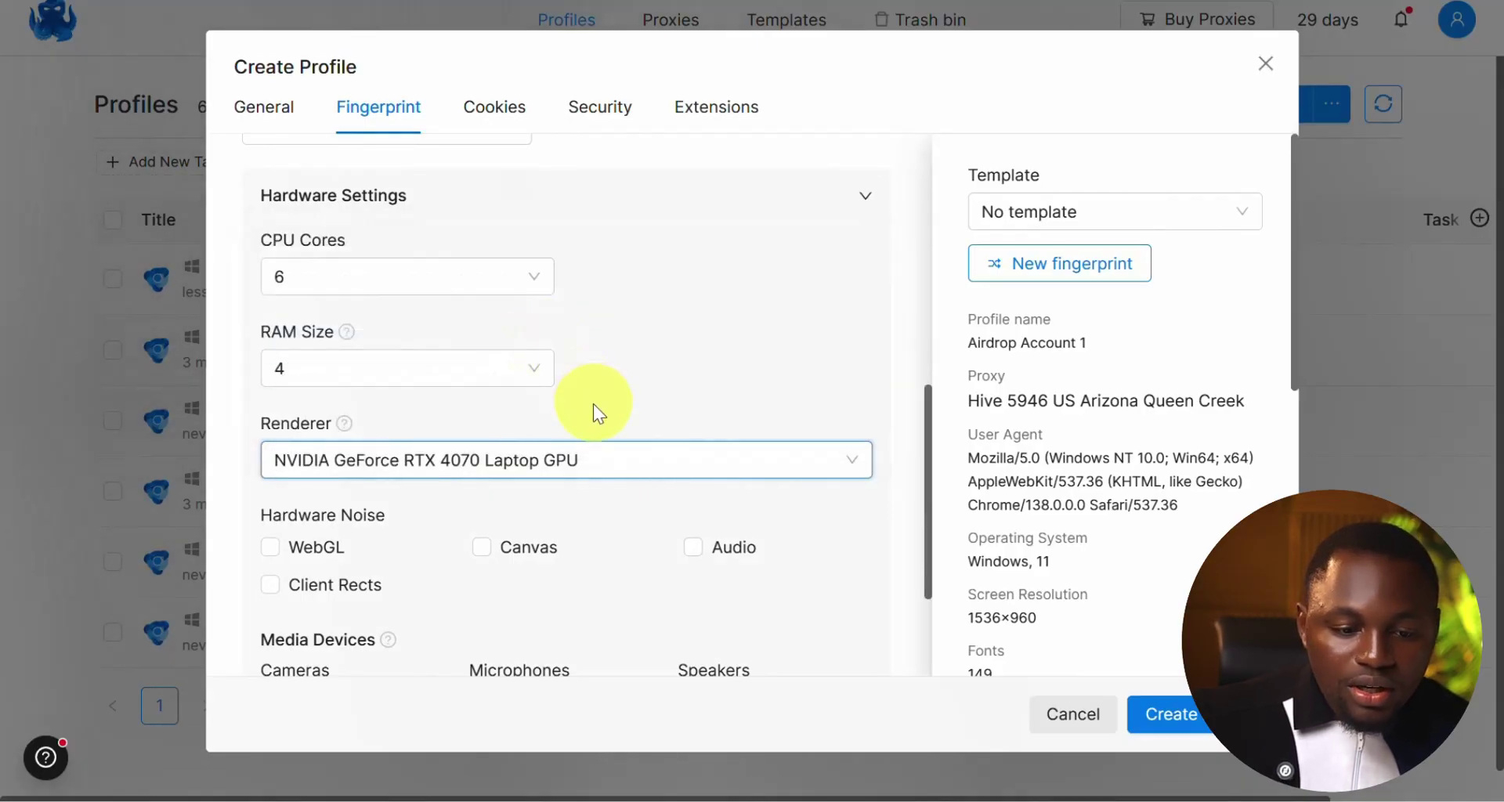
Set the fingerprint's media devices to 5 cameras, 5 microphones and 14 speakers
scroll(359, 370, down, 1)
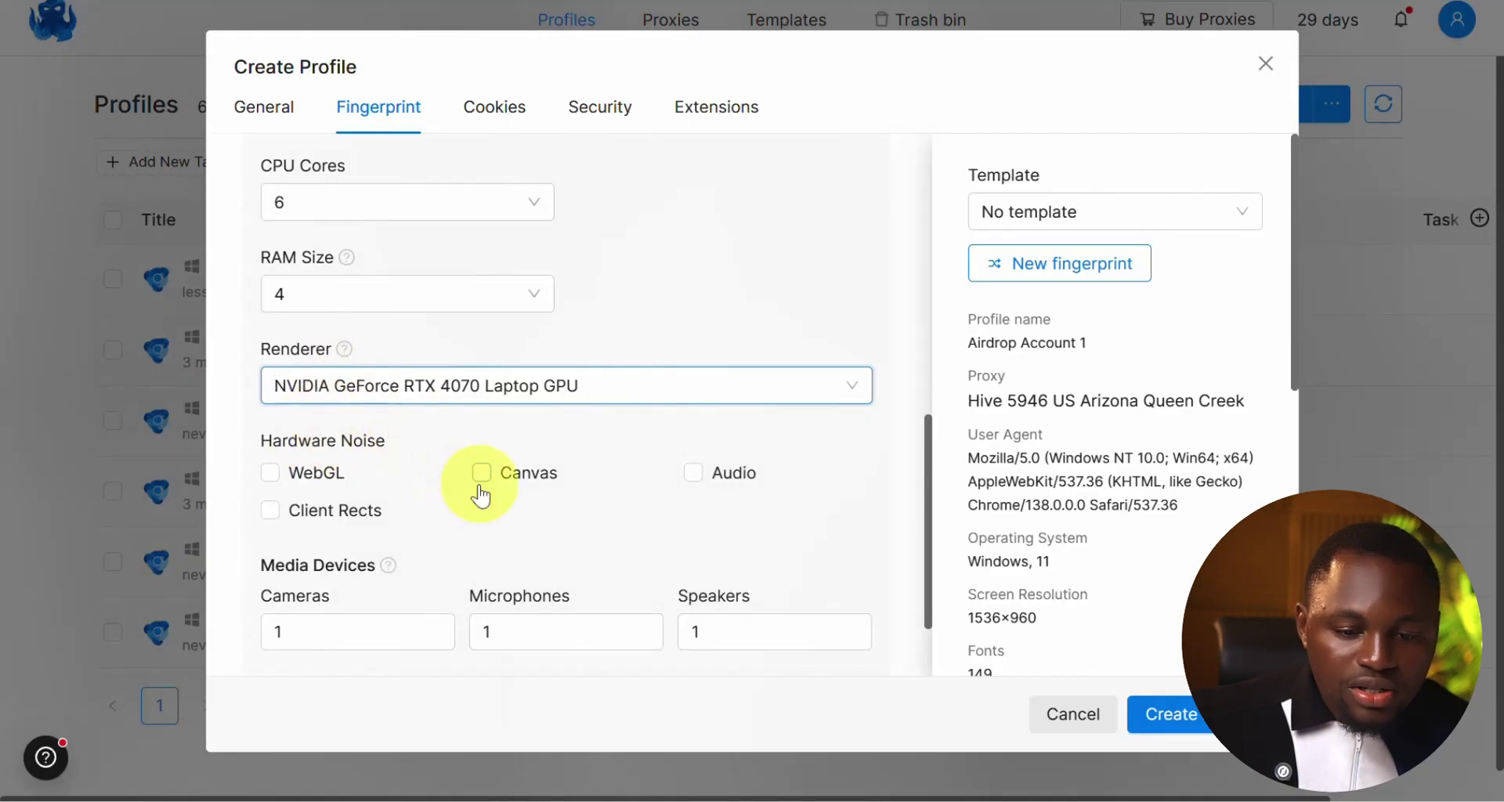
scroll(301, 502, down, 2)
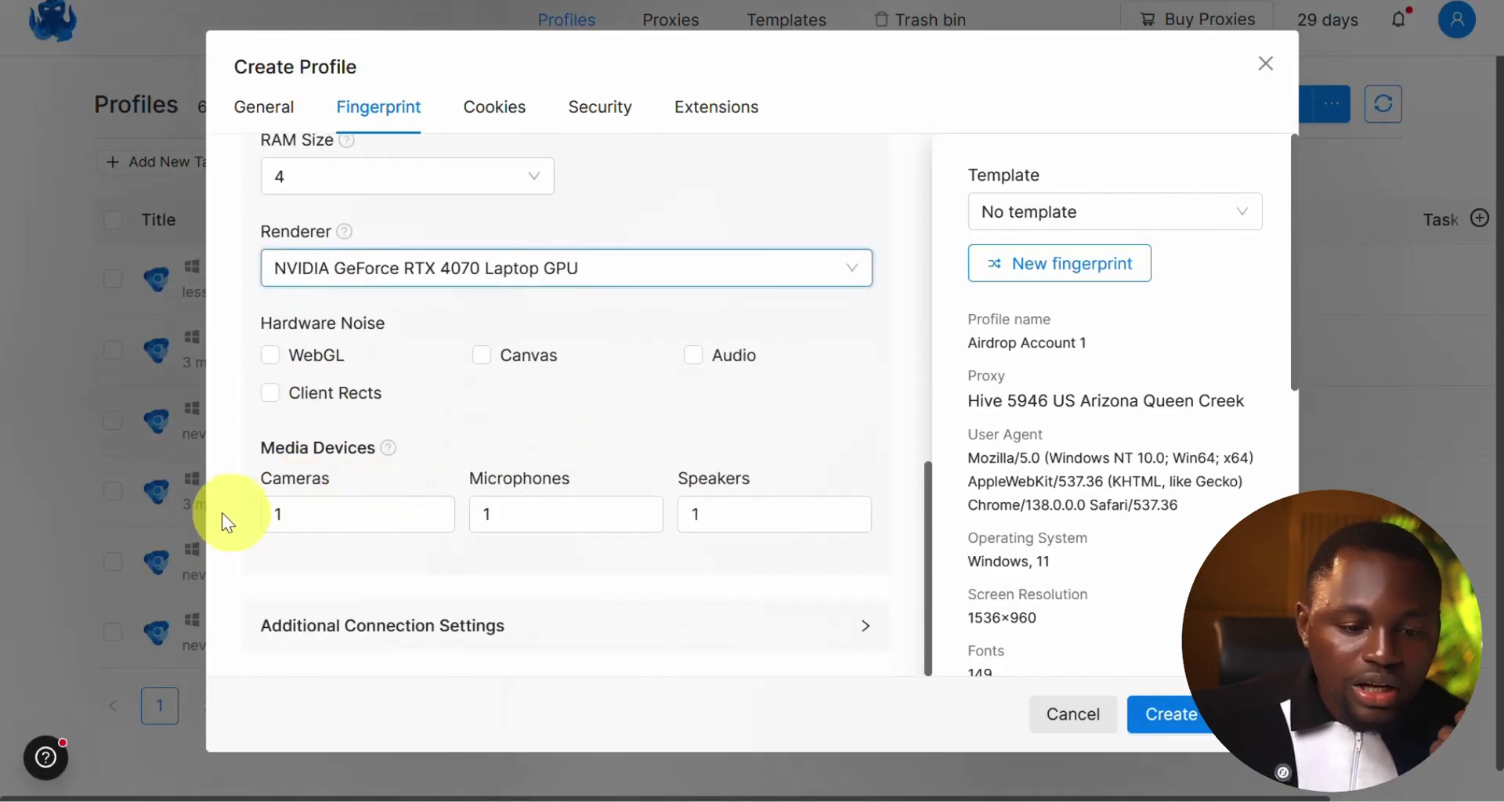
drag(302, 513, 263, 515)
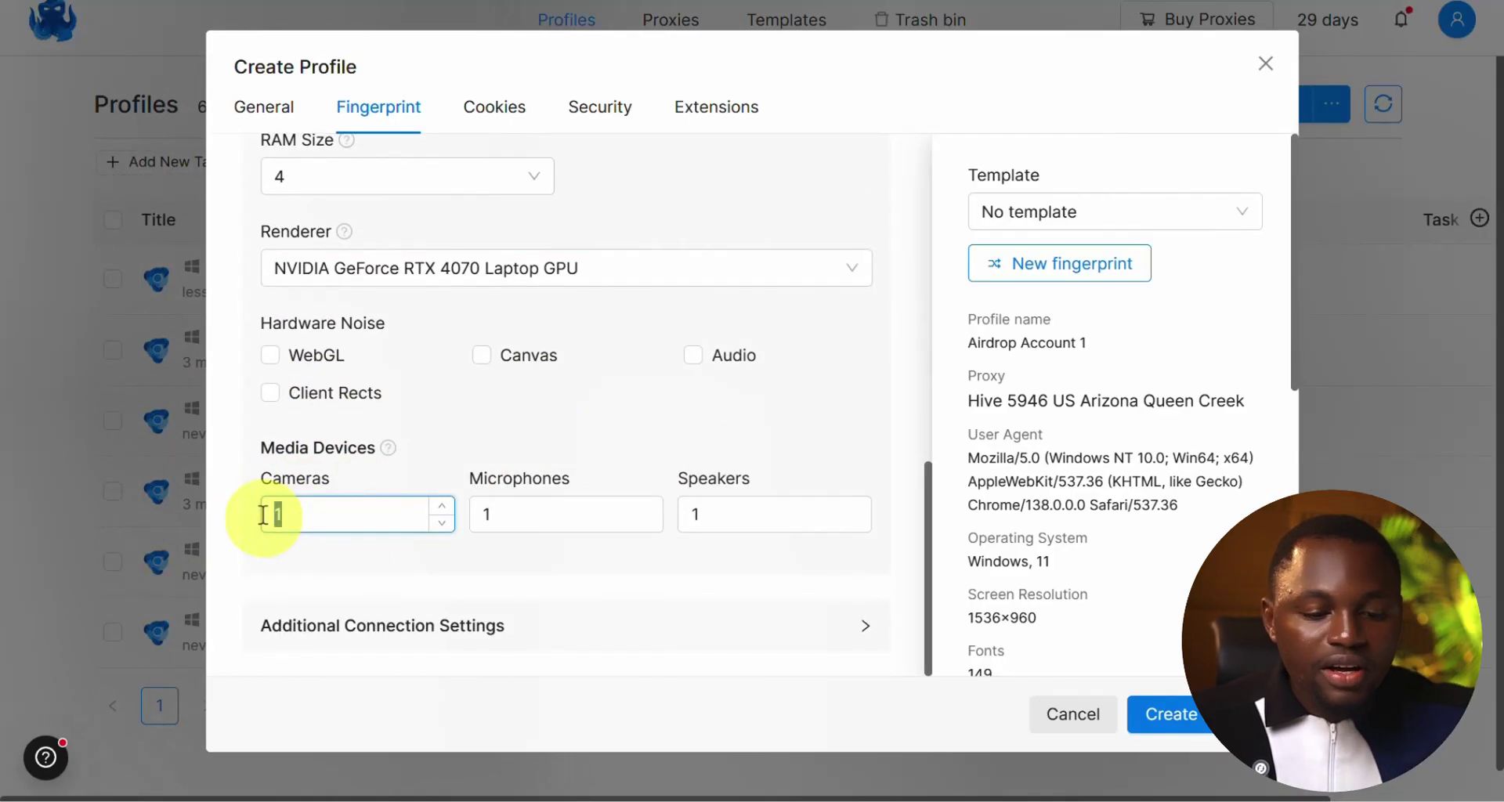
text(5)
drag(553, 512, 461, 521)
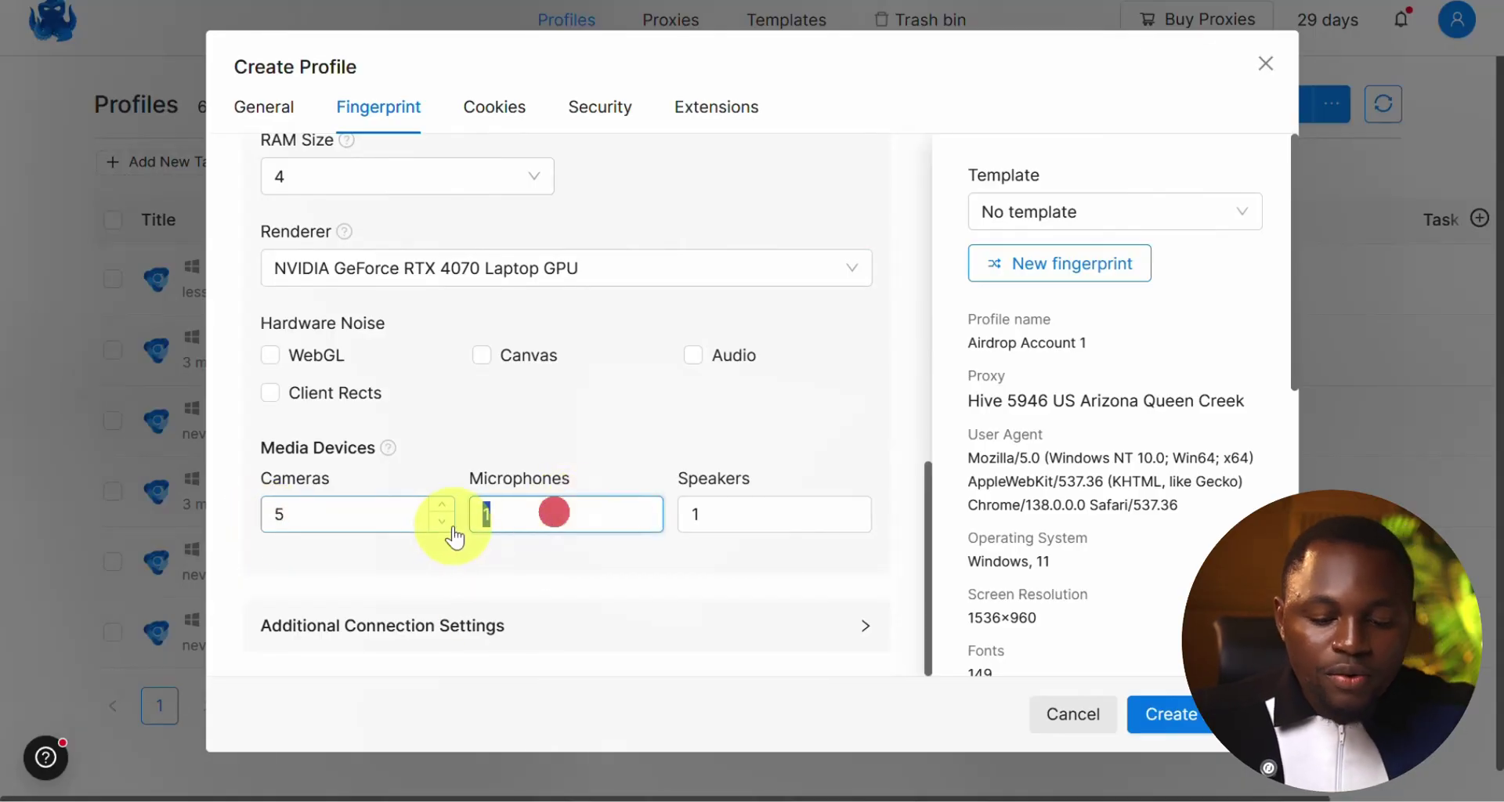
text(6)
click(739, 516)
drag(739, 516, 637, 510)
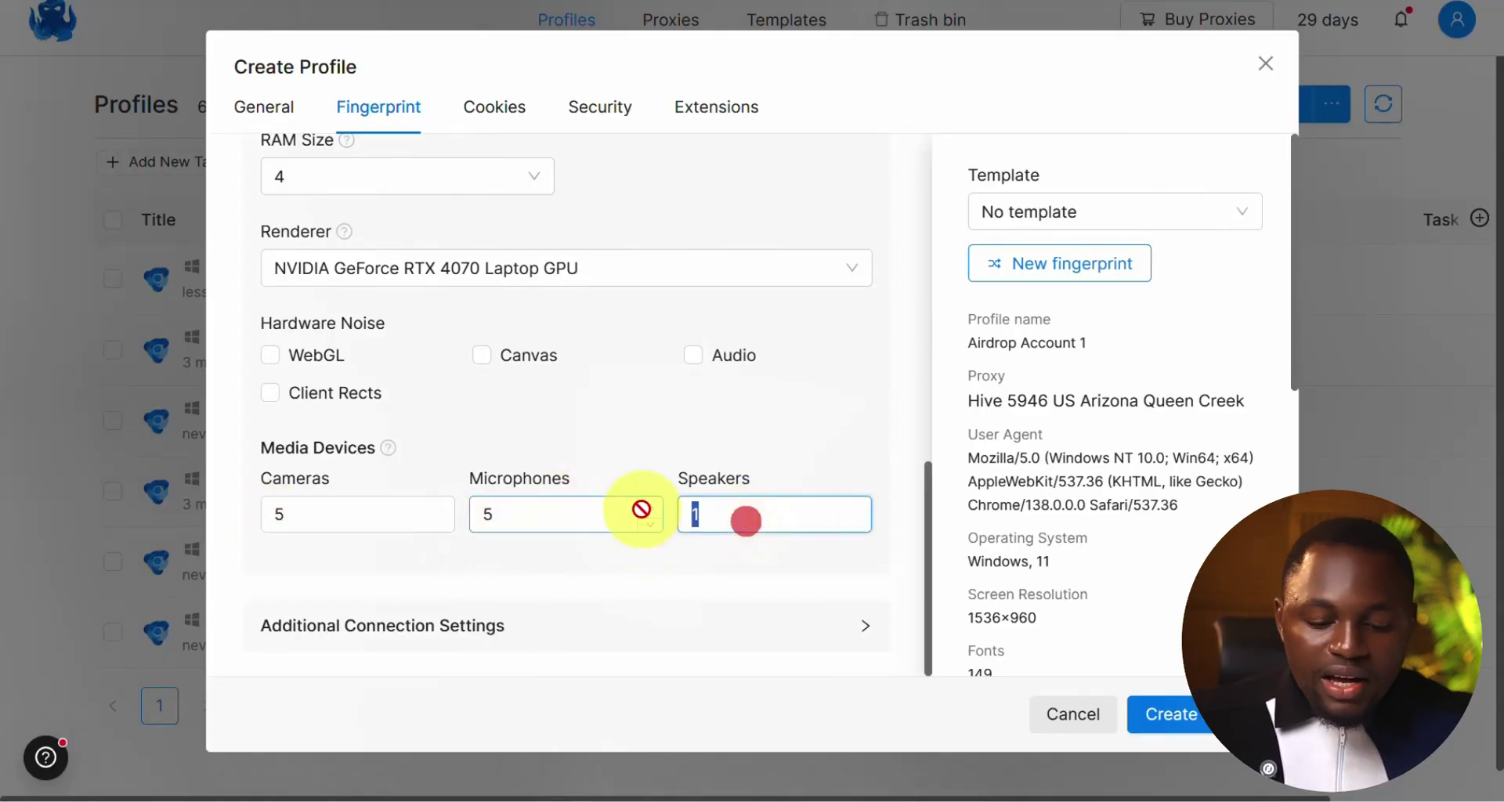
text(14)
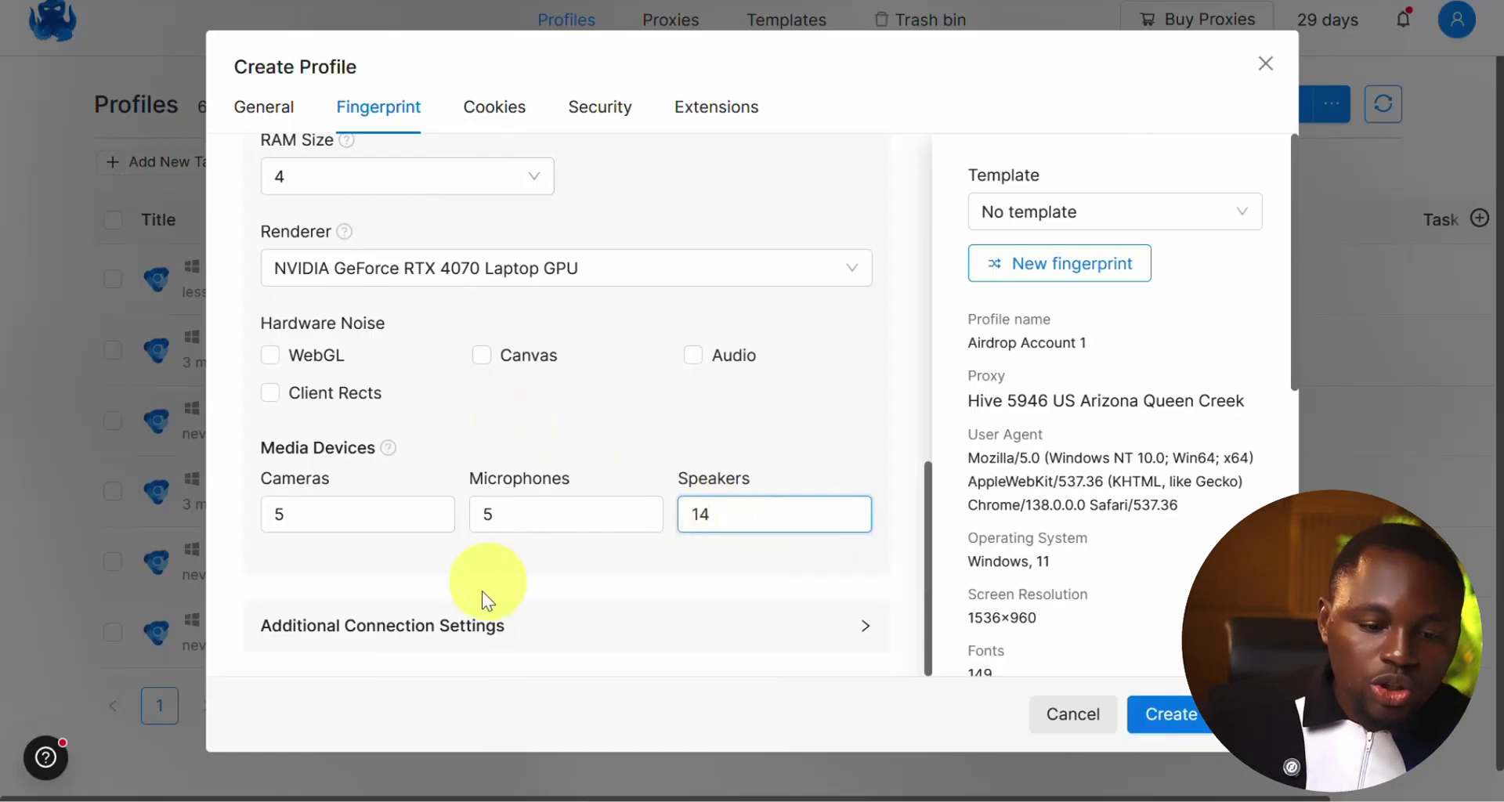
Review the cookies, security and extensions settings, leaving them as they are, and create the profile Airdrop Account 1
click(493, 109)
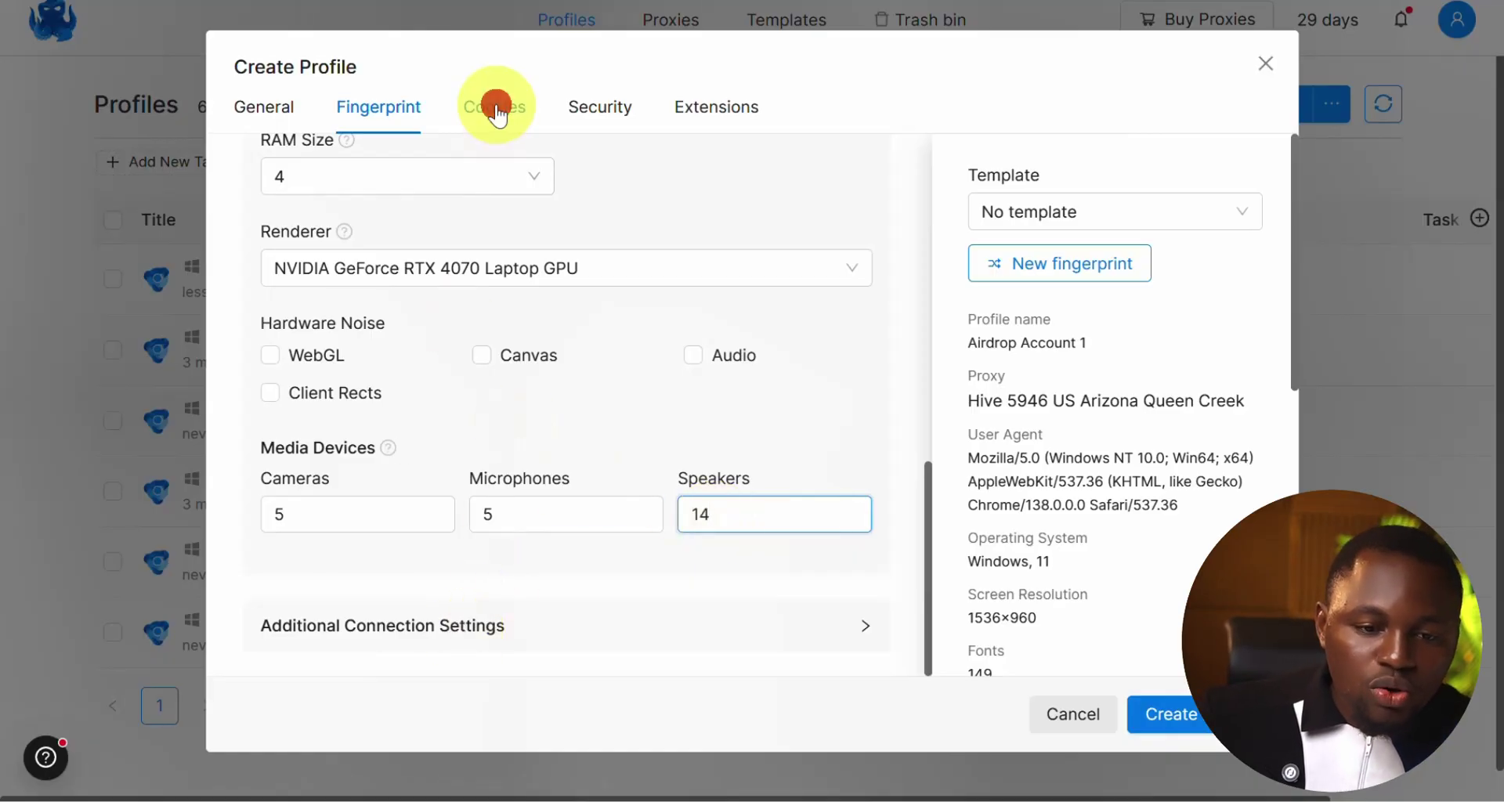
click(602, 110)
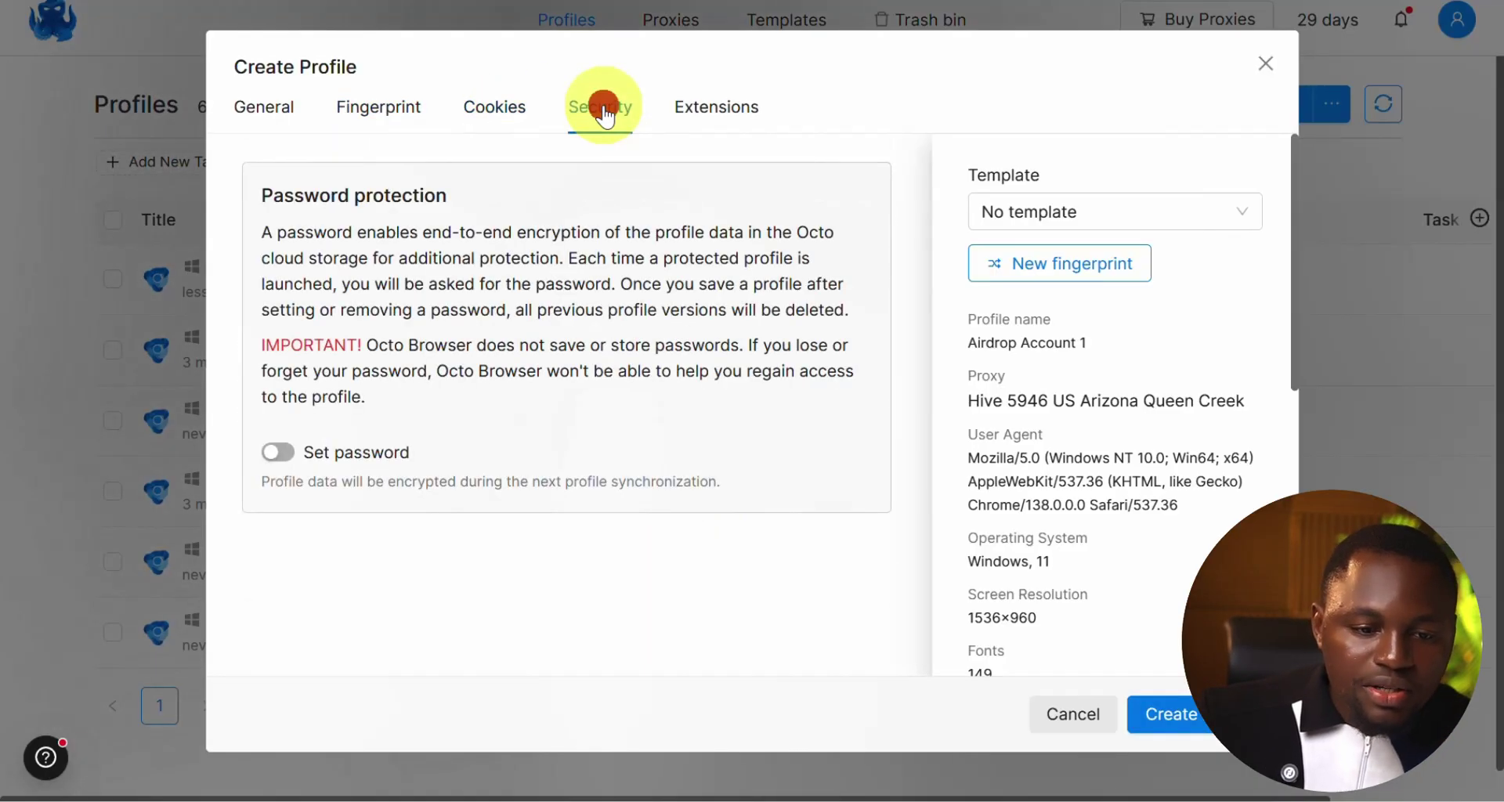
click(699, 118)
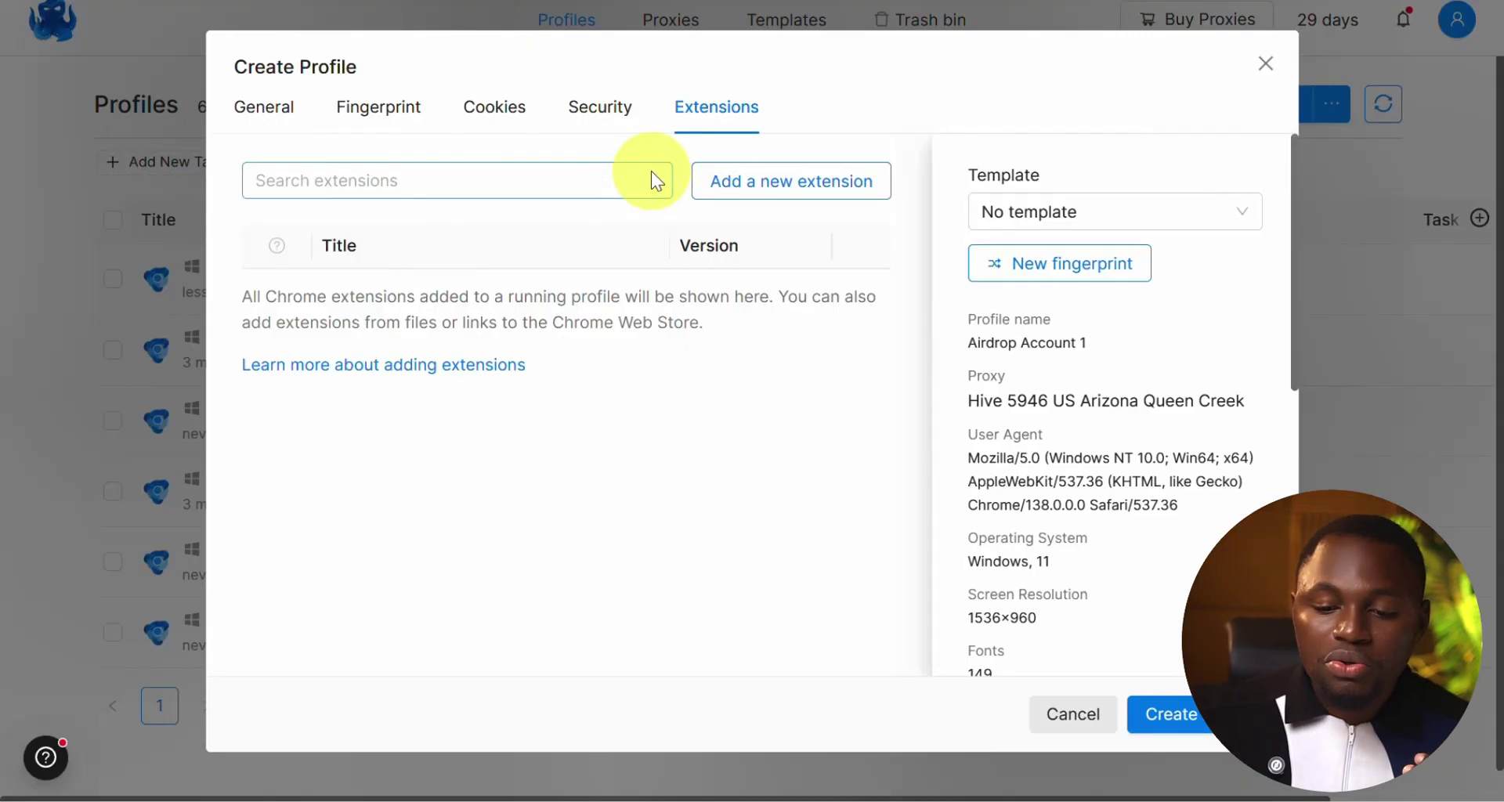
click(1175, 716)
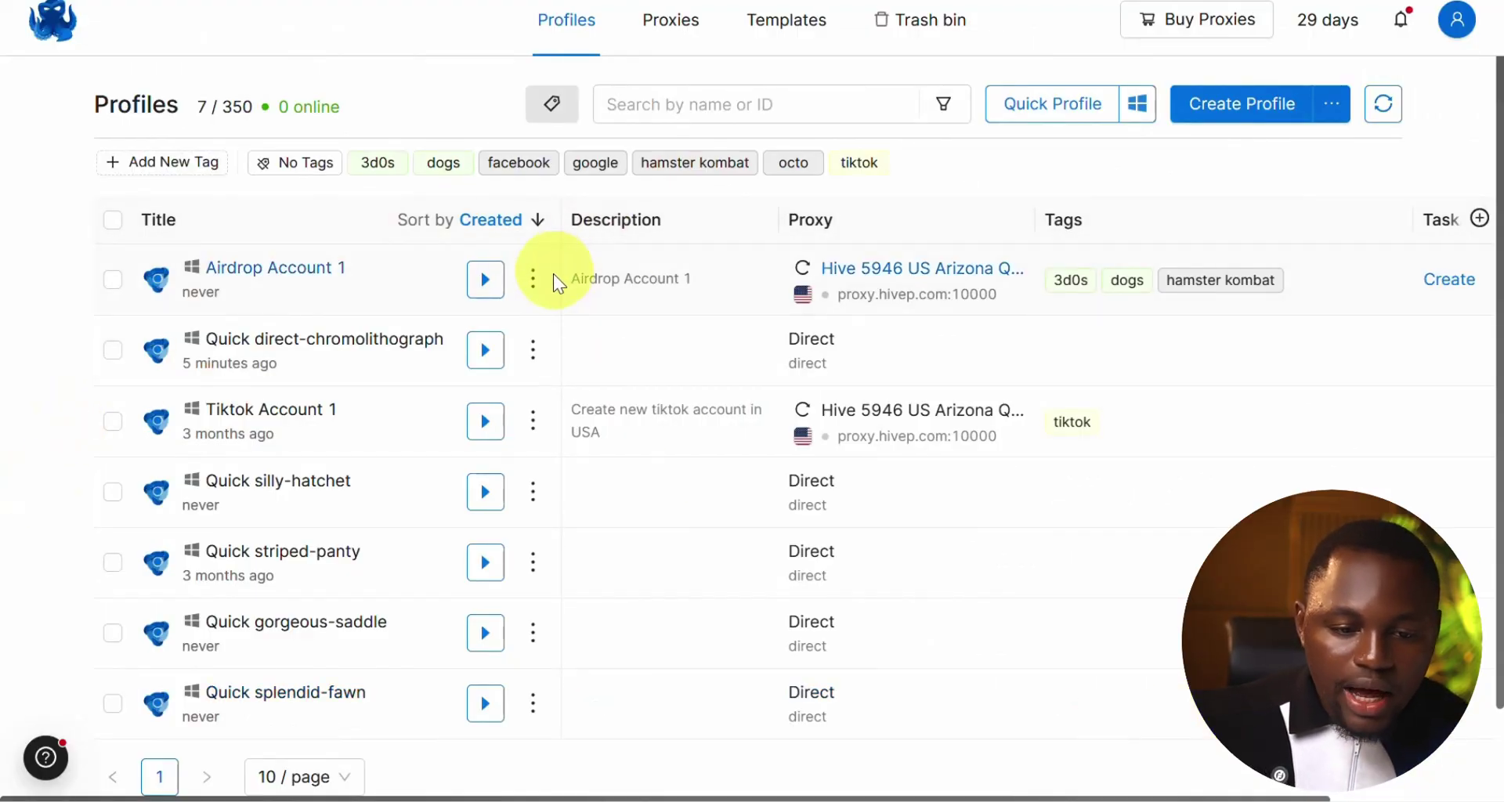
Open Airdrop Account 1 for editing, inspect the options for adding an extension, and close the profile without changes
click(533, 278)
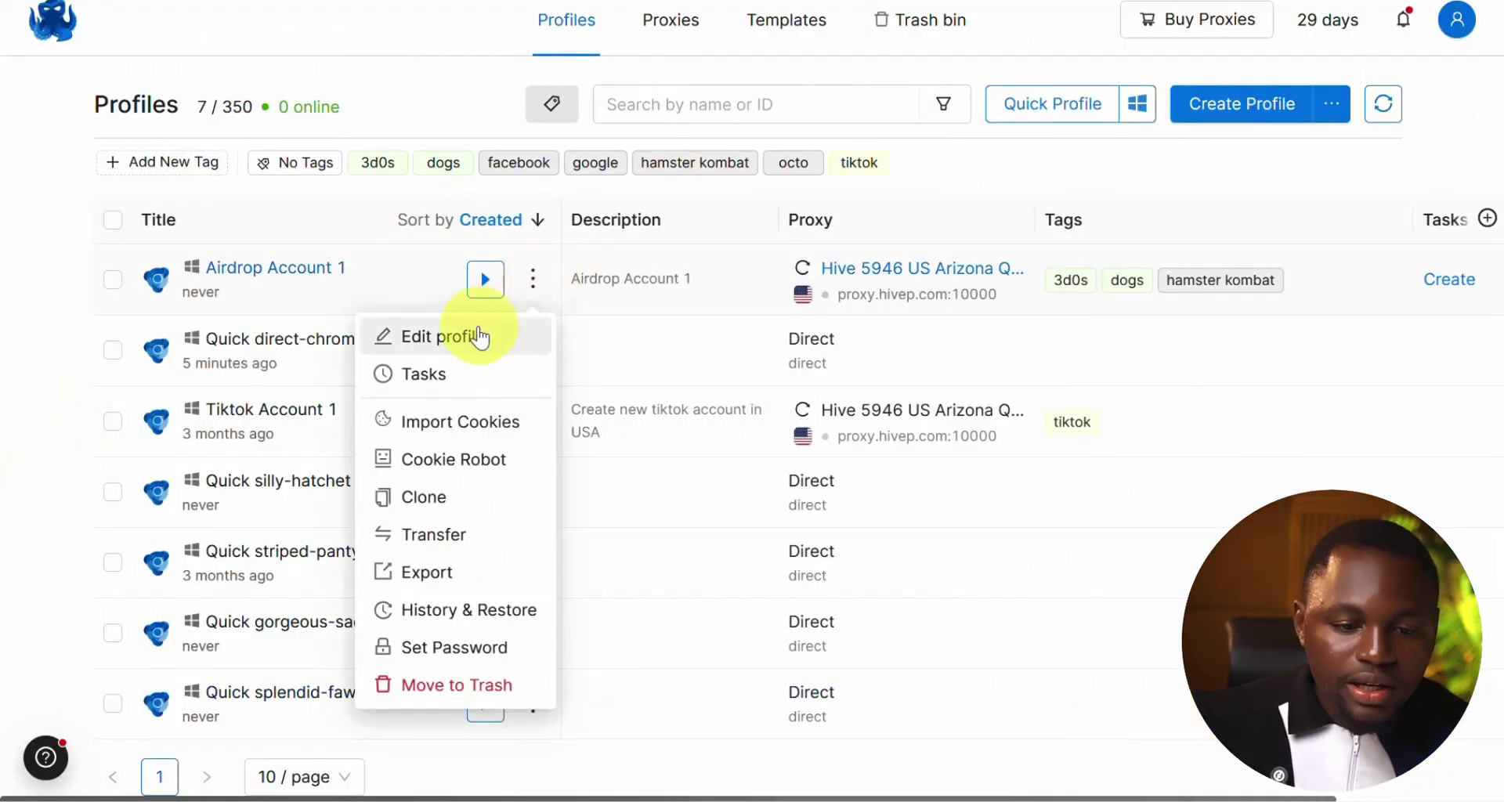
click(479, 337)
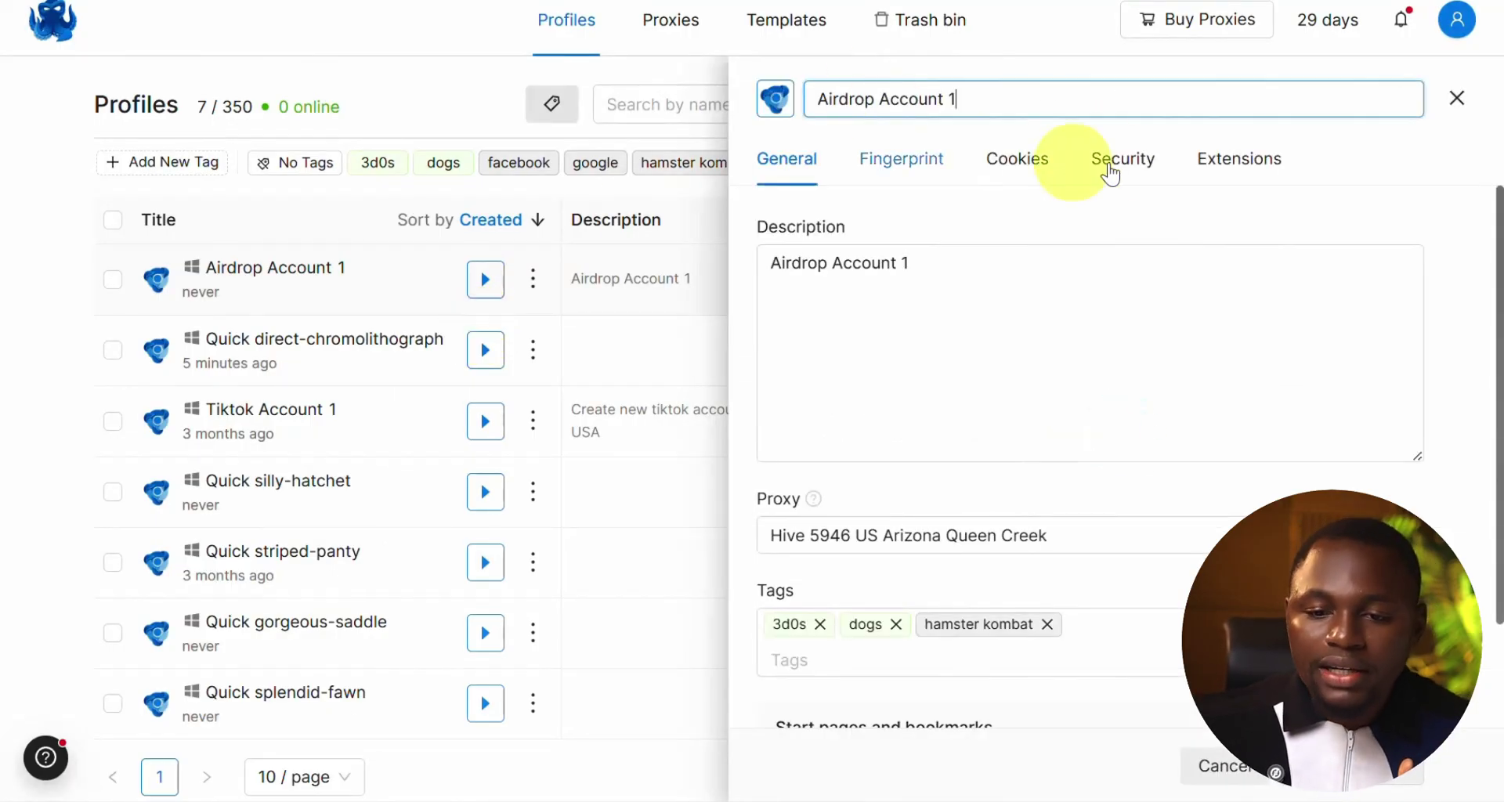
click(1210, 163)
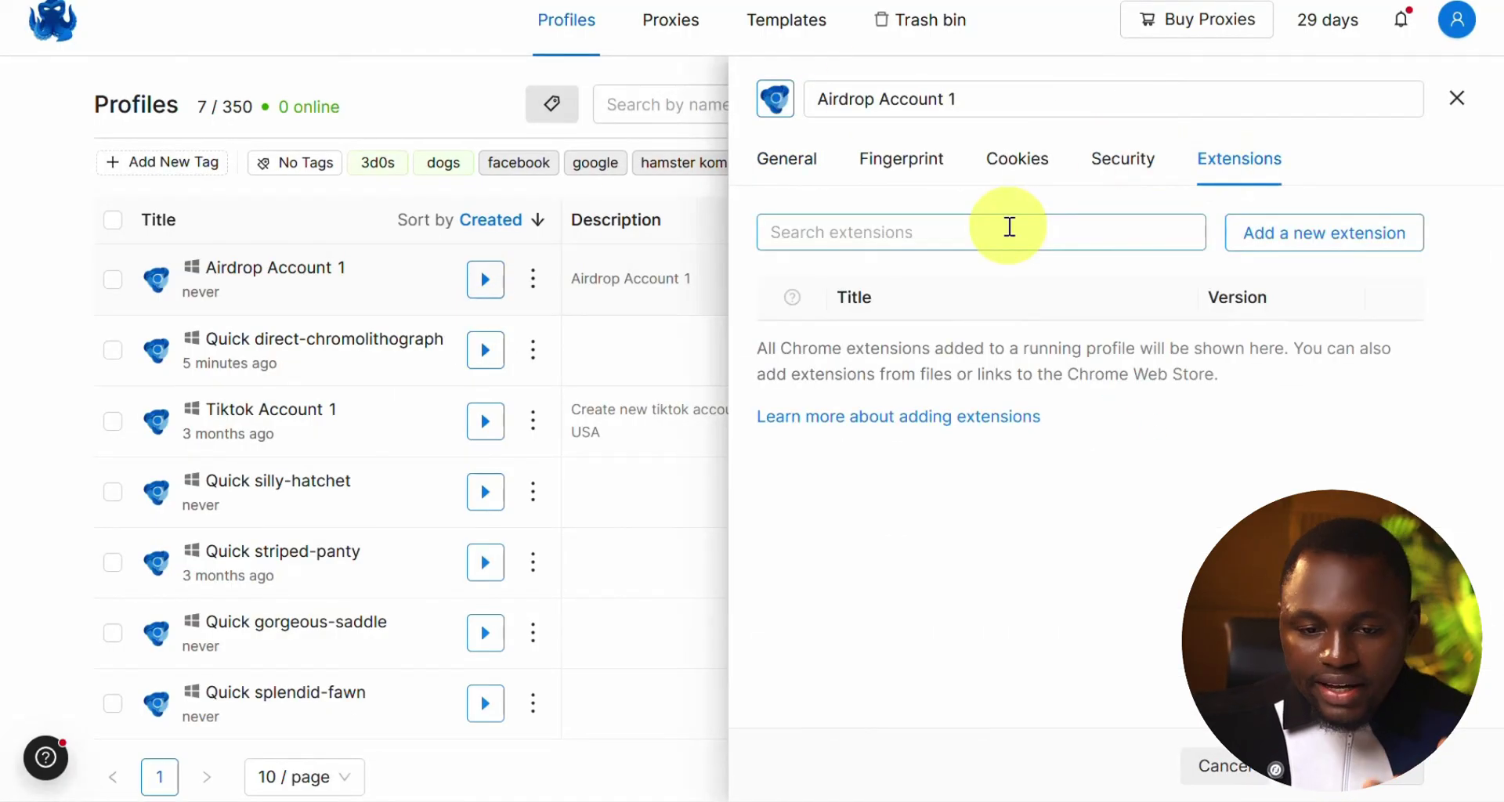
click(999, 224)
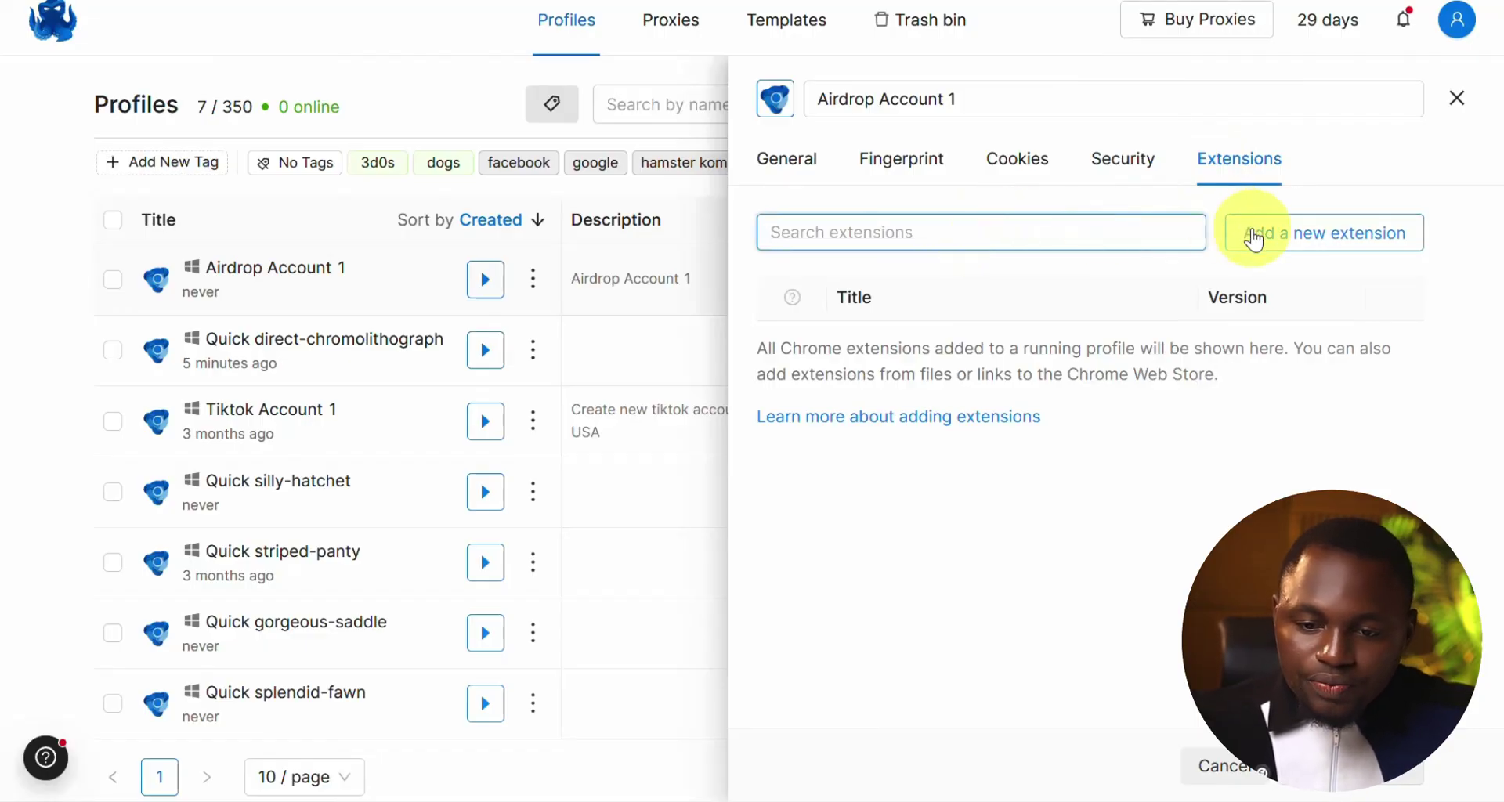
click(1250, 232)
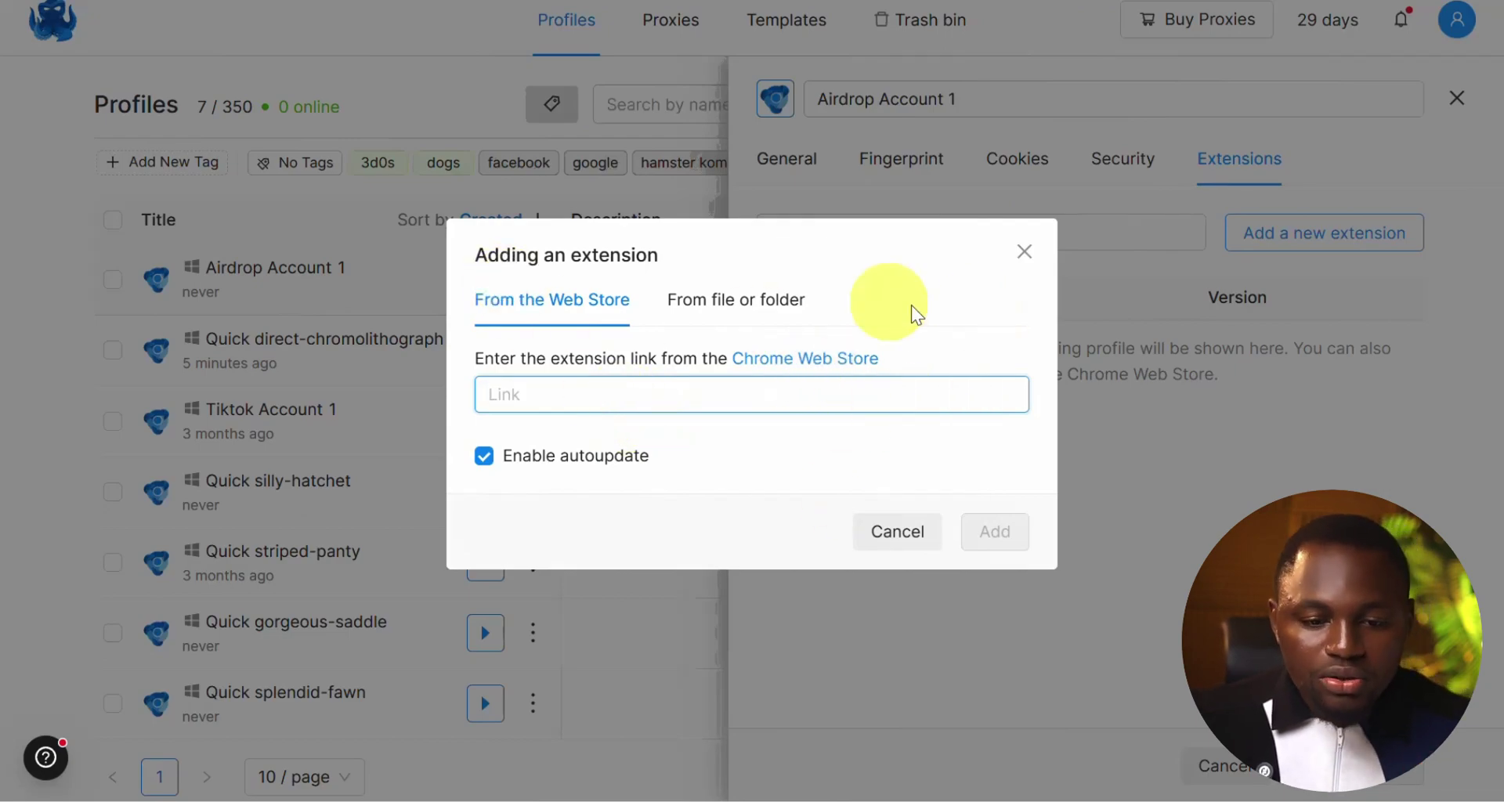
click(1024, 253)
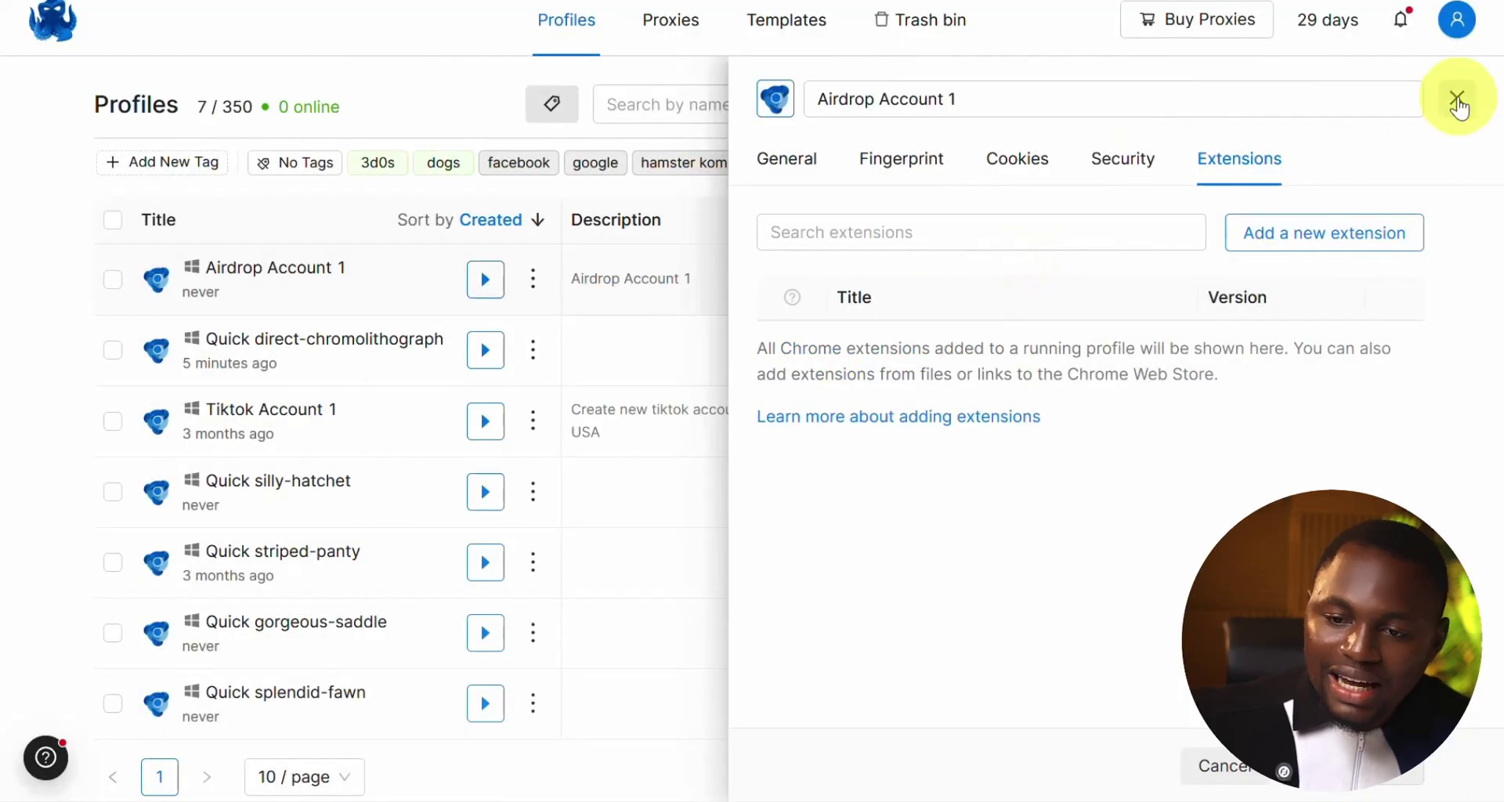
click(1459, 99)
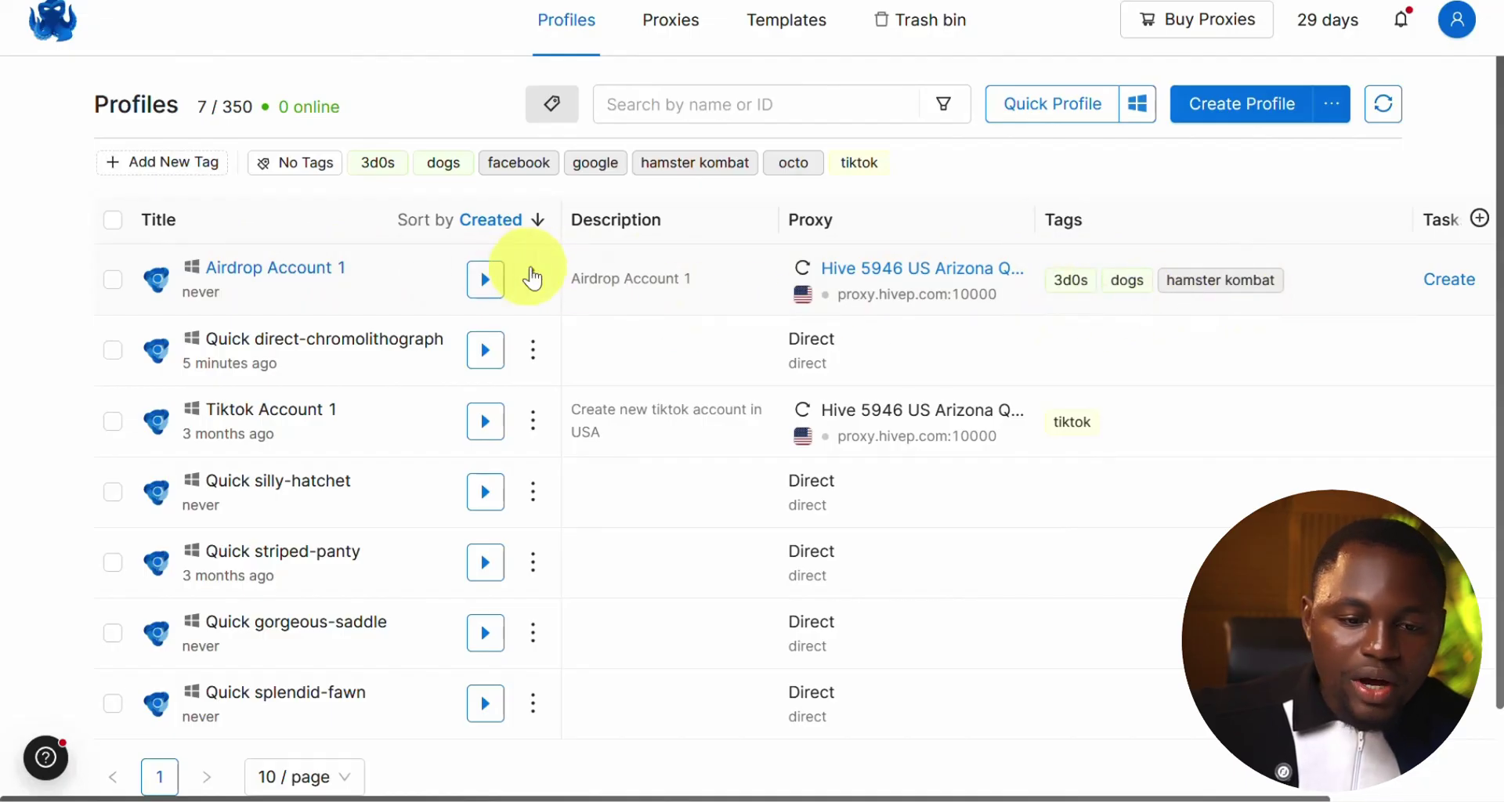
Launch the Airdrop Account 1 profile and search Google for "3dos airdrop" in its browser window
click(491, 283)
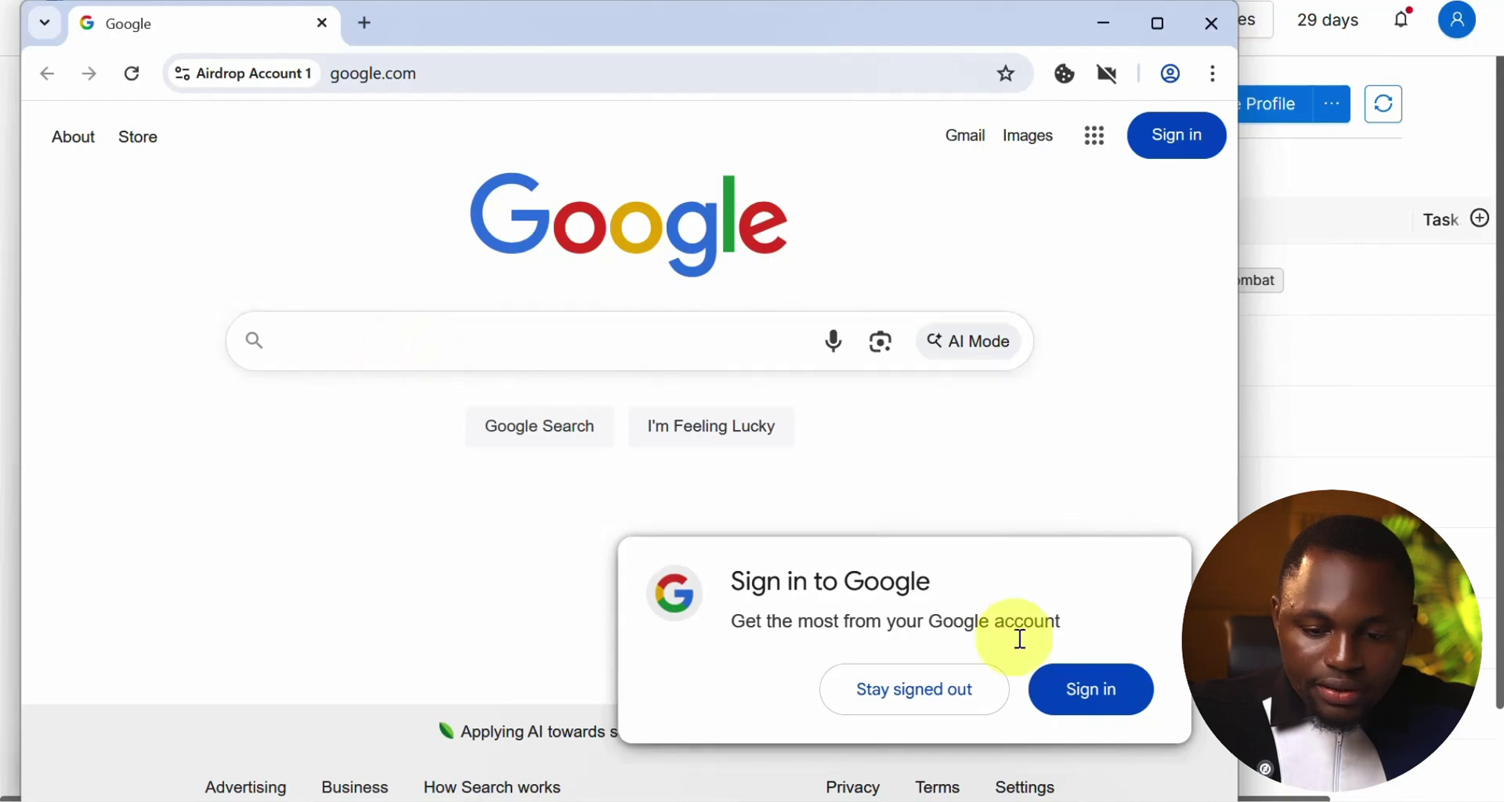
click(335, 332)
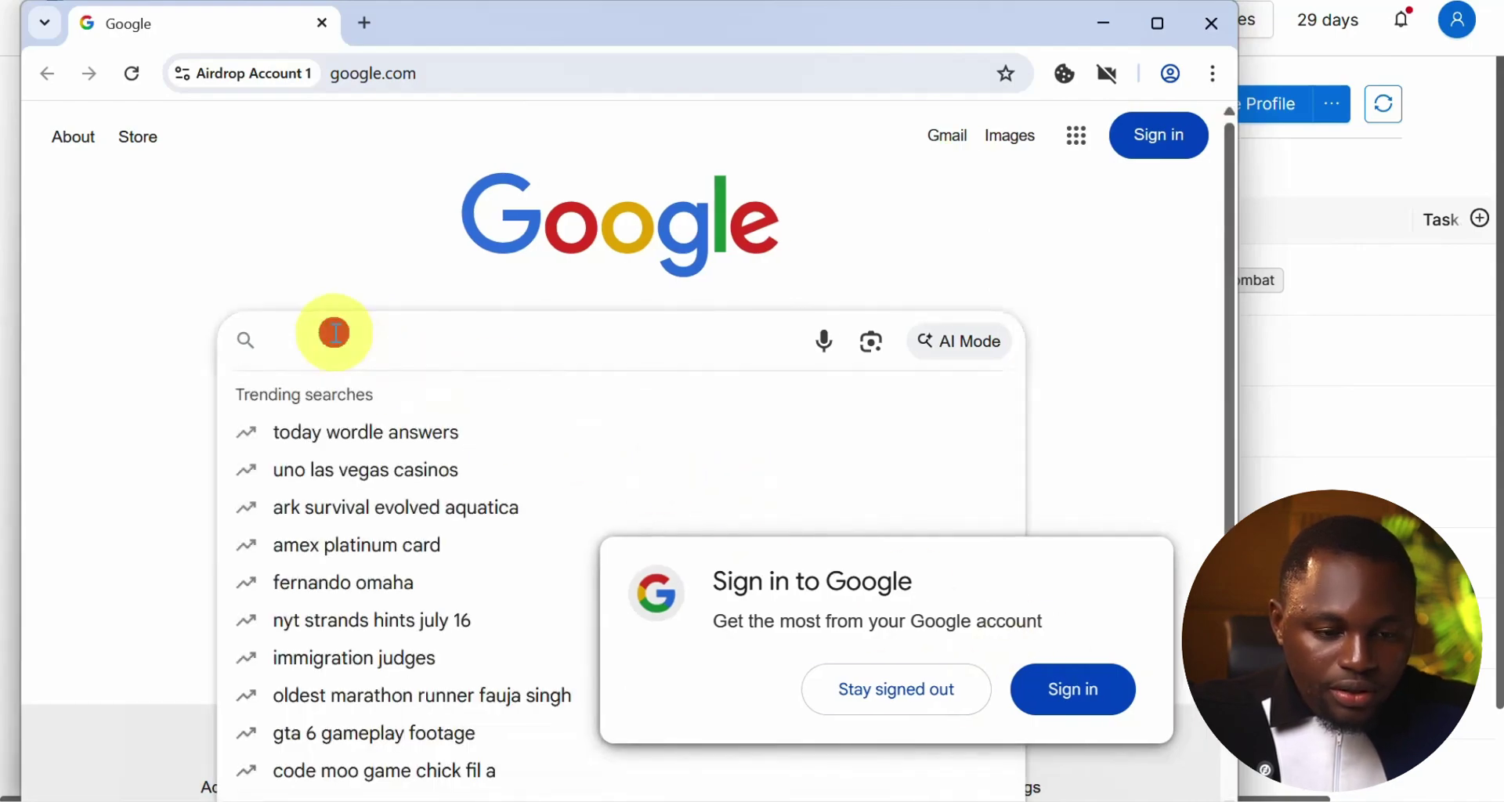
text(3dos)
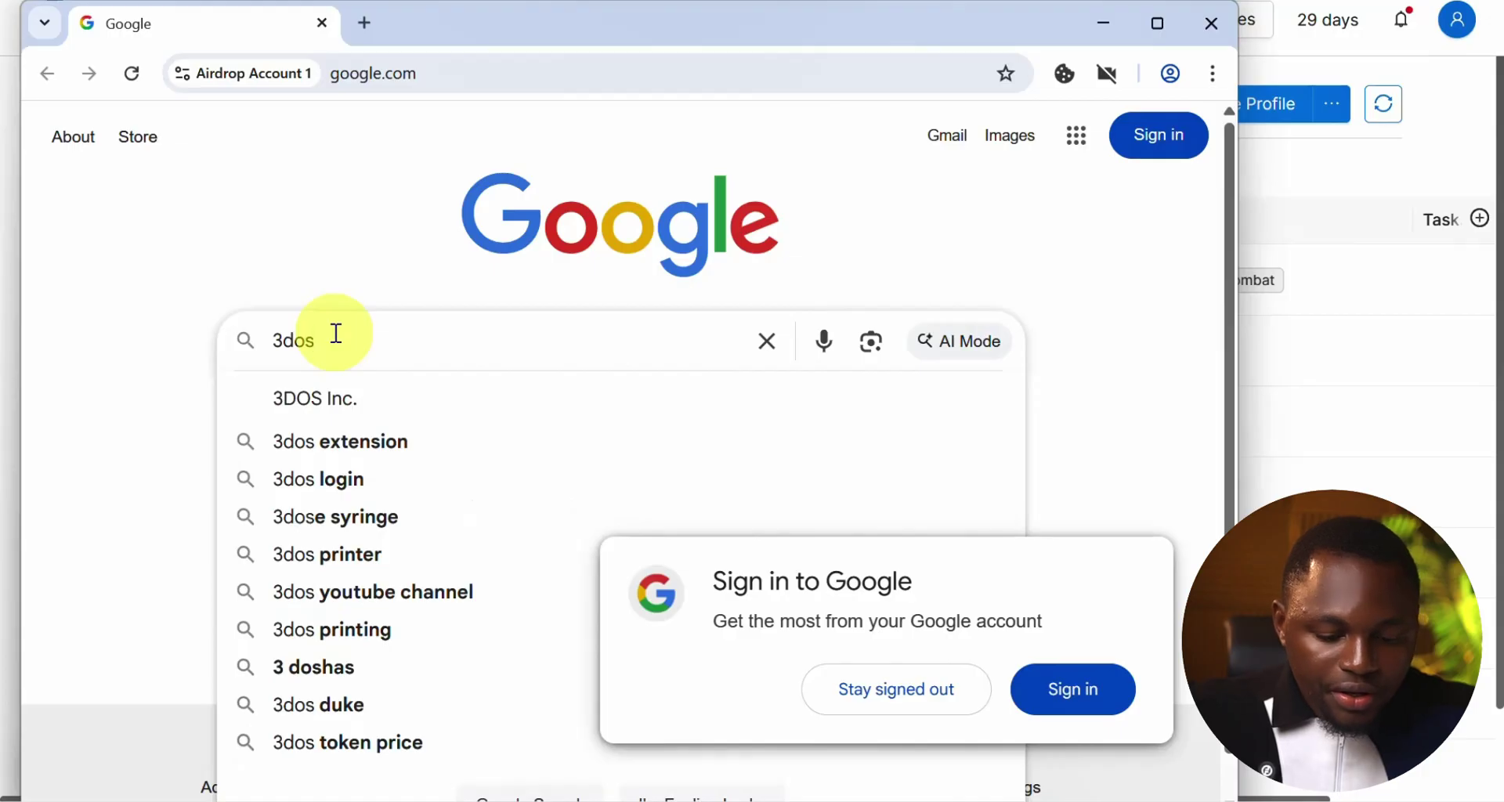
text( airdrop)
key(Return)
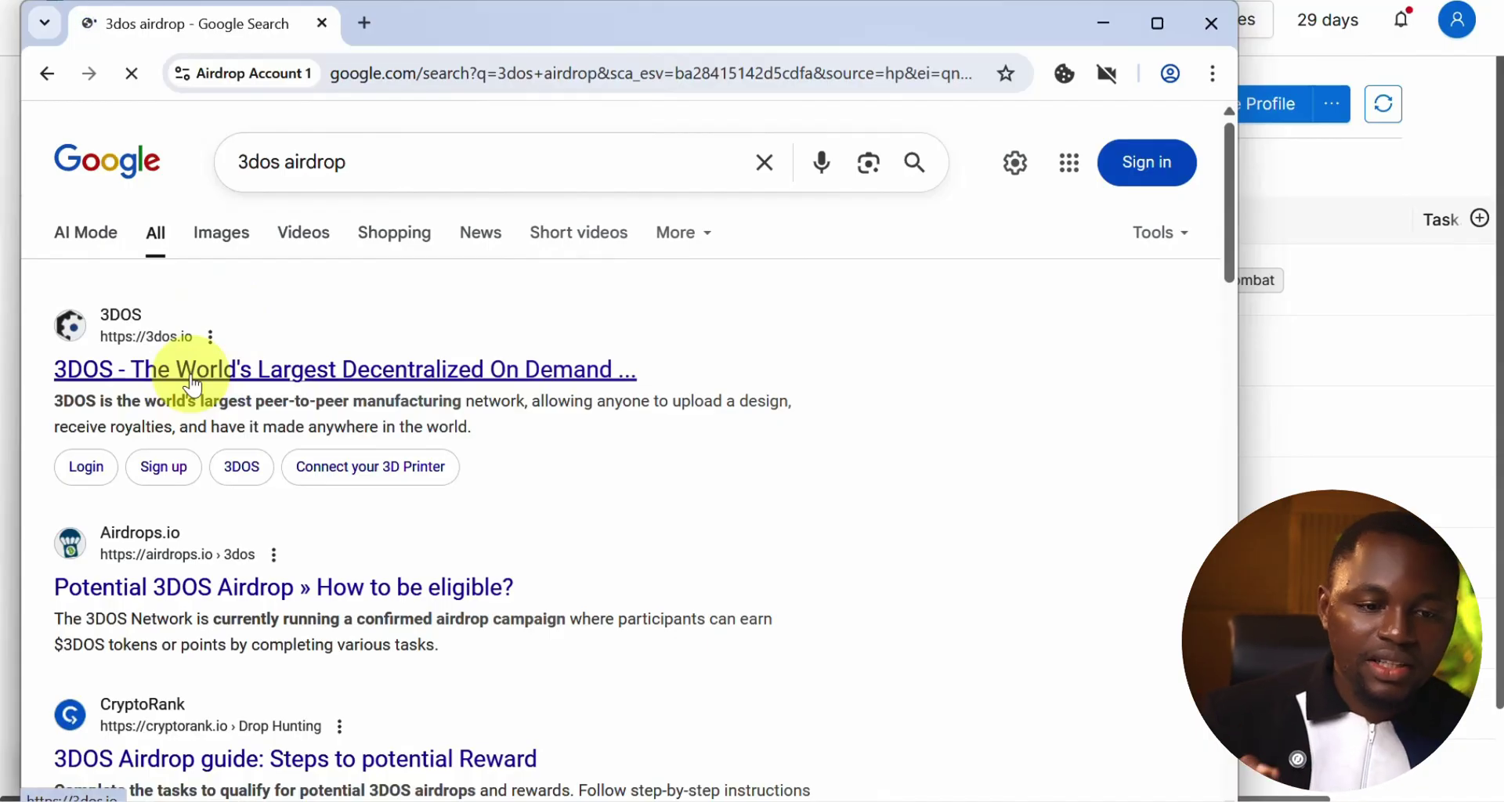
Search for "gradient airdrop" in a new browser tab of the Airdrop Account 1 profile
click(366, 24)
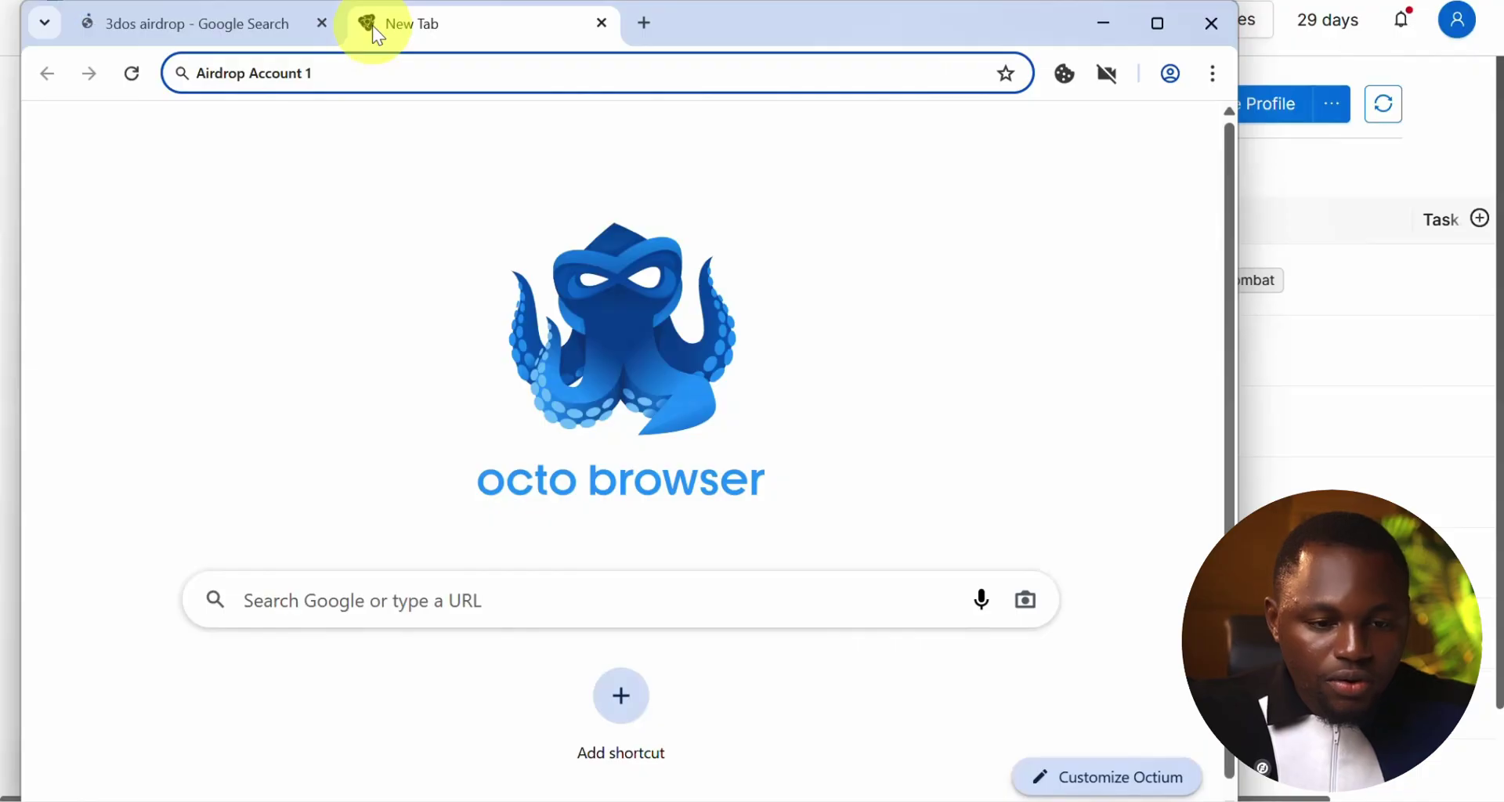
text(gradie)
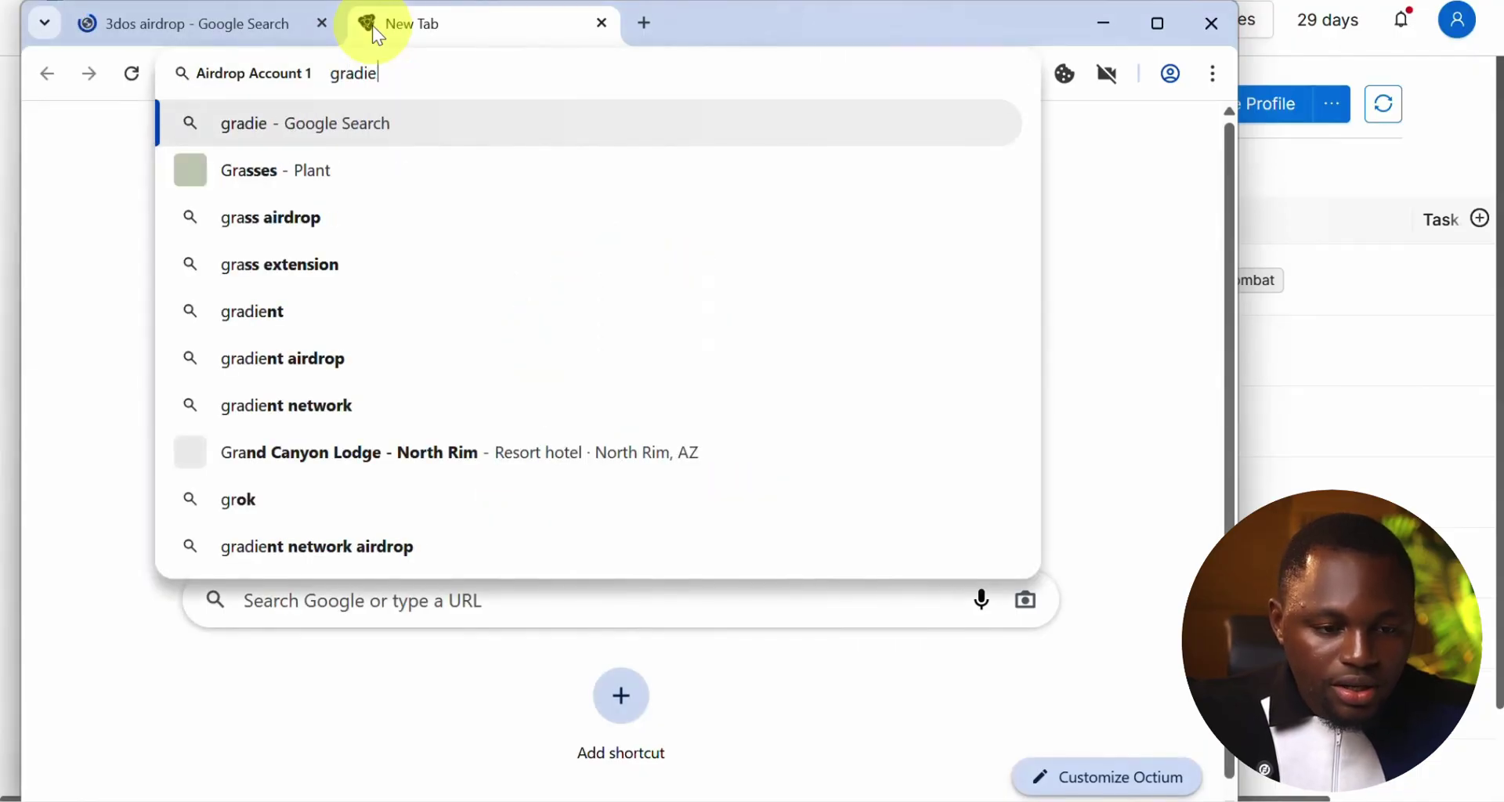
text(nt)
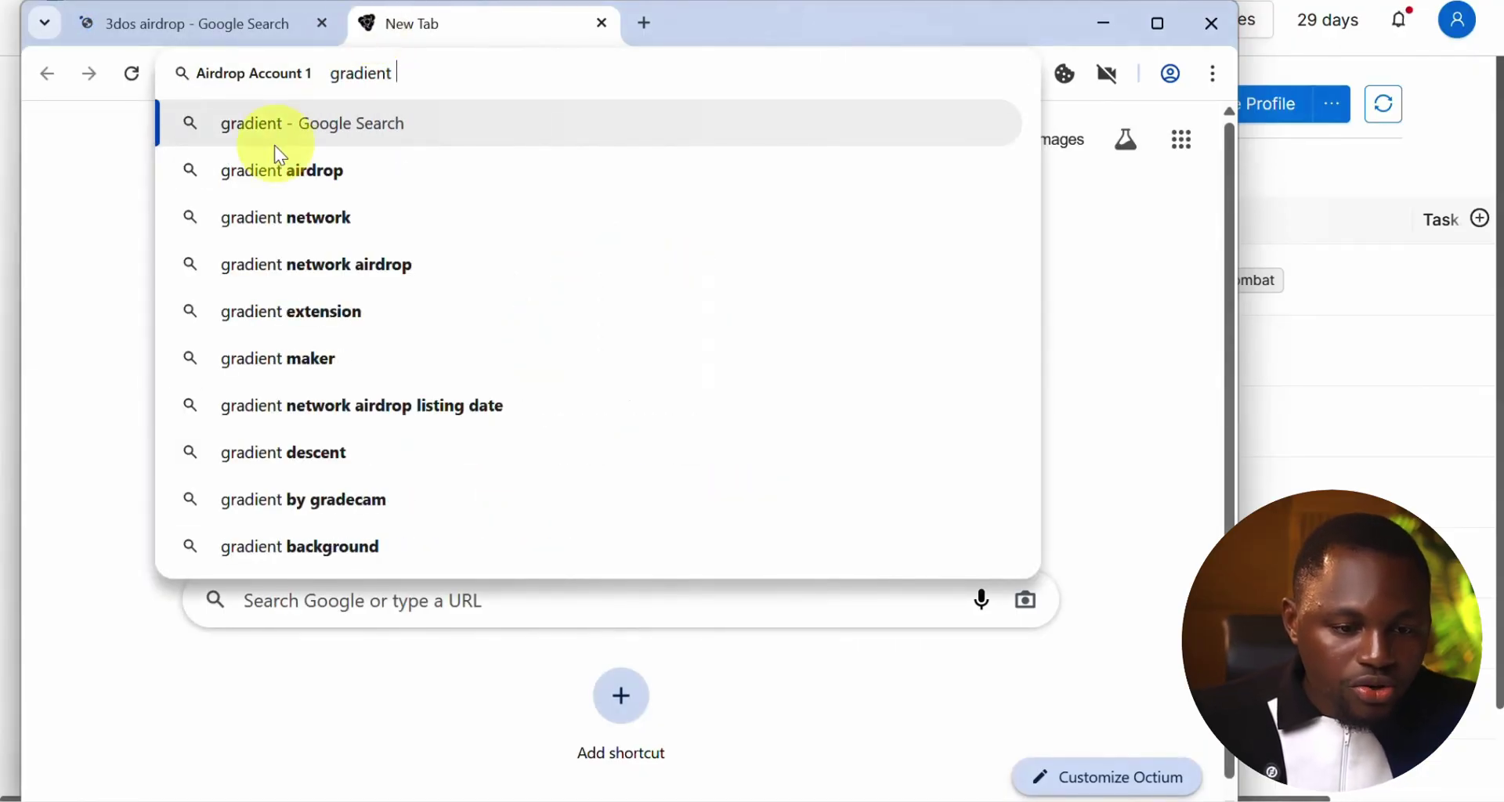
click(274, 161)
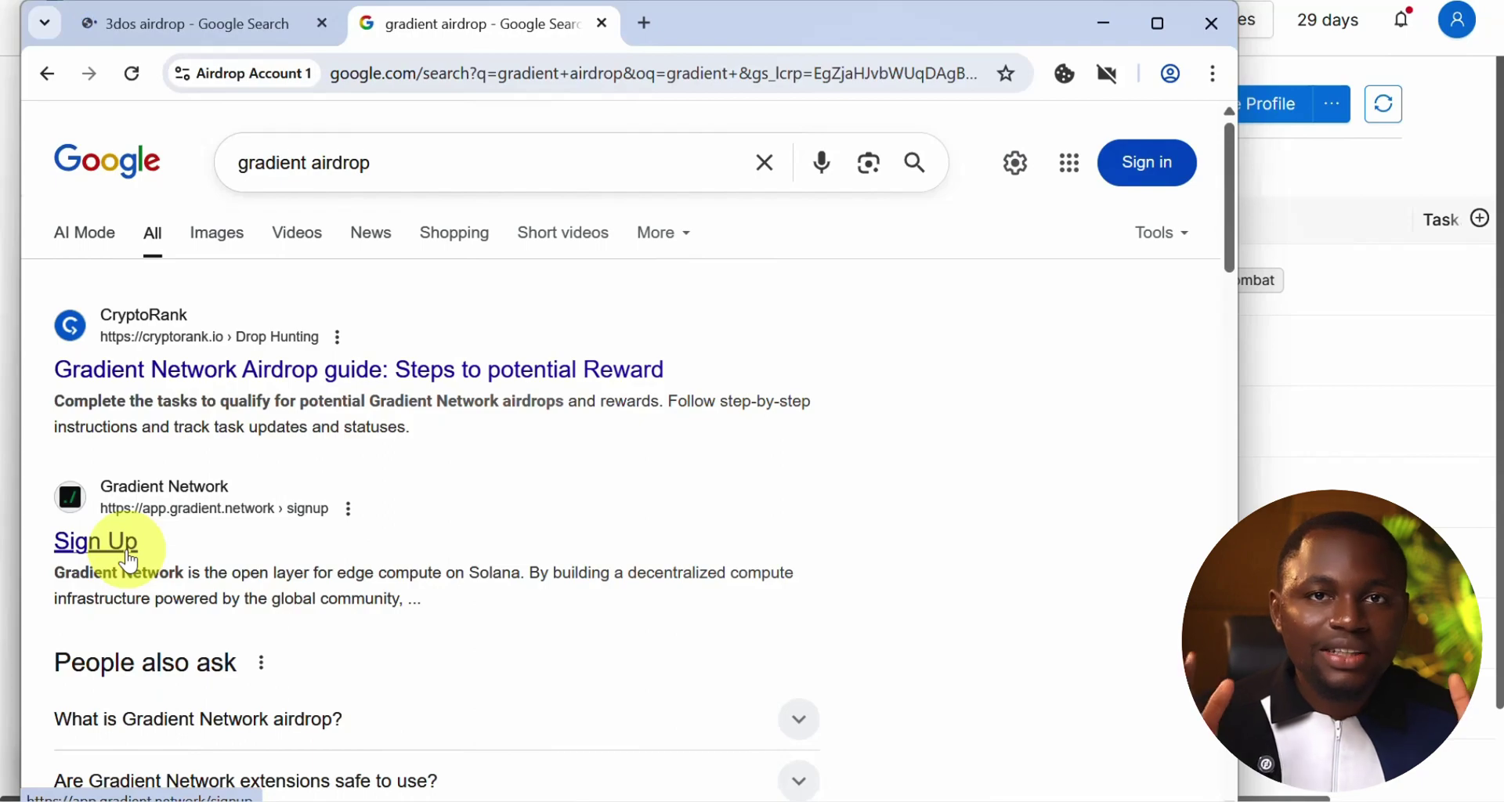
click(539, 46)
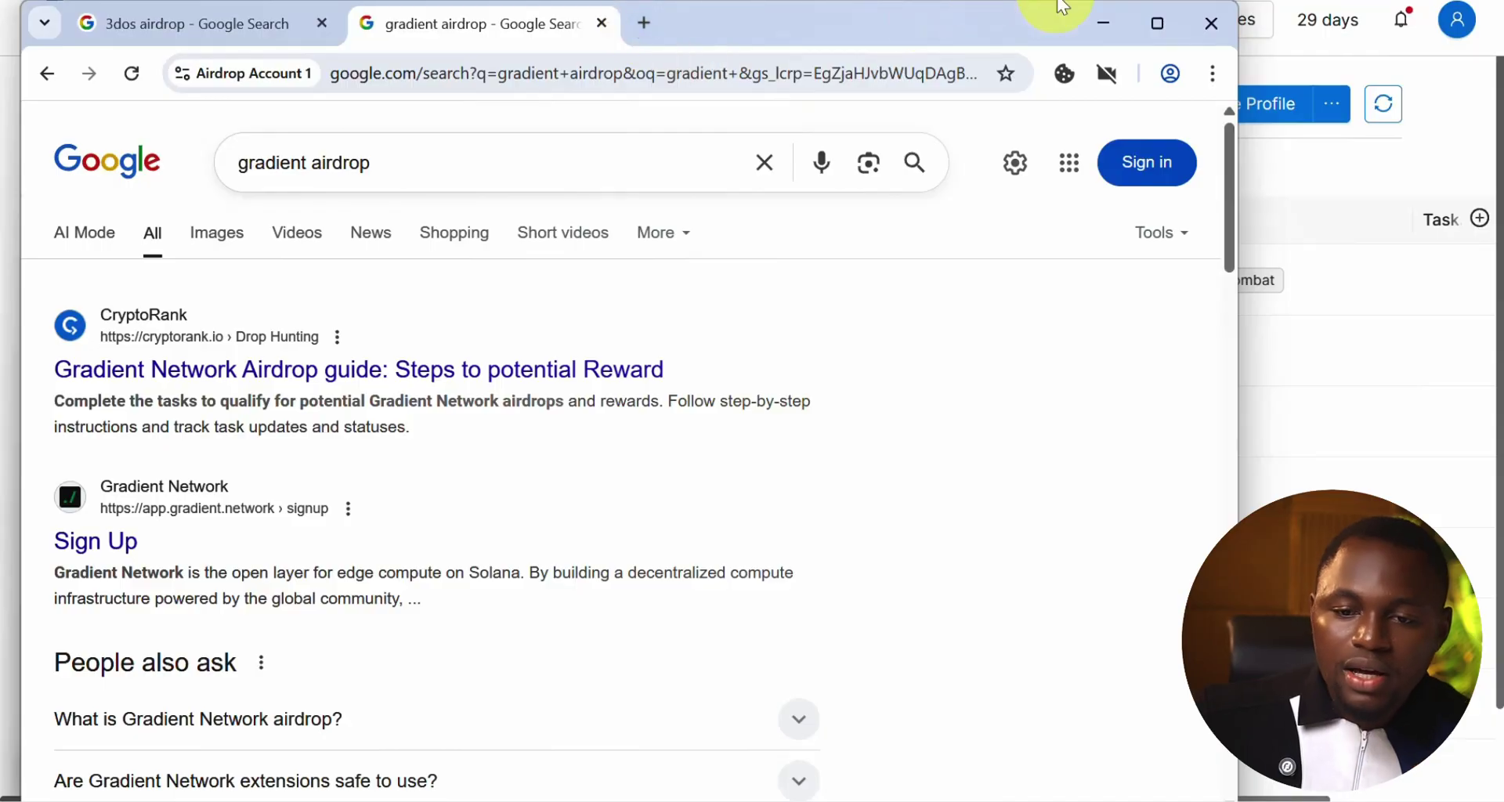
Minimize the profile's browser window and stop the running Airdrop Account 1 profile from the profile list
click(1117, 21)
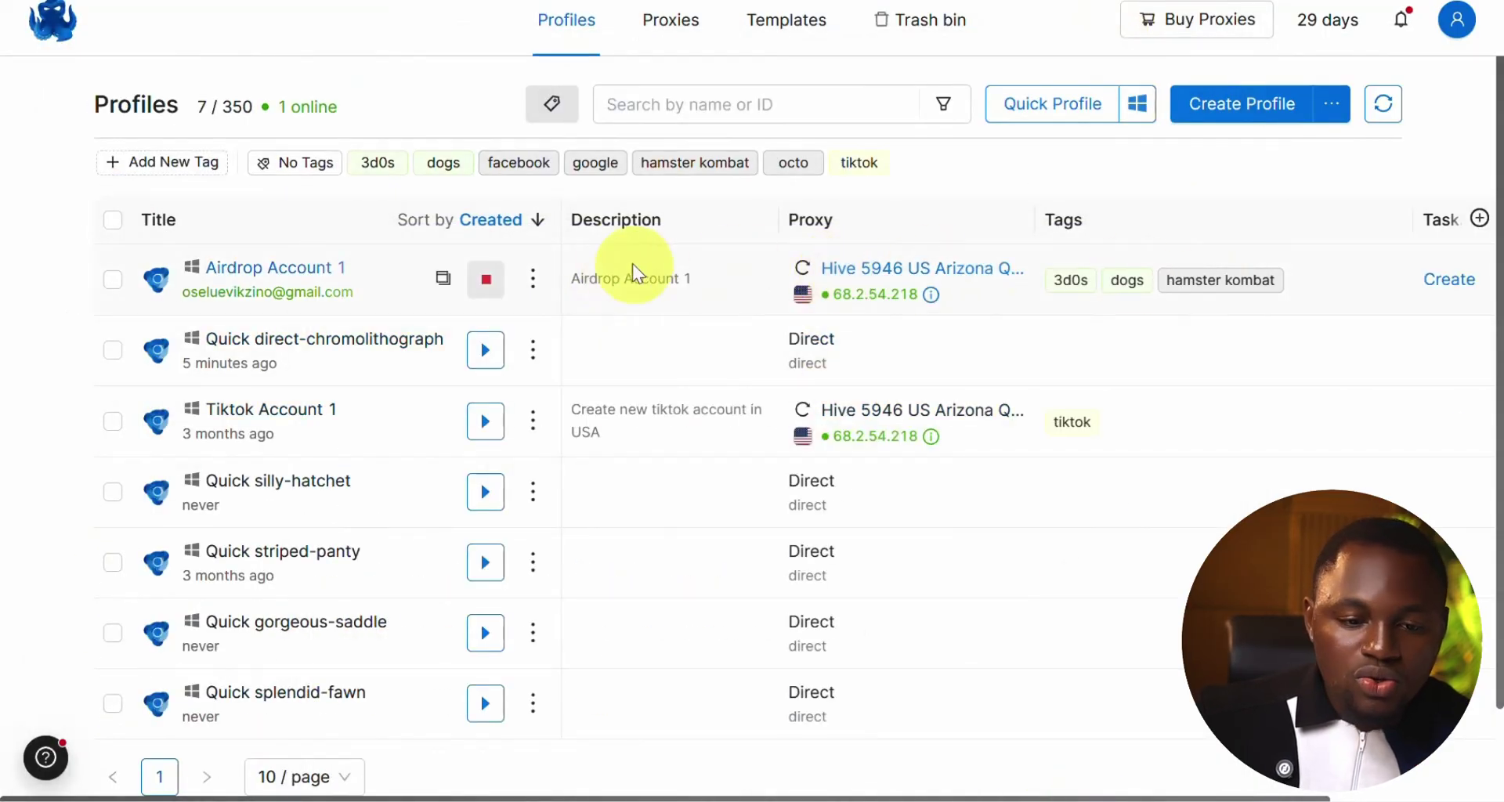
click(496, 284)
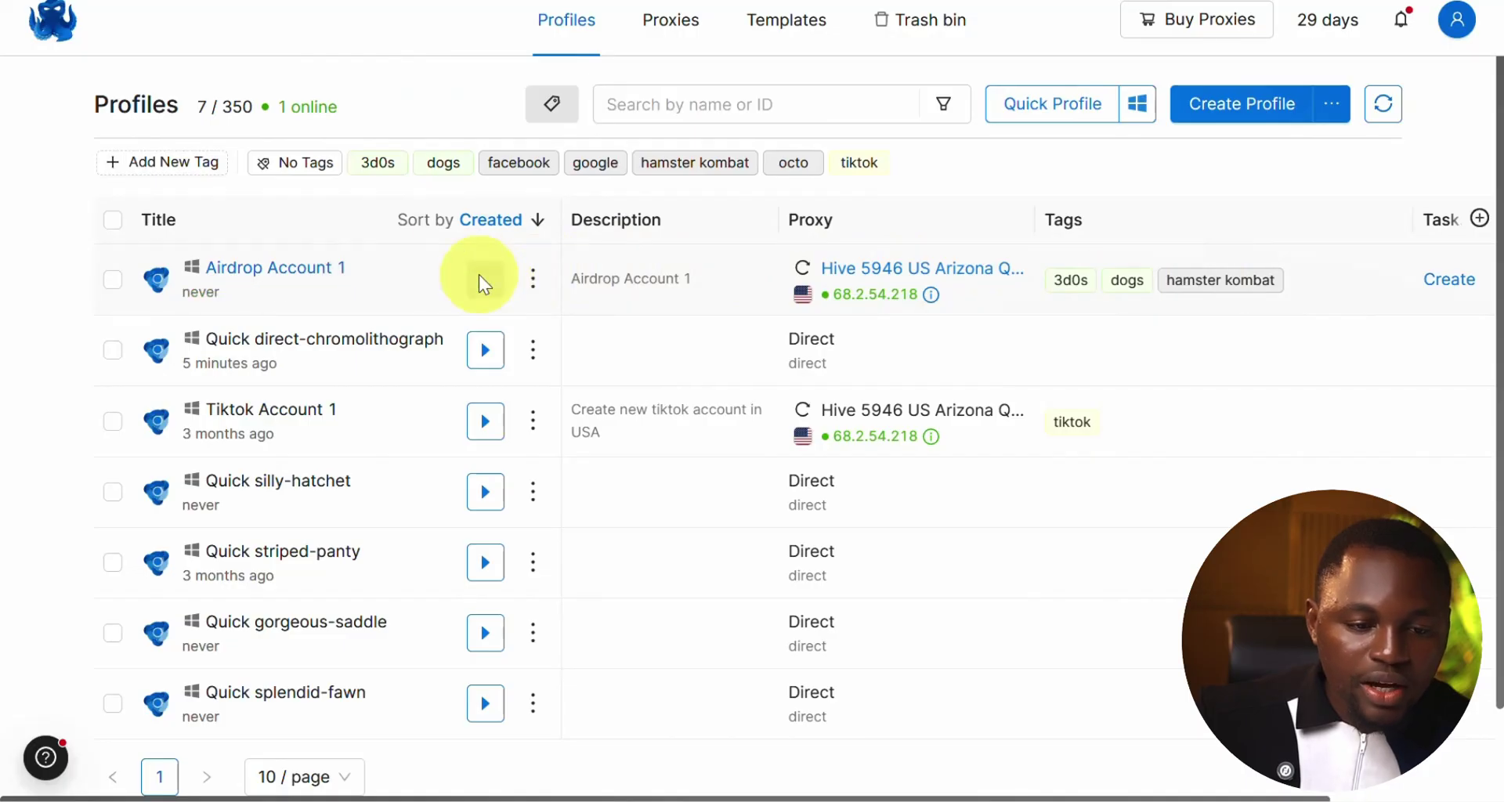
scroll(346, 350, down, 2)
scroll(244, 617, up, 2)
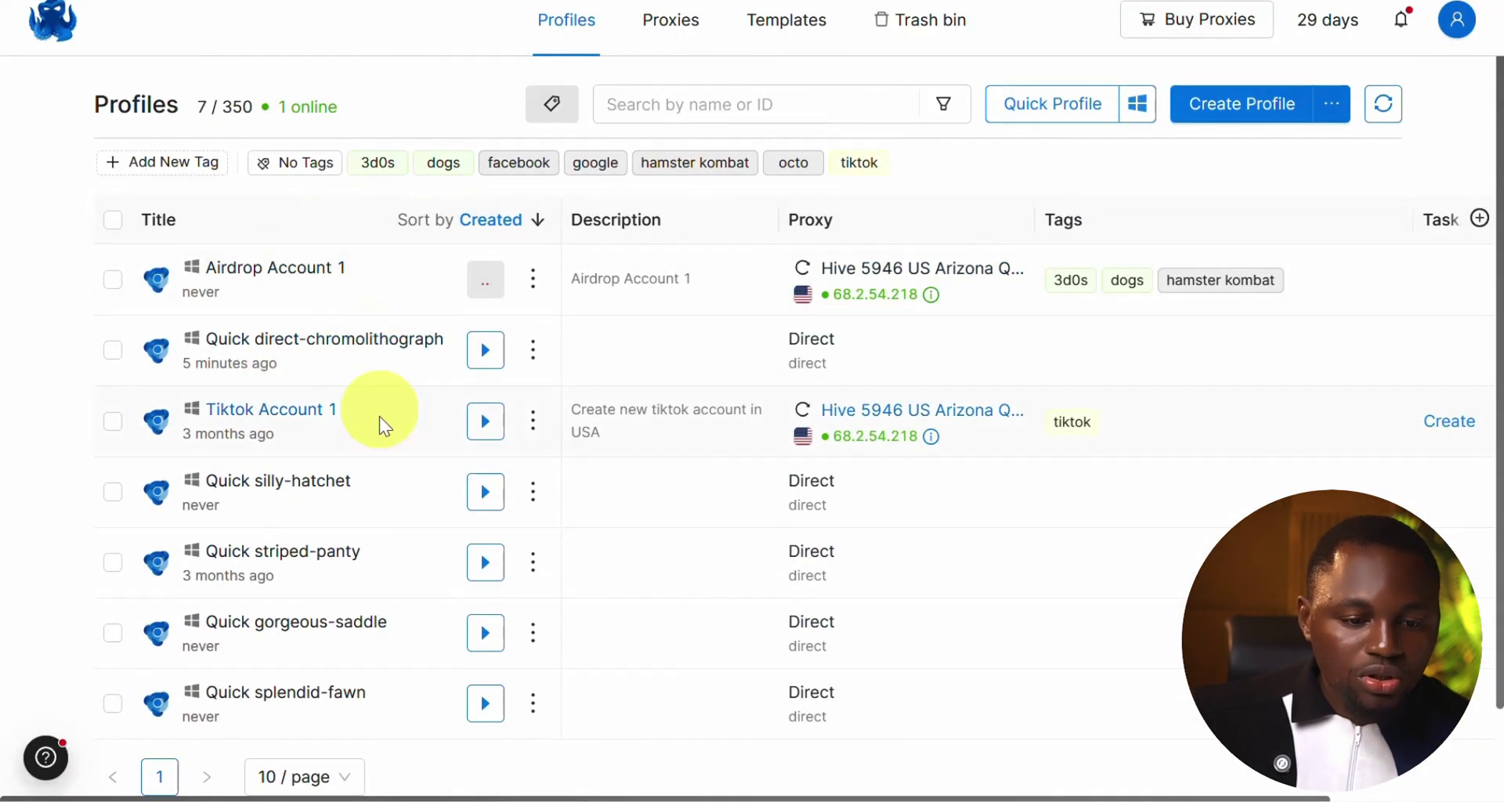
scroll(394, 556, down, 2)
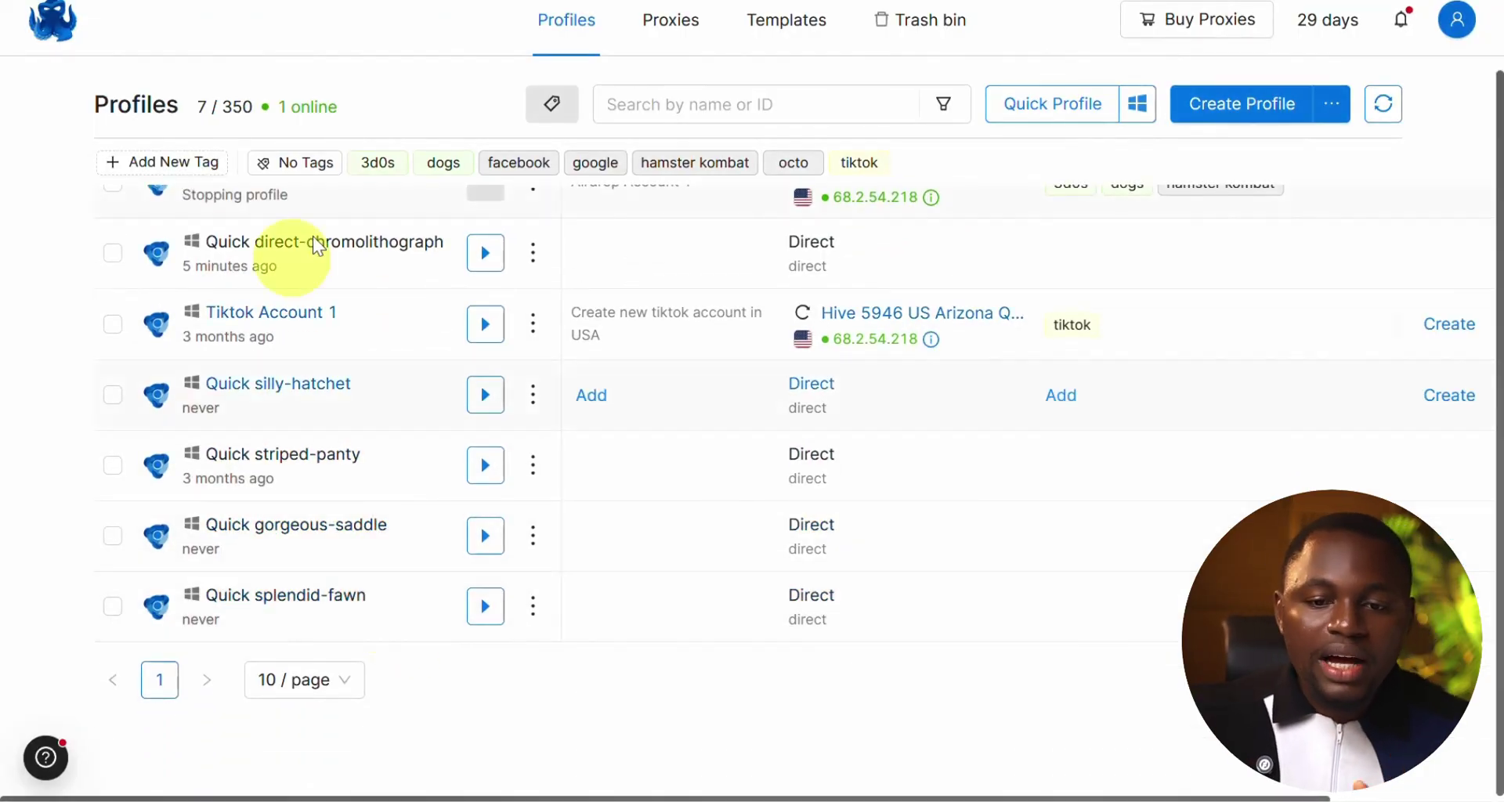
scroll(1010, 192, up, 2)
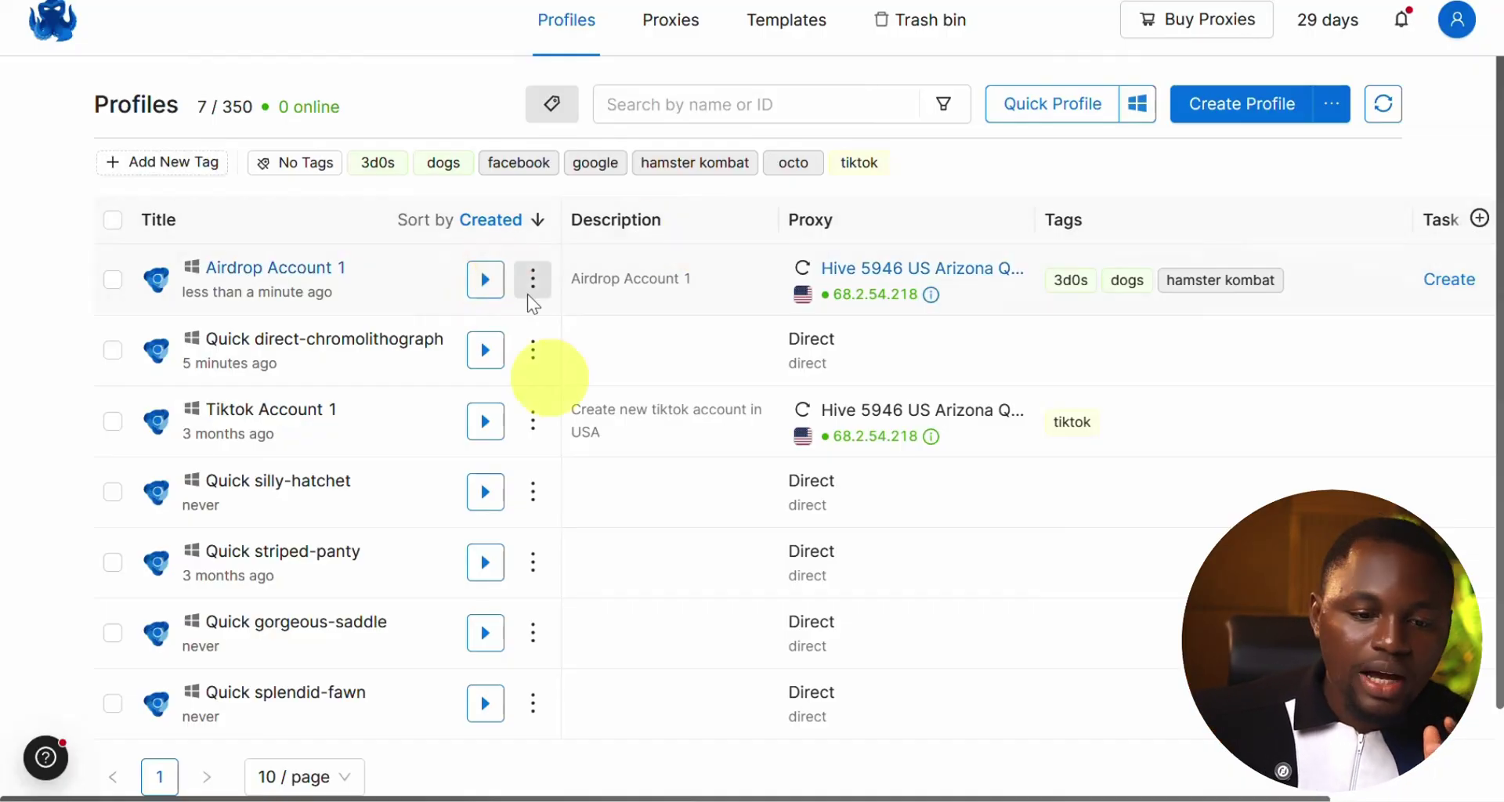
View the Hive Proxy list and its traffic top-up plans without buying, and return to the profile list
click(670, 24)
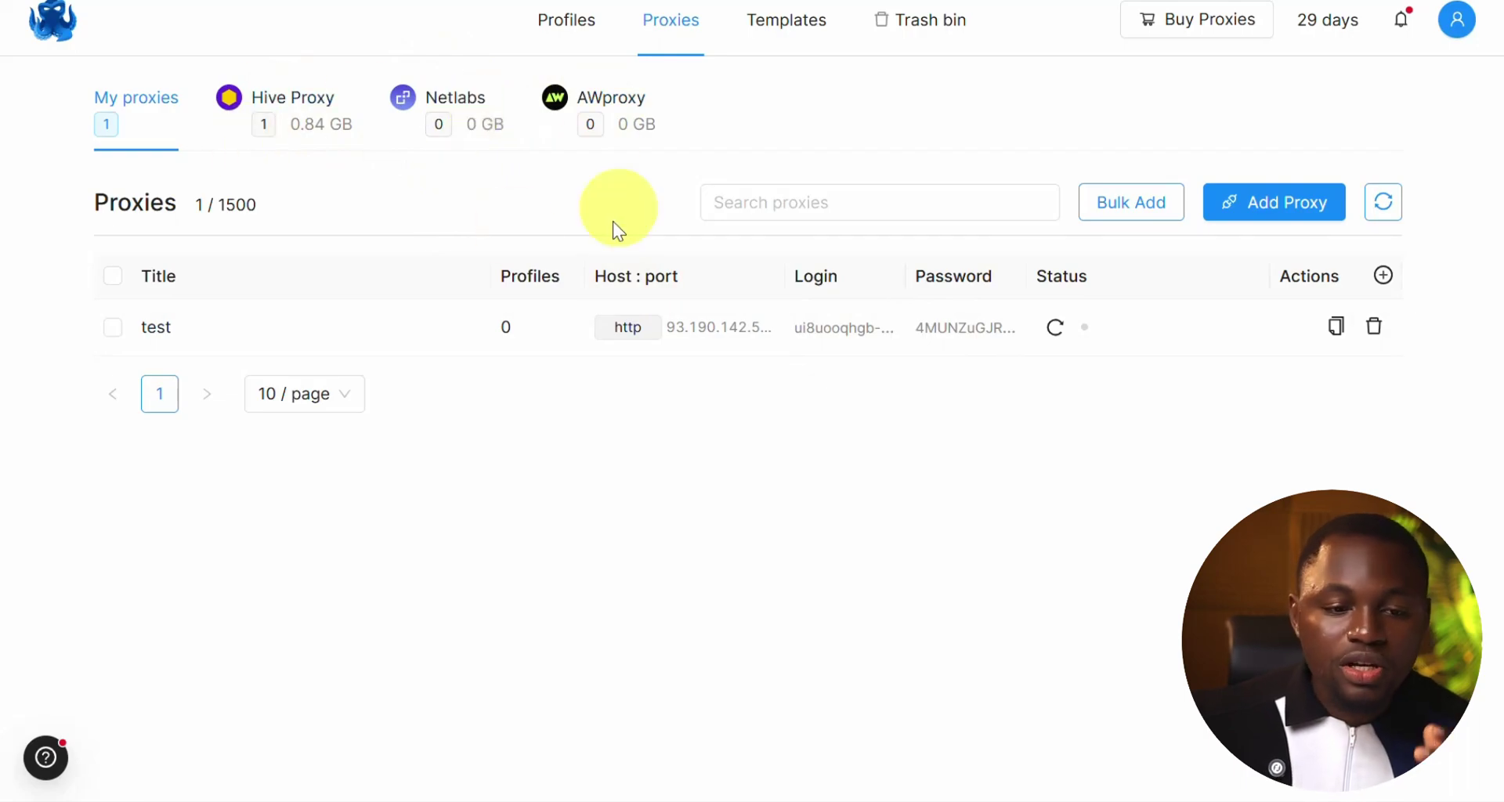
click(353, 138)
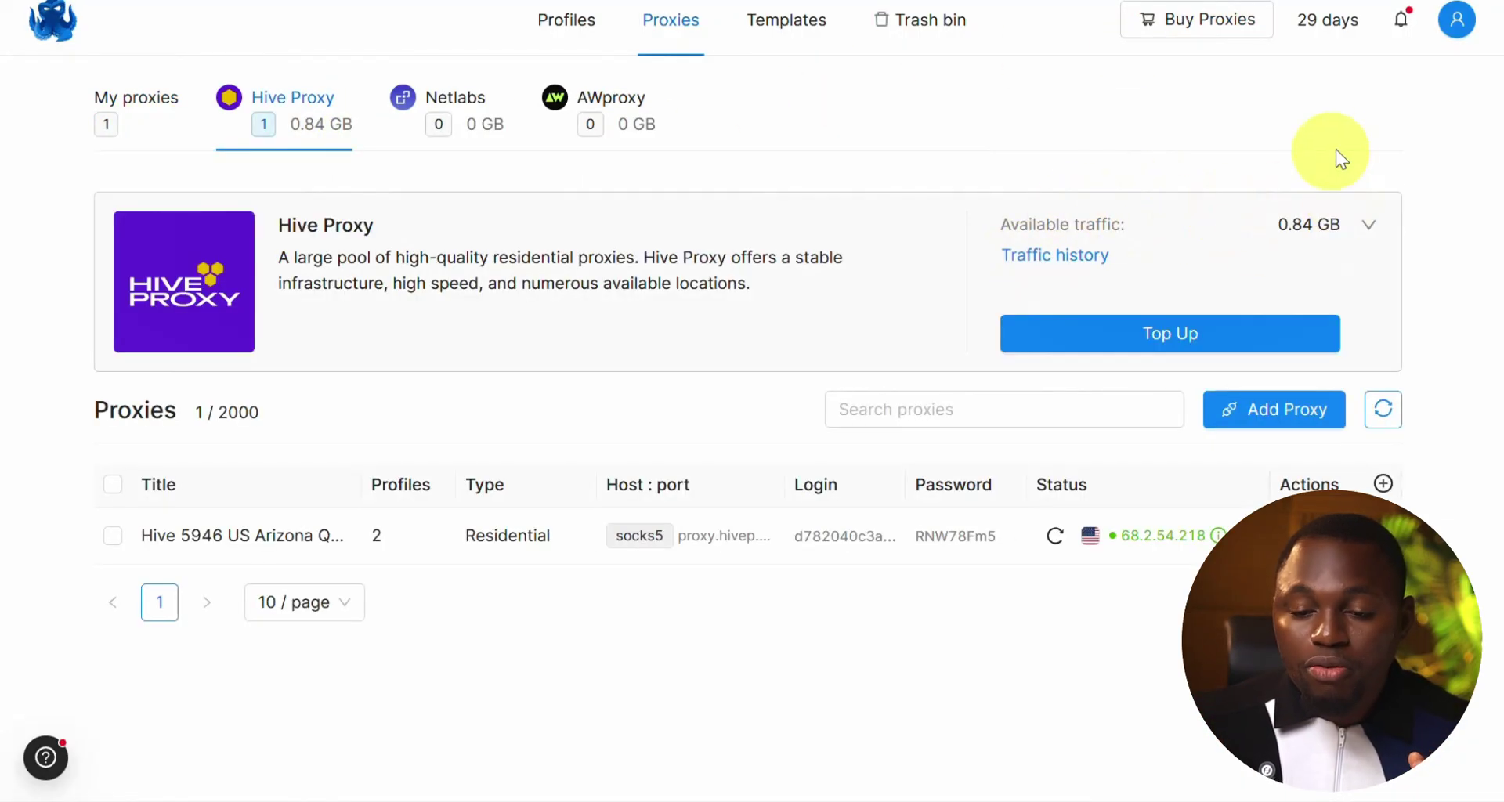
click(1233, 324)
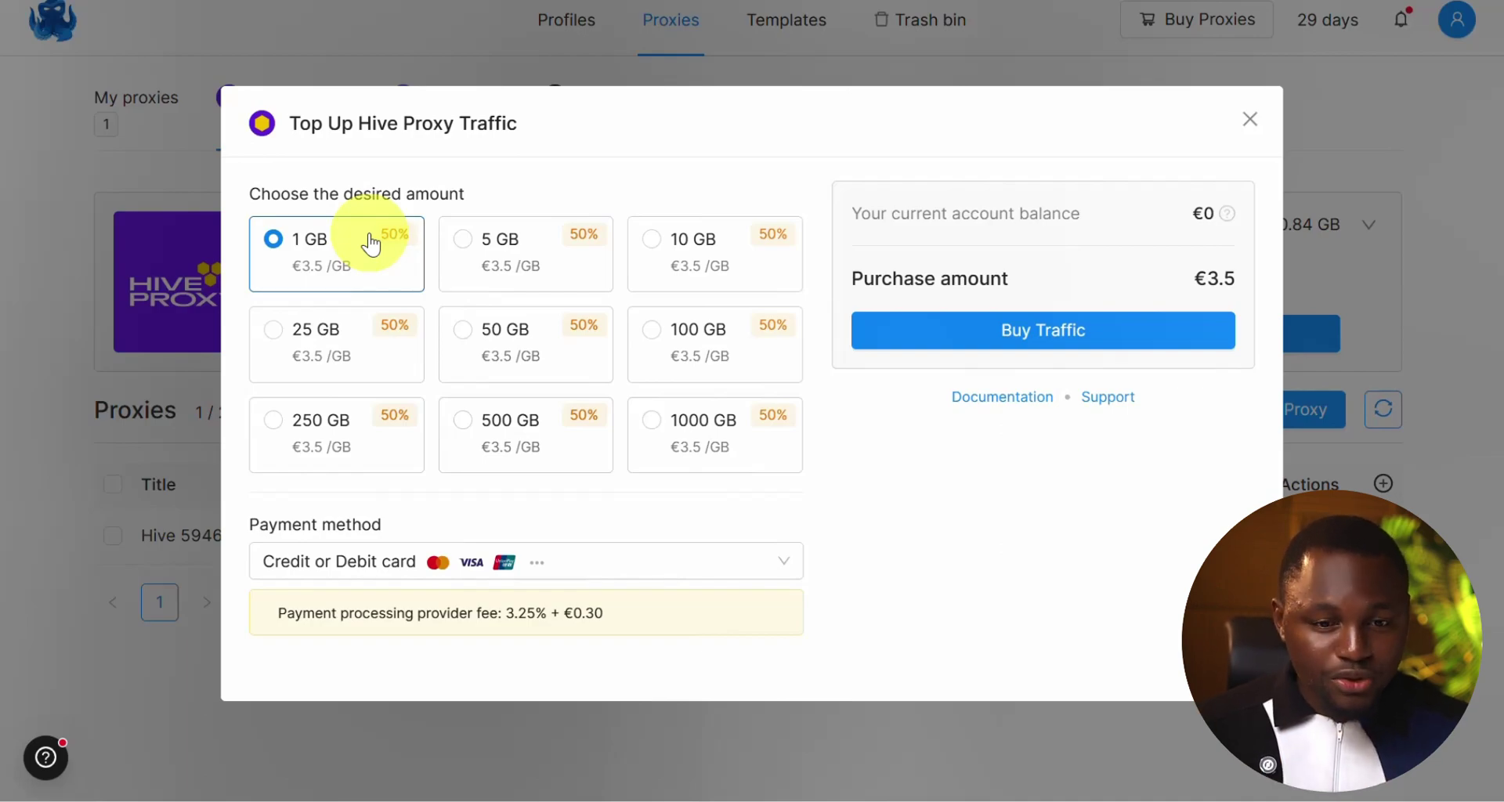
click(1251, 118)
click(558, 23)
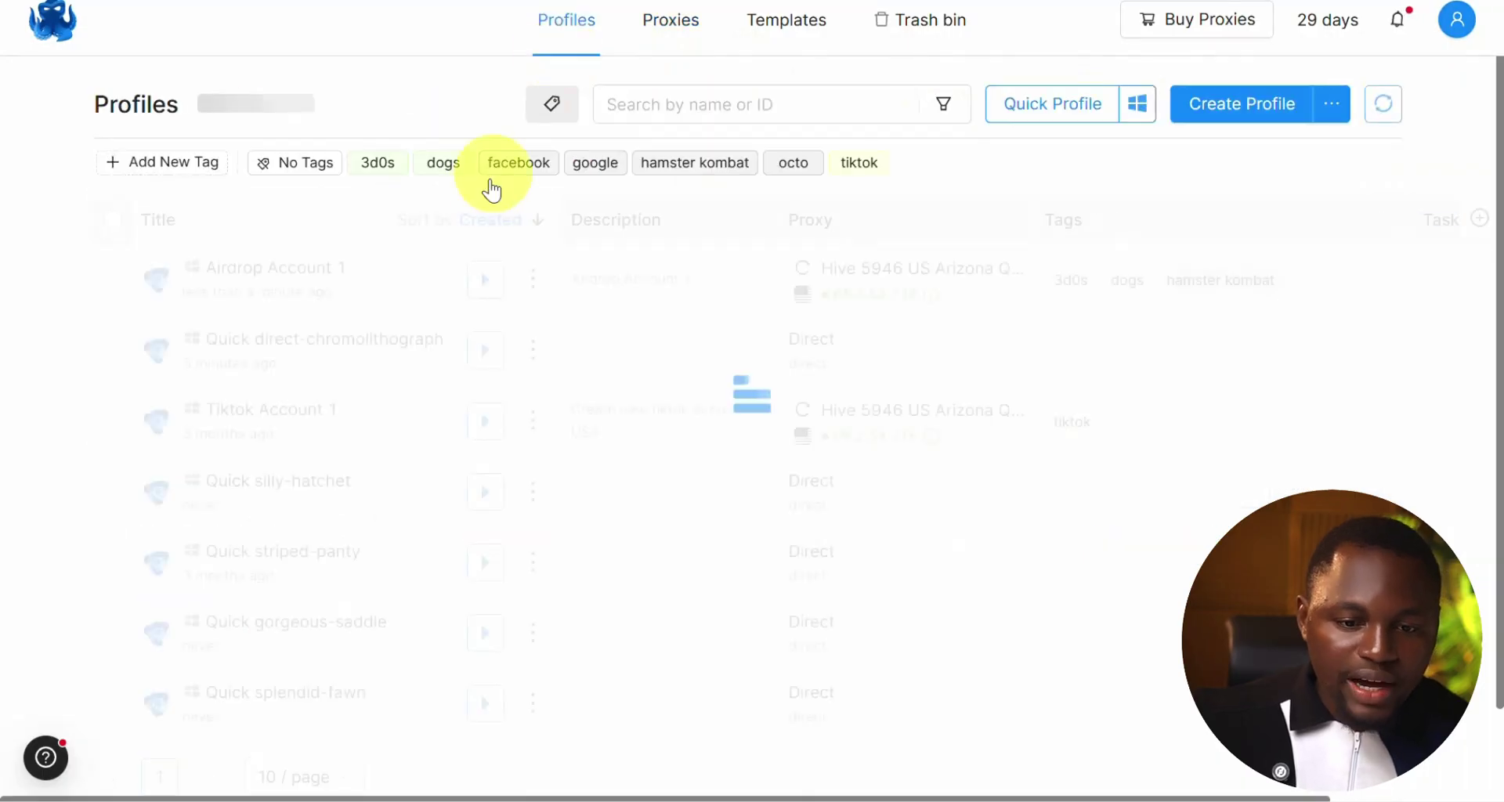